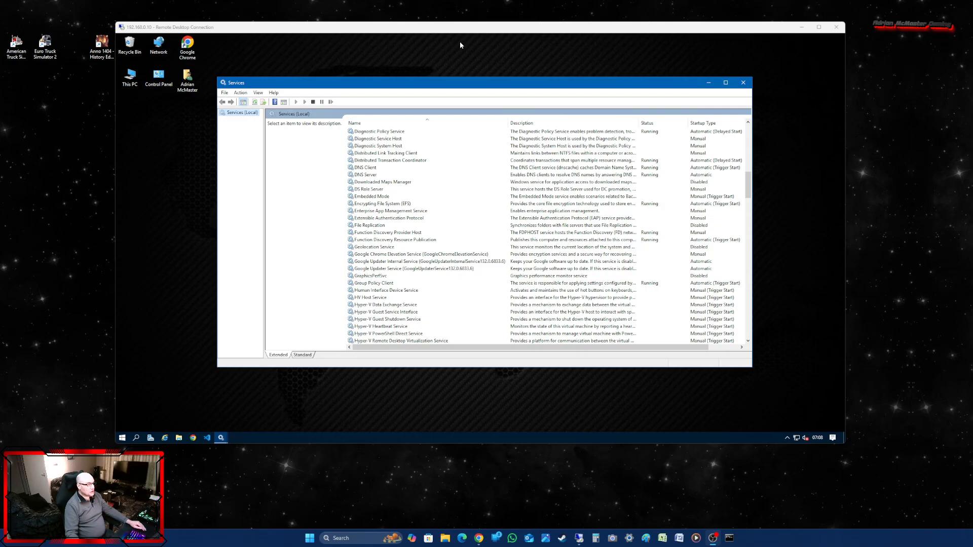
Enlarge the Services window on the remote server, look through the list of services, and close the window.
{"action": "mouse_move", "coordinate": [471, 30]}
{"action": "left_mouse_down"}
{"action": "mouse_move", "coordinate": [464, 23]}
{"action": "mouse_move", "coordinate": [476, 37]}
{"action": "left_mouse_up"}
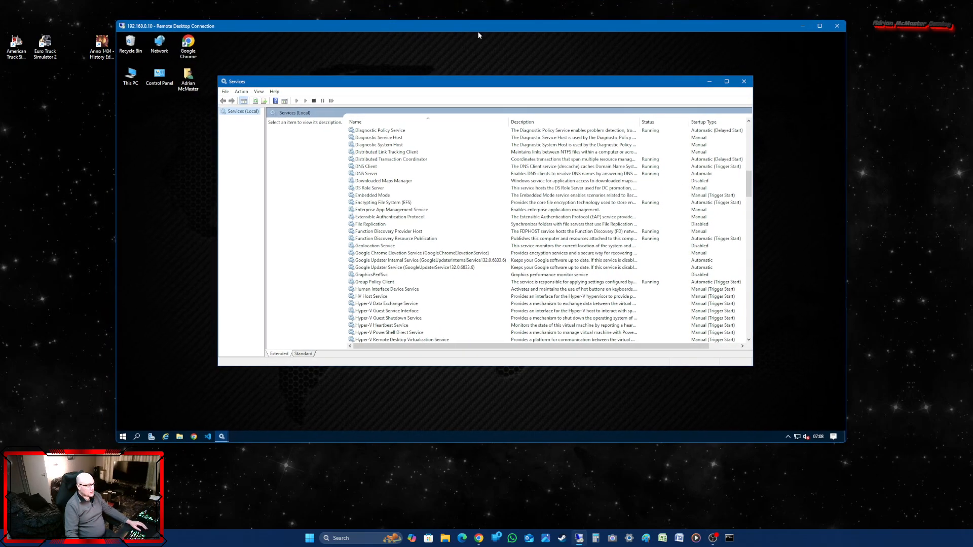
{"action": "left_click_drag", "start_coordinate": [401, 83], "coordinate": [388, 59]}
{"action": "left_click_drag", "start_coordinate": [738, 344], "coordinate": [760, 381]}
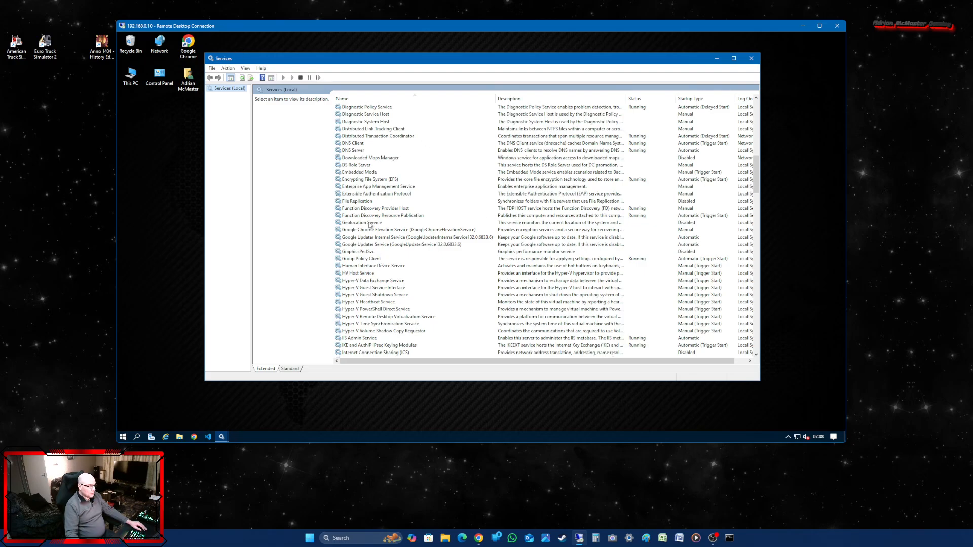
{"action": "scroll", "coordinate": [385, 279], "scroll_direction": "down", "scroll_amount": 2}
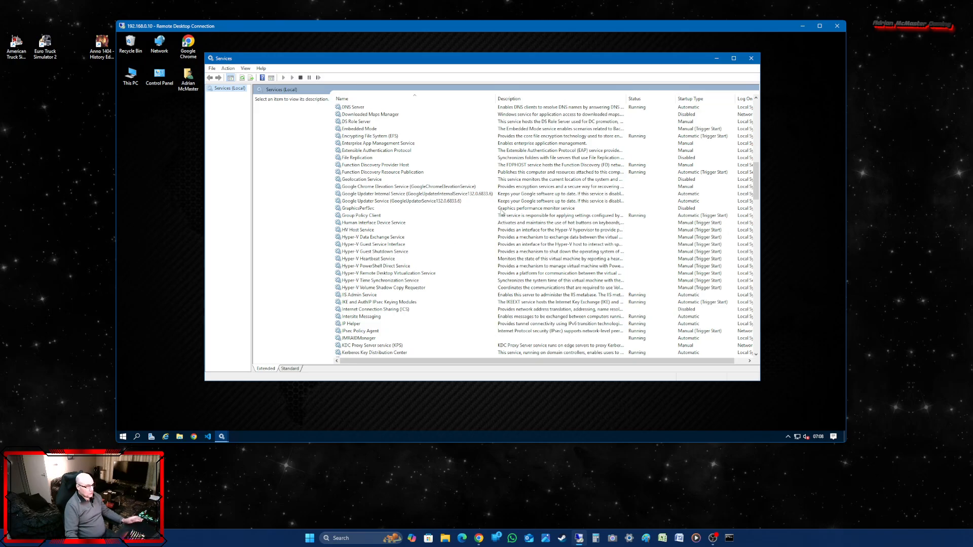
{"action": "left_click", "coordinate": [753, 59]}
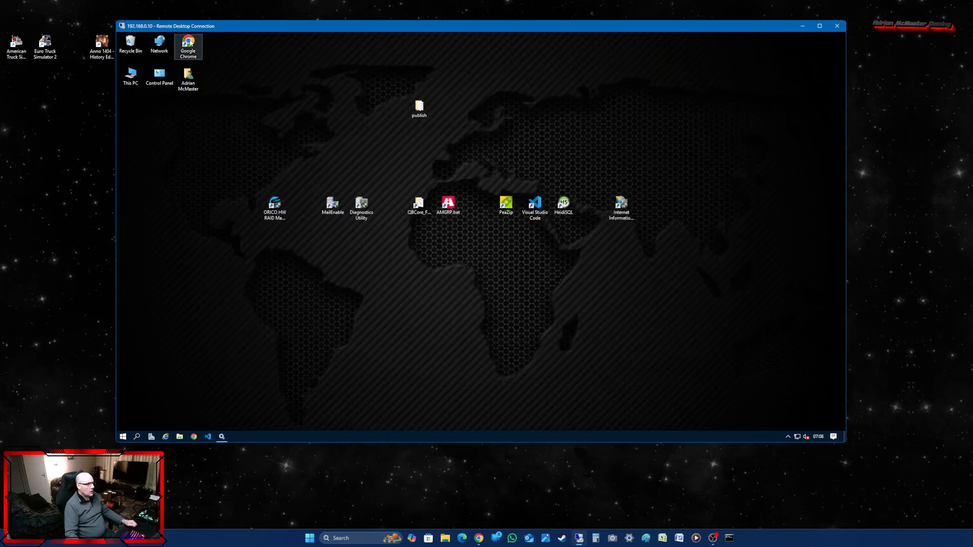
{"action": "double_click", "coordinate": [192, 46]}
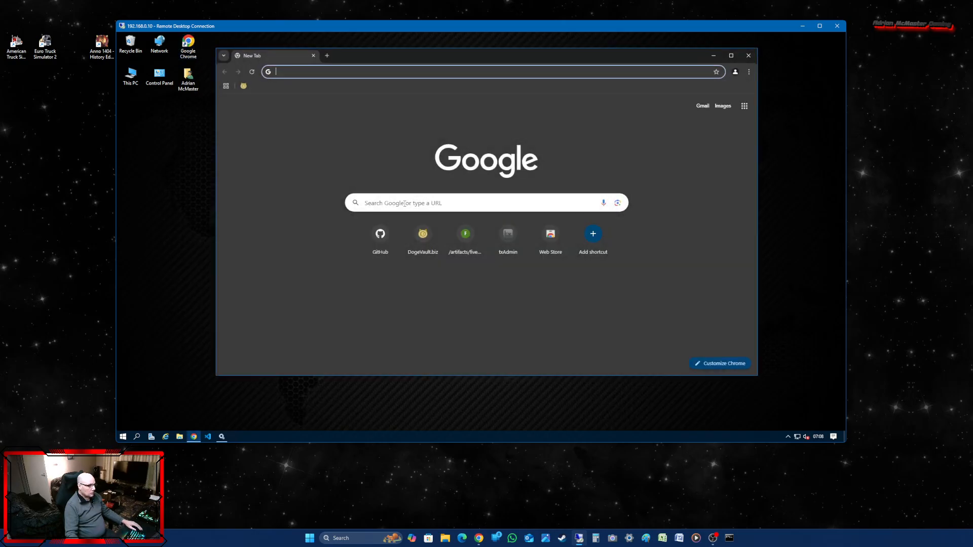
{"action": "left_click", "coordinate": [404, 203]}
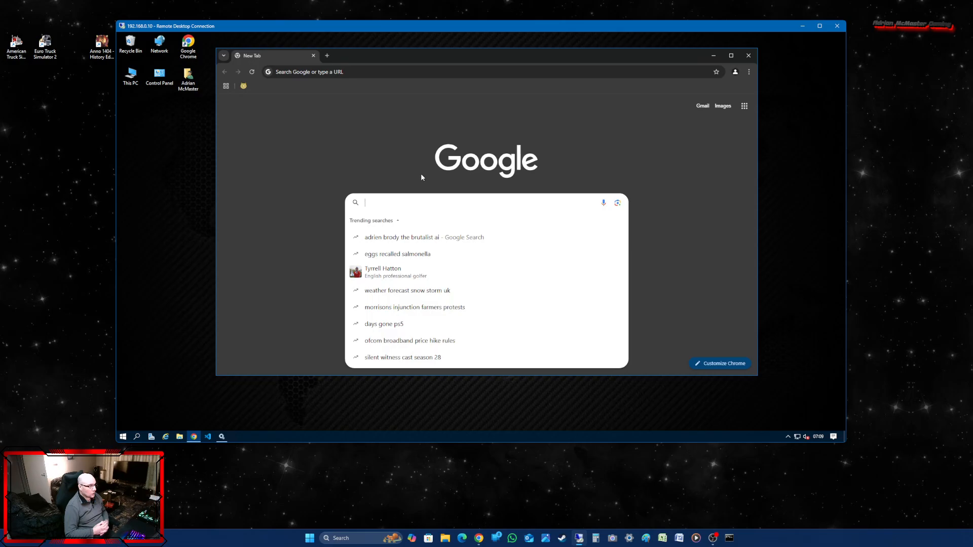
{"action": "left_click", "coordinate": [748, 55]}
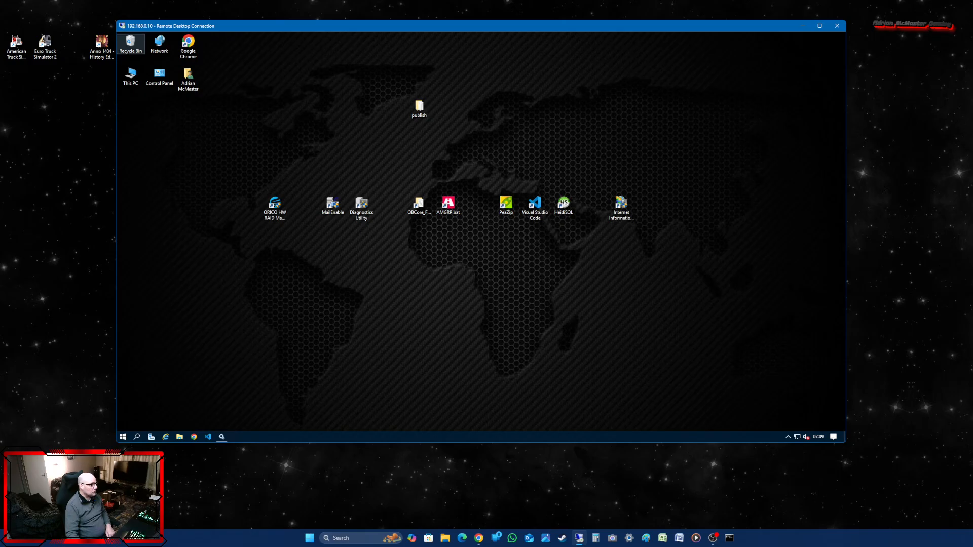
Open Chrome on the local PC and search Google for "turn fivem bat into windows service".
{"action": "left_click", "coordinate": [478, 538]}
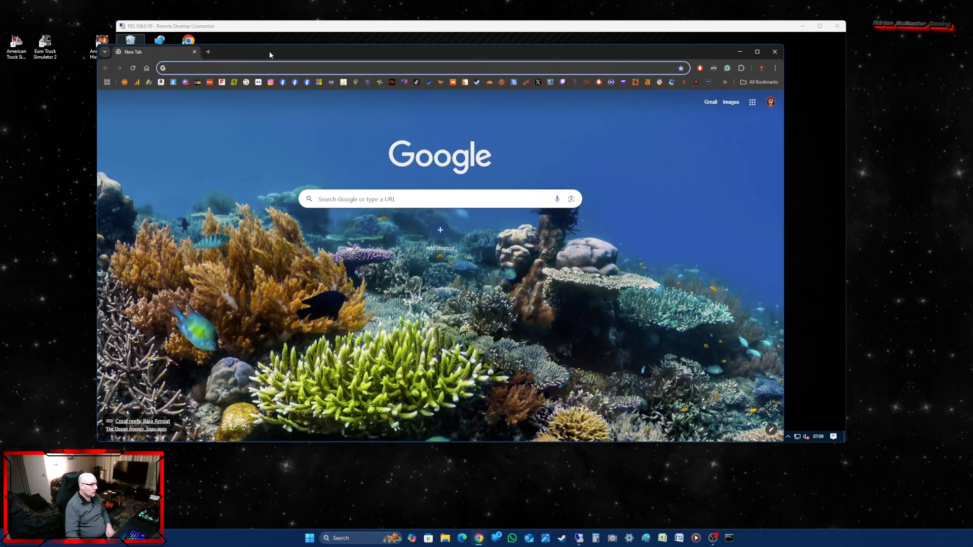
{"action": "left_click_drag", "start_coordinate": [269, 55], "coordinate": [371, 53]}
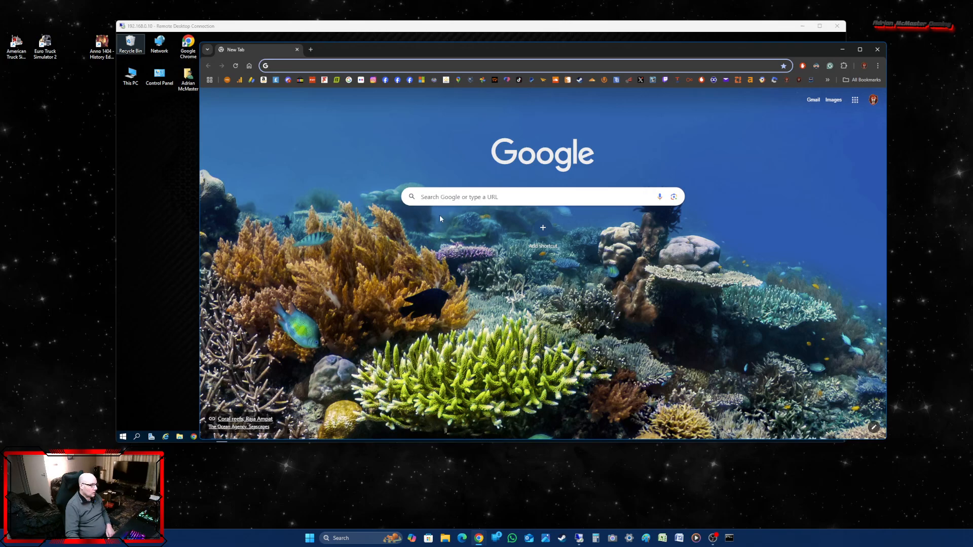
{"action": "left_click", "coordinate": [436, 196]}
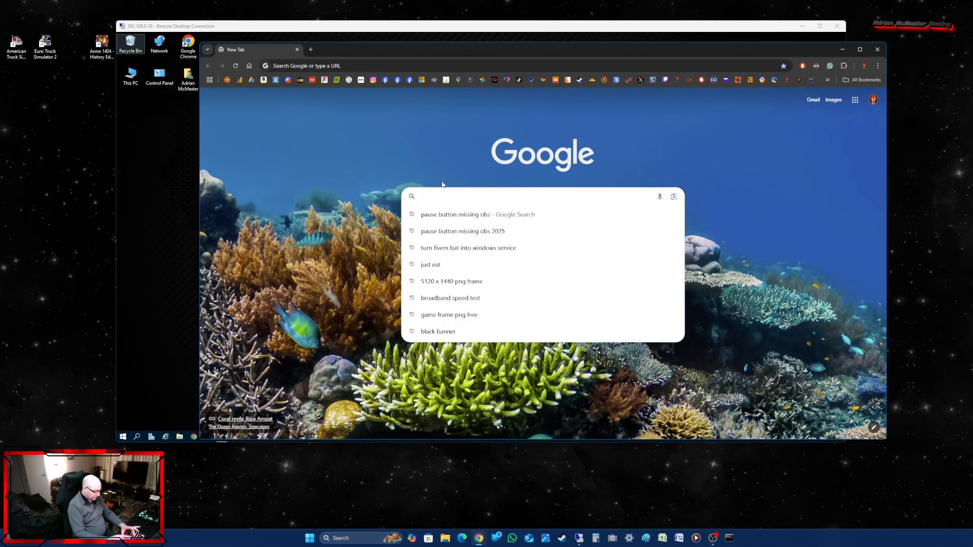
{"action": "type", "text": "tunr"}
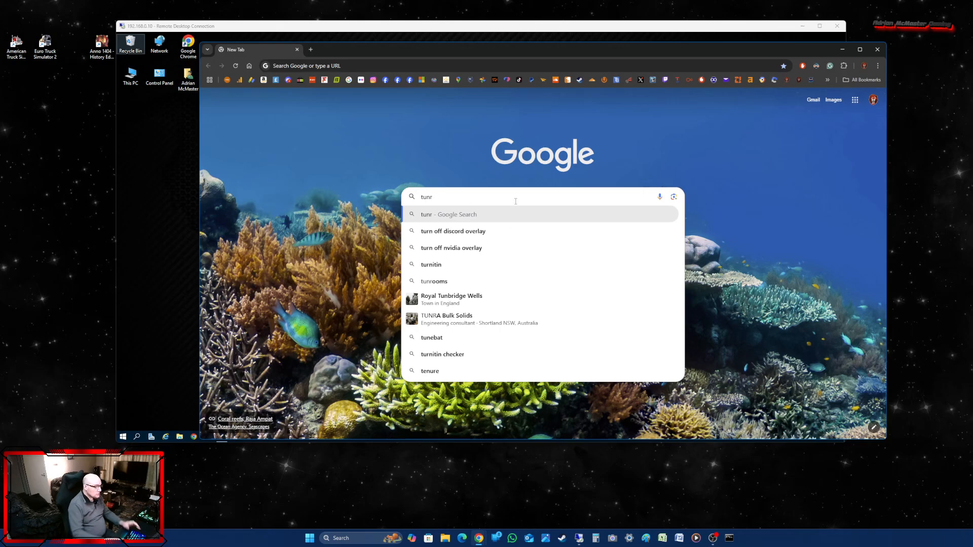
{"action": "key", "text": "BackSpace"}
{"action": "key", "text": "BackSpace"}
{"action": "type", "text": "rn"}
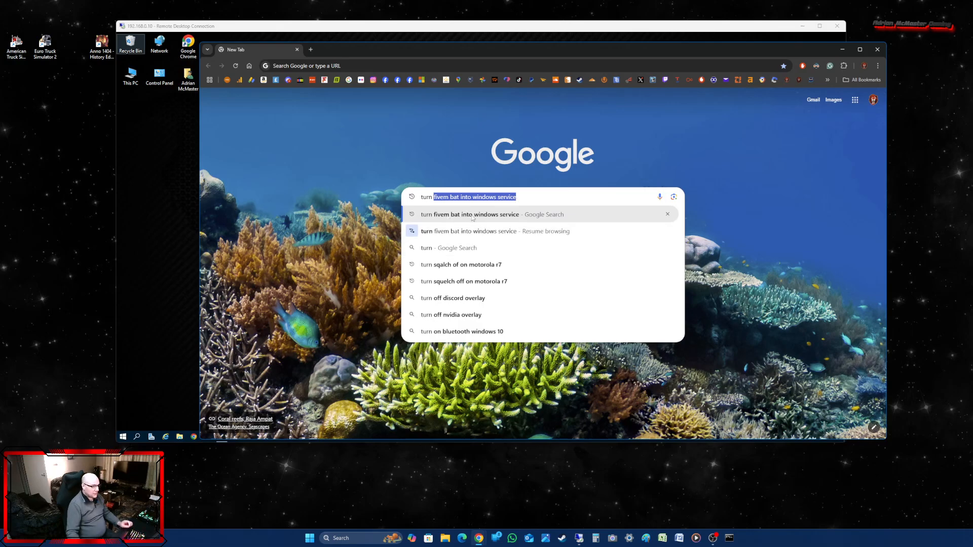
{"action": "left_click", "coordinate": [491, 216]}
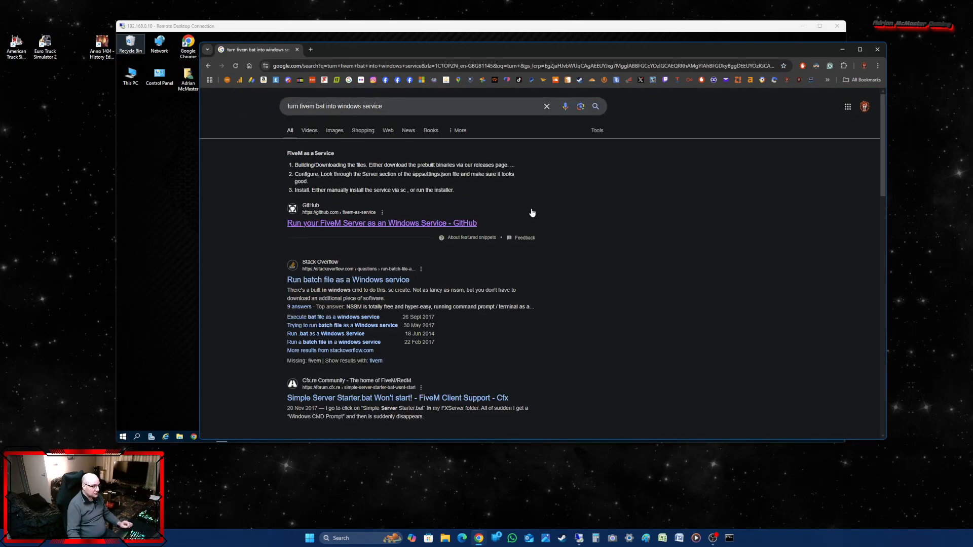
Download release.zip from the v1.0.1 release of the Z3rio/fivem-as-service GitHub repository and close the browser.
{"action": "left_click", "coordinate": [403, 225]}
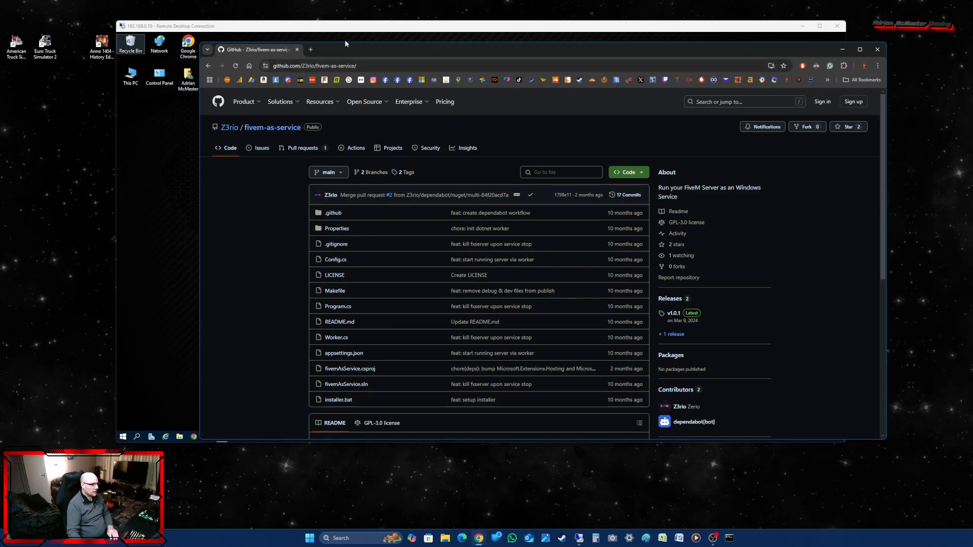
{"action": "left_click_drag", "start_coordinate": [496, 51], "coordinate": [426, 21]}
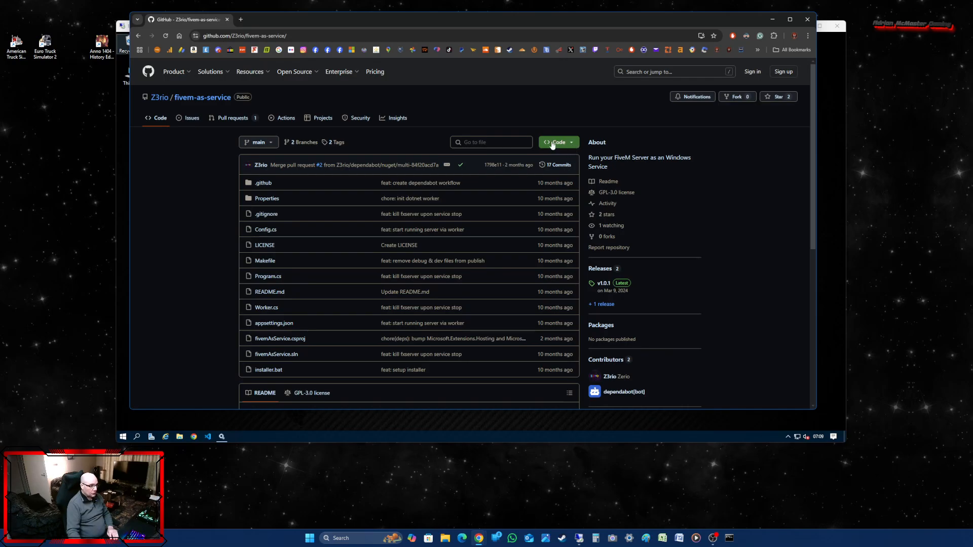
{"action": "left_click", "coordinate": [622, 285]}
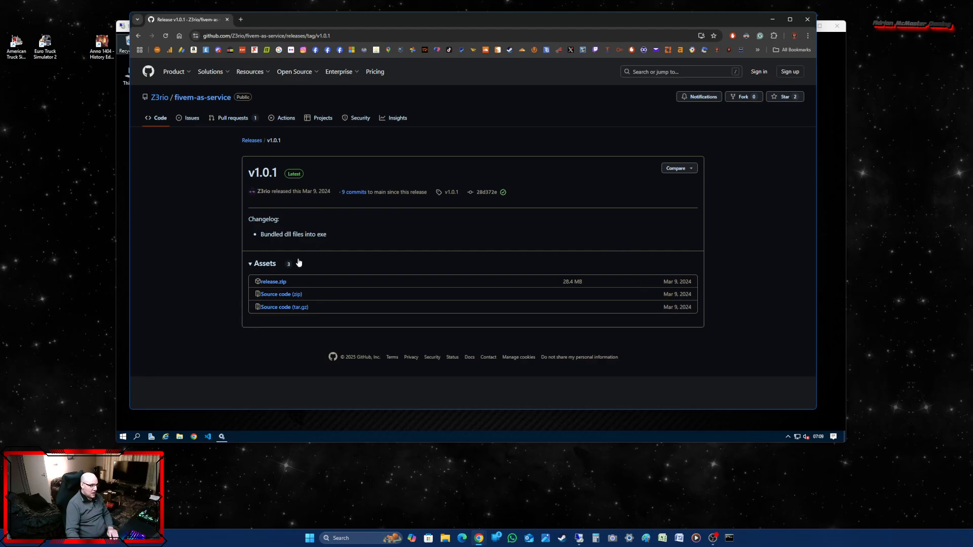
{"action": "left_click", "coordinate": [275, 285]}
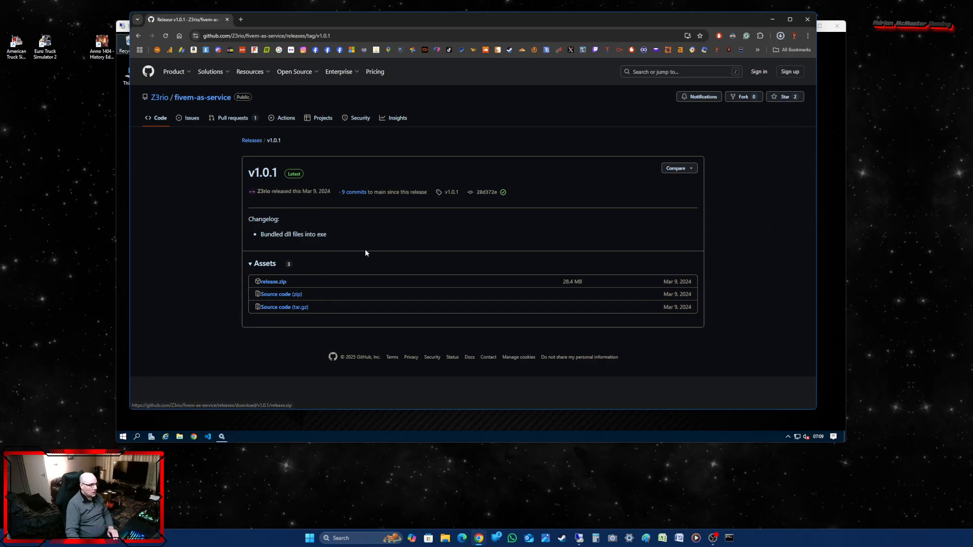
{"action": "left_click", "coordinate": [808, 24]}
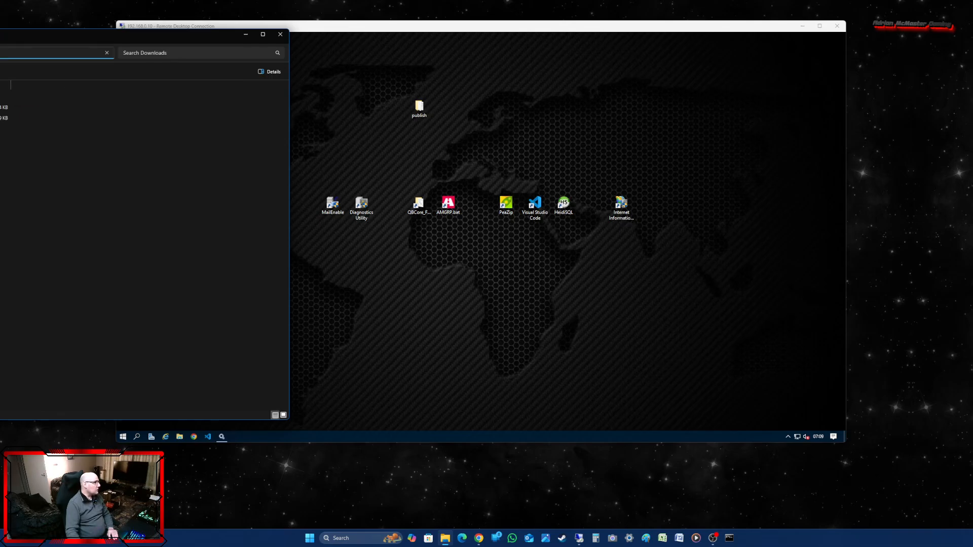
Place the local Downloads window beside the remote desktop and open the Downloads folder on the server.
{"action": "left_click_drag", "start_coordinate": [0, 37], "coordinate": [972, 36]}
{"action": "left_click_drag", "start_coordinate": [619, 29], "coordinate": [500, 30]}
{"action": "double_click", "coordinate": [67, 76]}
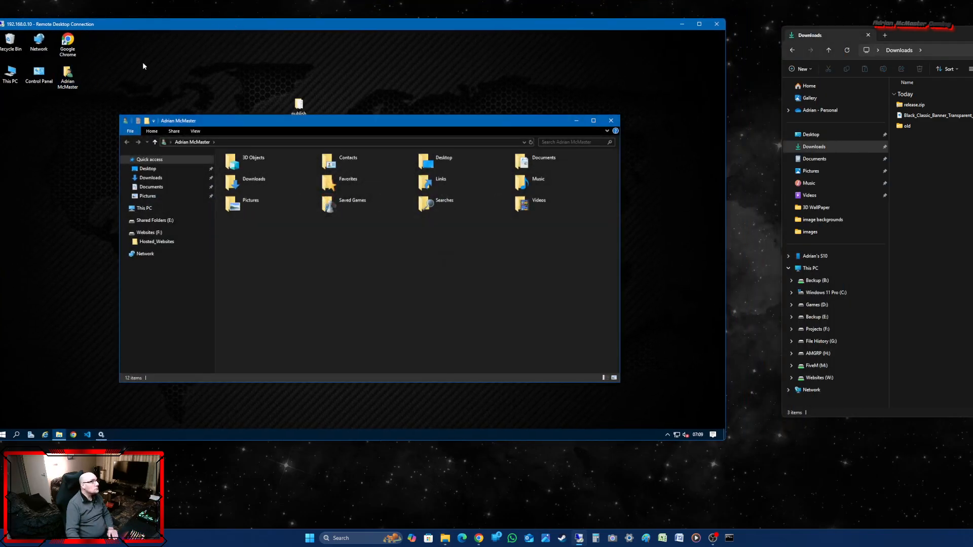
{"action": "left_click", "coordinate": [150, 178]}
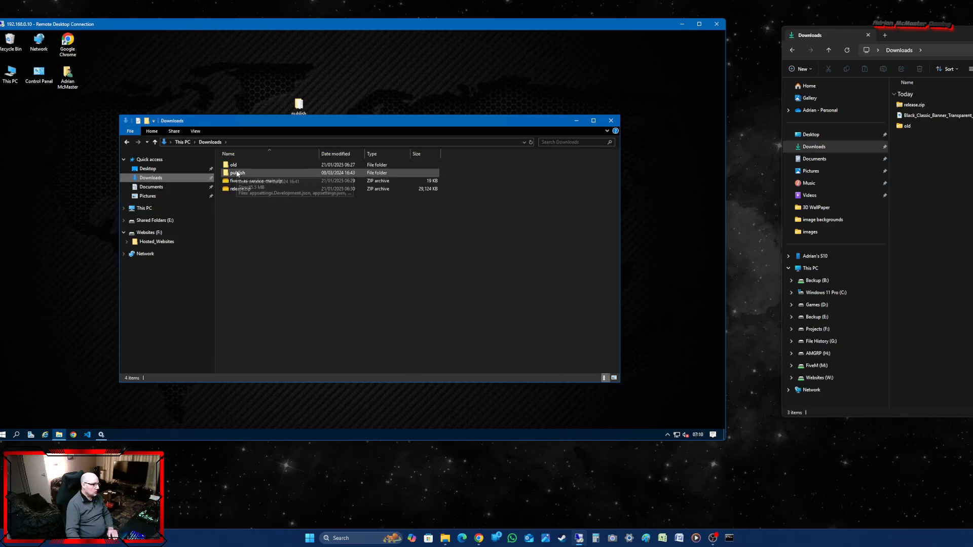
Delete the old publish folder, fivem-as-service-main.zip and release.zip from the server's Downloads folder.
{"action": "right_click", "coordinate": [236, 172]}
{"action": "left_click", "coordinate": [259, 296]}
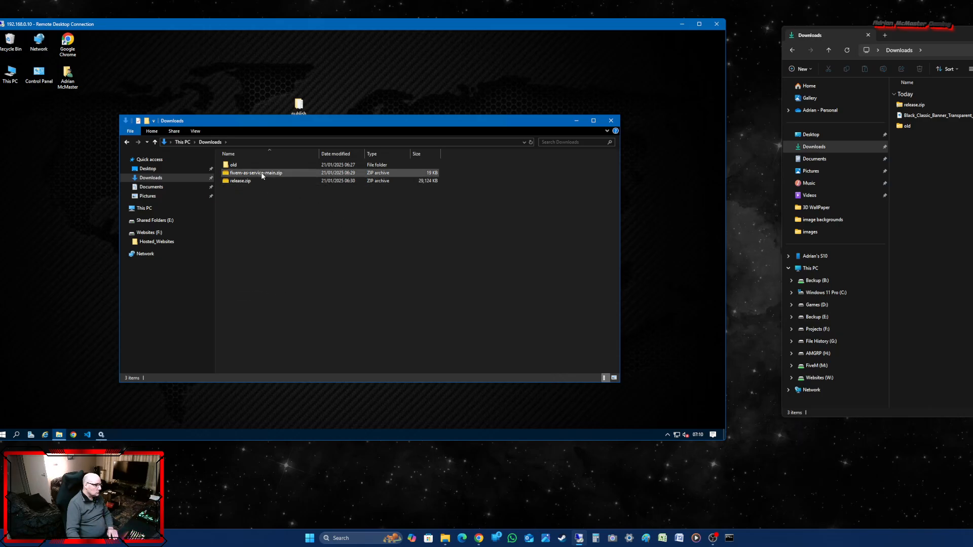
{"action": "left_click_drag", "start_coordinate": [294, 190], "coordinate": [238, 173]}
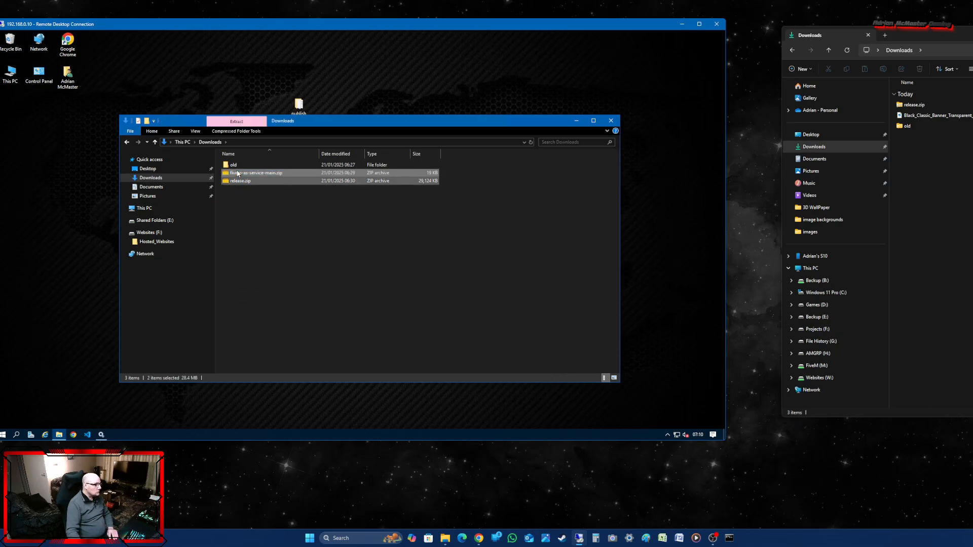
{"action": "right_click", "coordinate": [237, 173]}
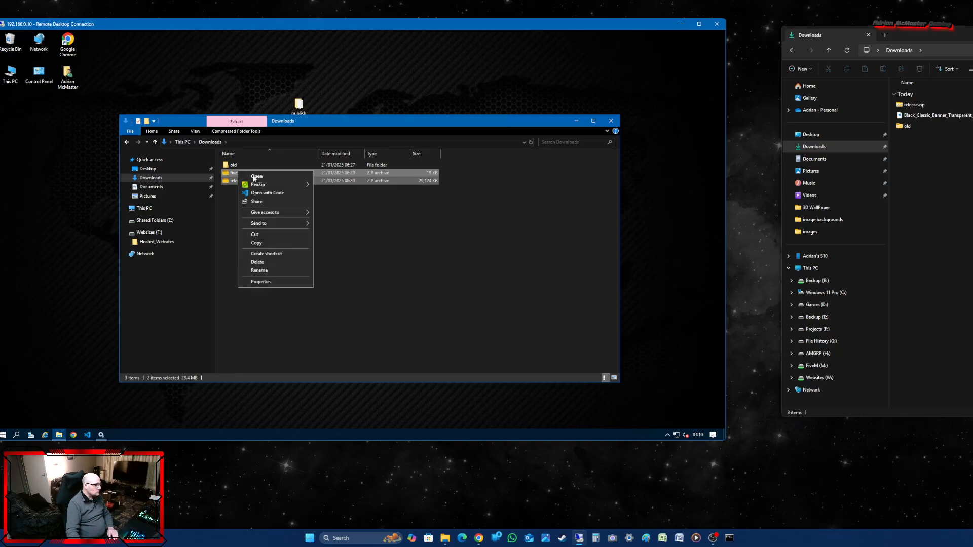
{"action": "left_click", "coordinate": [258, 263]}
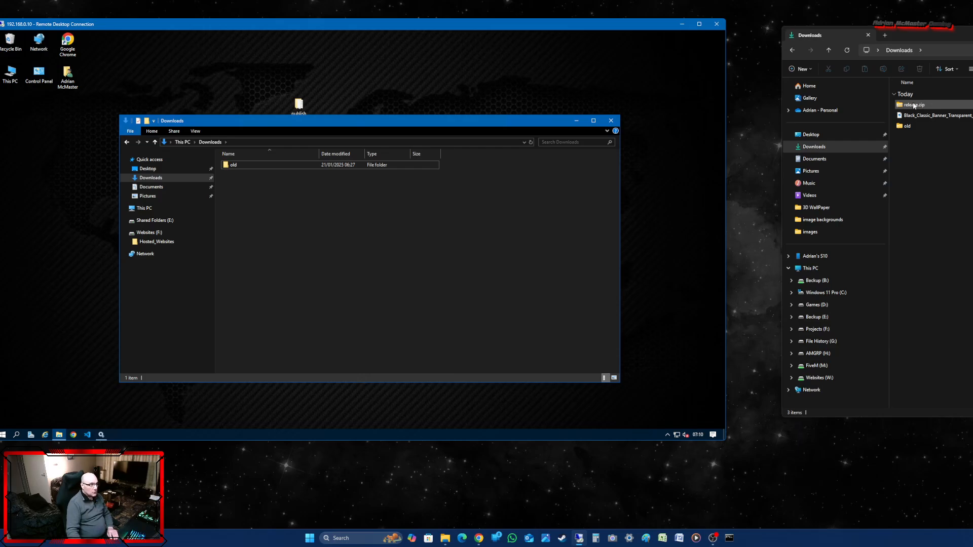
Copy release.zip from the local Downloads folder into the server's Downloads folder.
{"action": "right_click", "coordinate": [914, 106]}
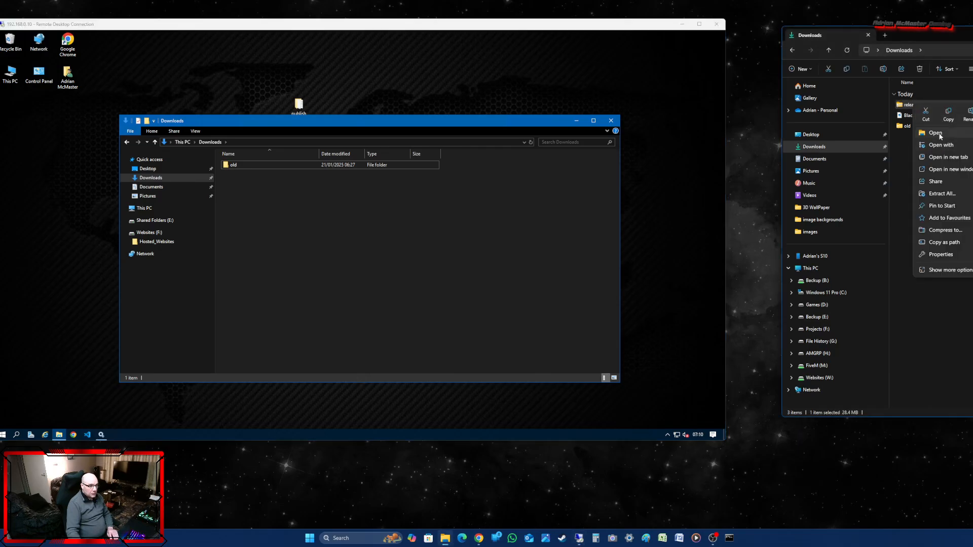
{"action": "left_click", "coordinate": [948, 113]}
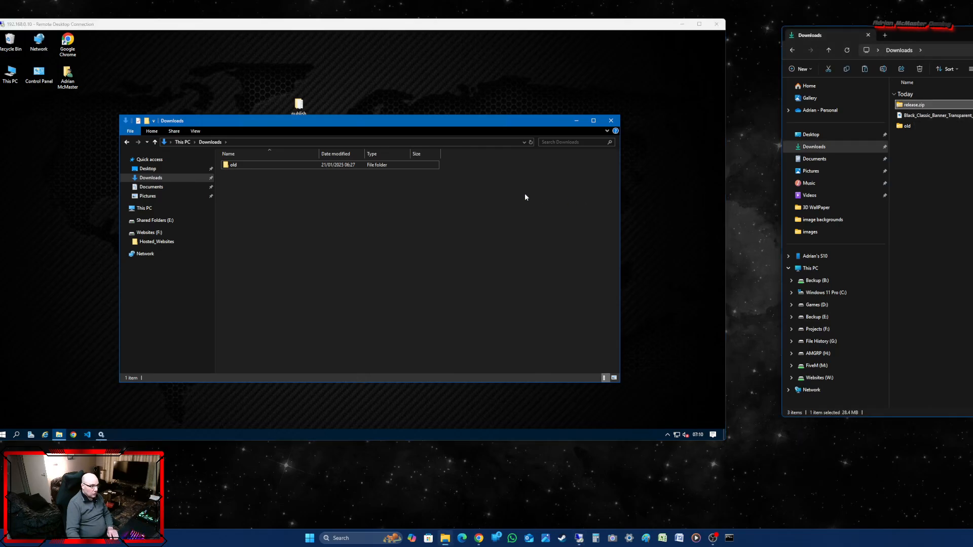
{"action": "right_click", "coordinate": [347, 223]}
{"action": "left_click", "coordinate": [366, 274]}
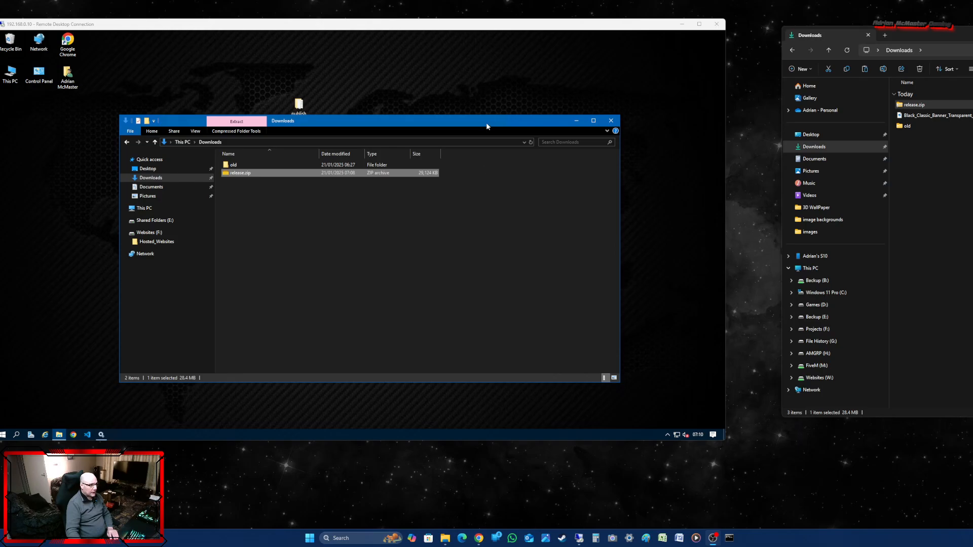
{"action": "left_click_drag", "start_coordinate": [486, 125], "coordinate": [494, 92]}
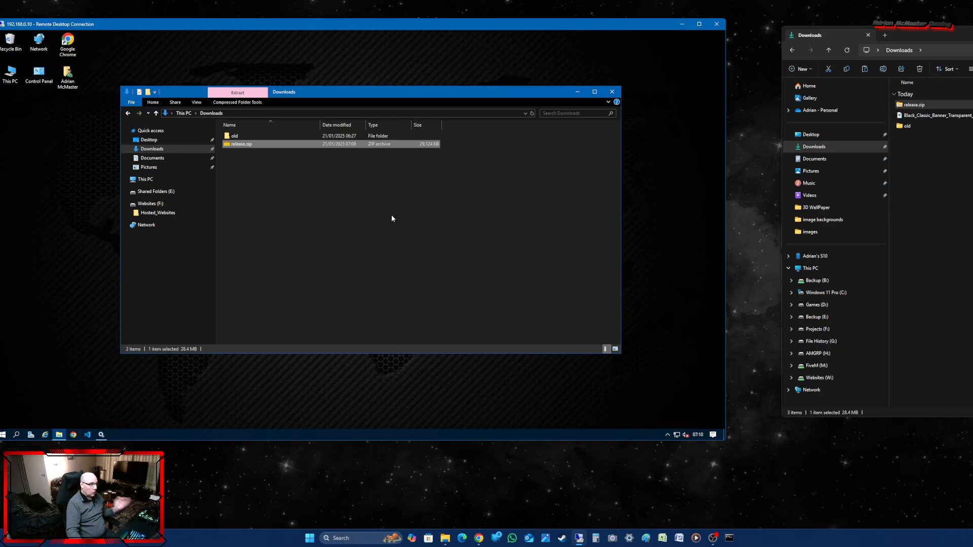
Open release.zip in PeaZip, extract its publish folder into the server's Downloads folder, and close the archive view.
{"action": "right_click", "coordinate": [281, 146]}
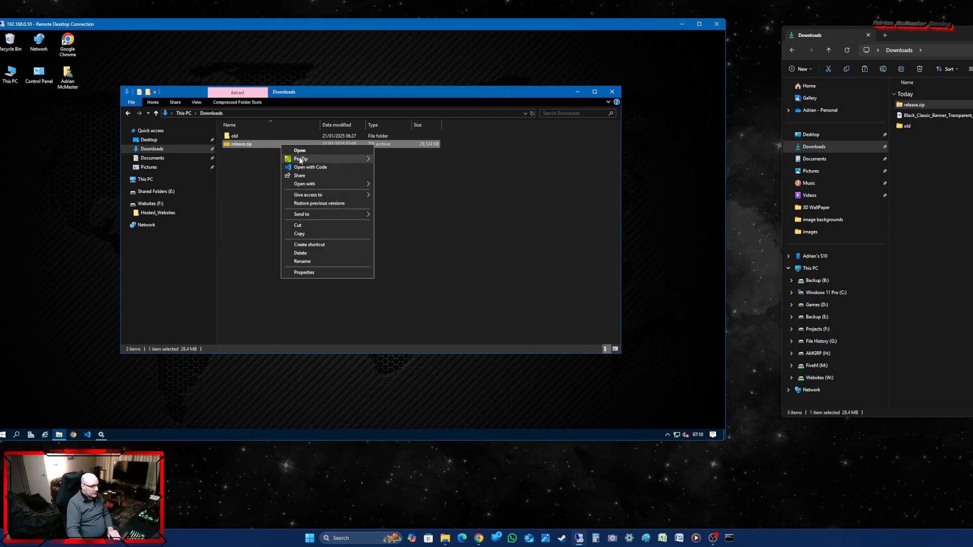
{"action": "mouse_move", "coordinate": [303, 160]}
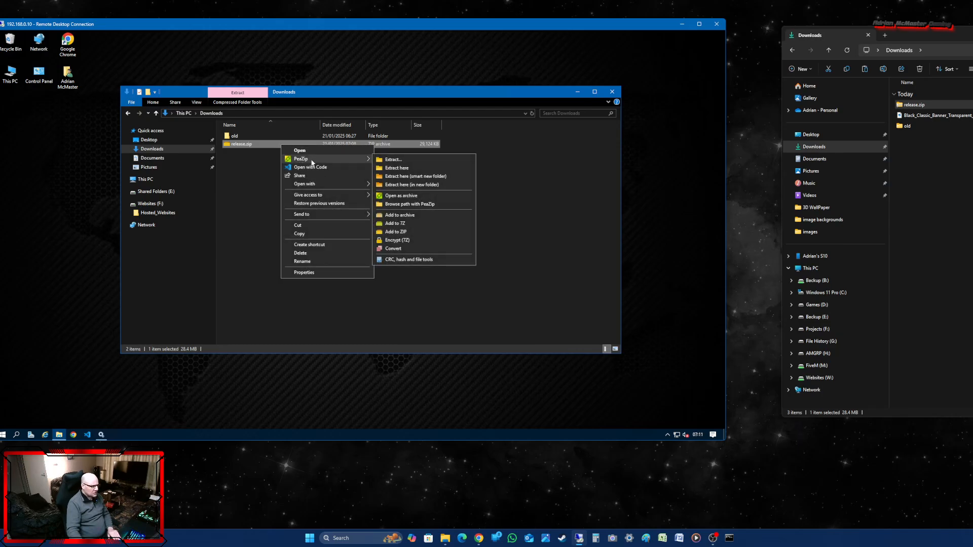
{"action": "left_click", "coordinate": [393, 159]}
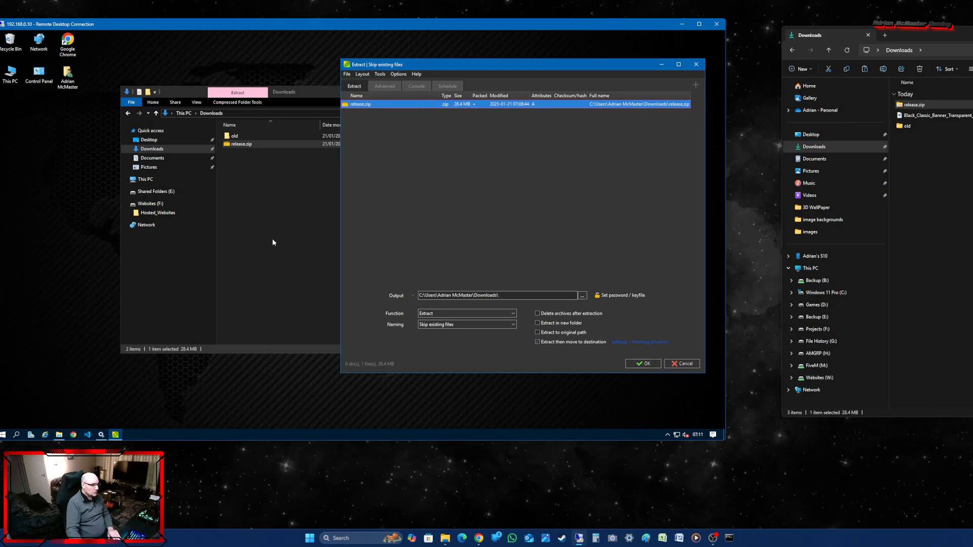
{"action": "double_click", "coordinate": [417, 104]}
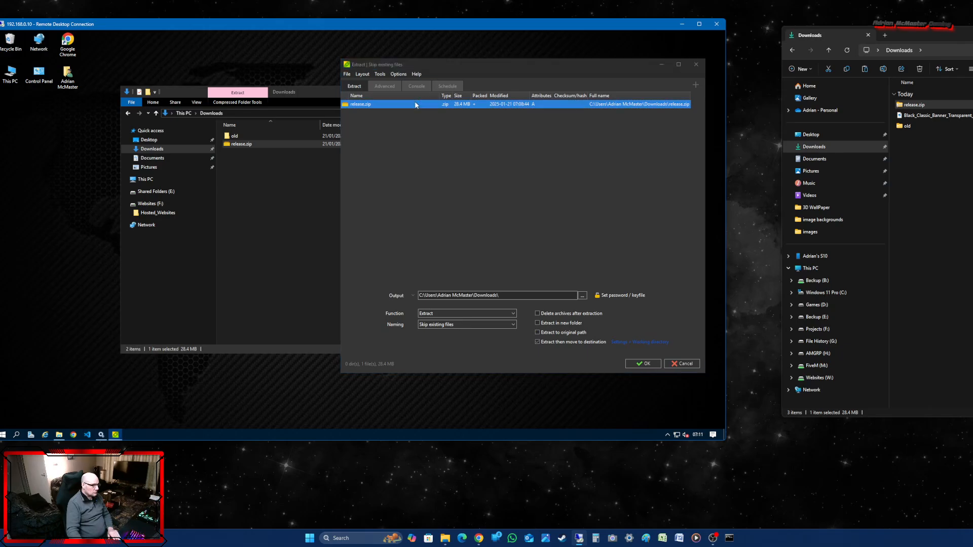
{"action": "left_click", "coordinate": [430, 124]}
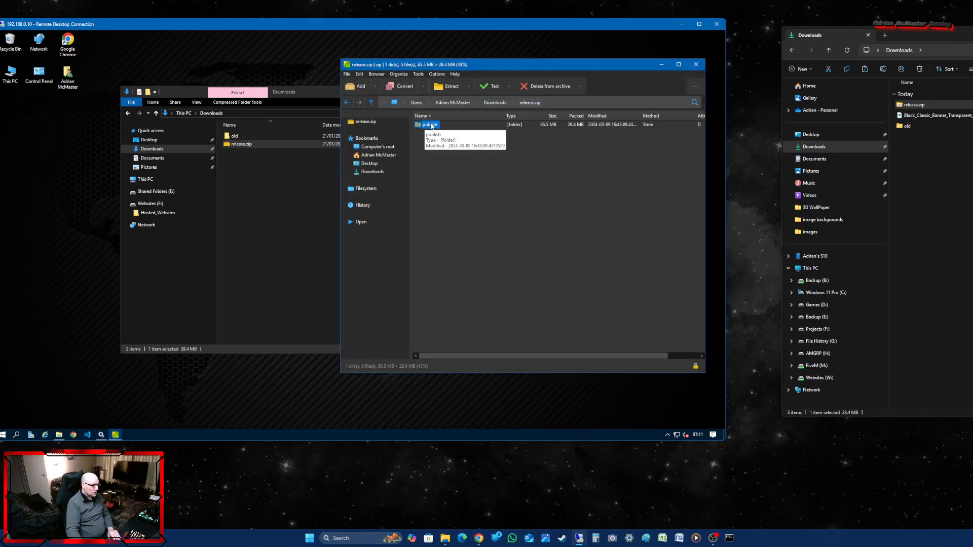
{"action": "left_click_drag", "start_coordinate": [426, 124], "coordinate": [277, 209]}
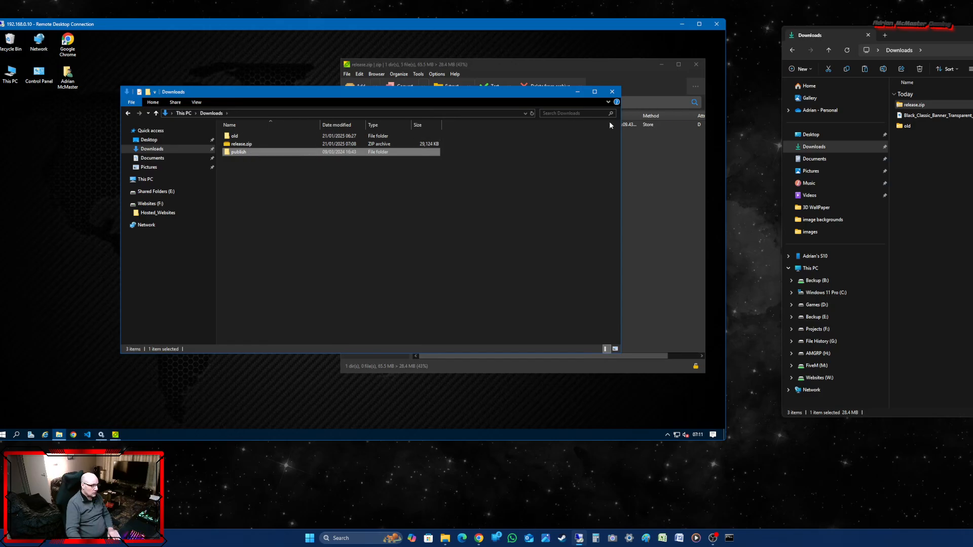
{"action": "left_click", "coordinate": [696, 64]}
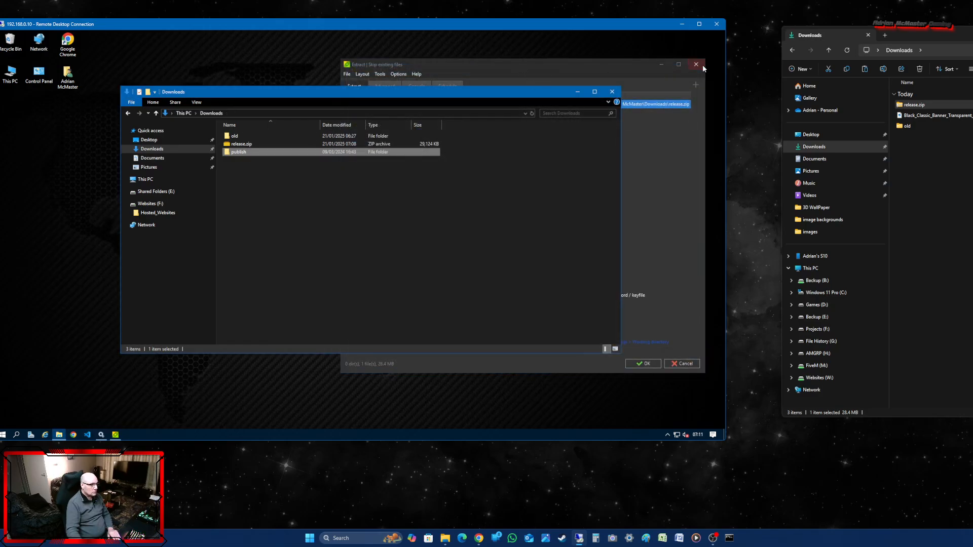
Open the extracted publish folder and view the contents of appsettings.Development.json, closing the file again.
{"action": "mouse_move", "coordinate": [485, 93]}
{"action": "left_mouse_down"}
{"action": "mouse_move", "coordinate": [492, 159]}
{"action": "mouse_move", "coordinate": [504, 97]}
{"action": "mouse_move", "coordinate": [491, 93]}
{"action": "left_mouse_up"}
{"action": "double_click", "coordinate": [251, 153]}
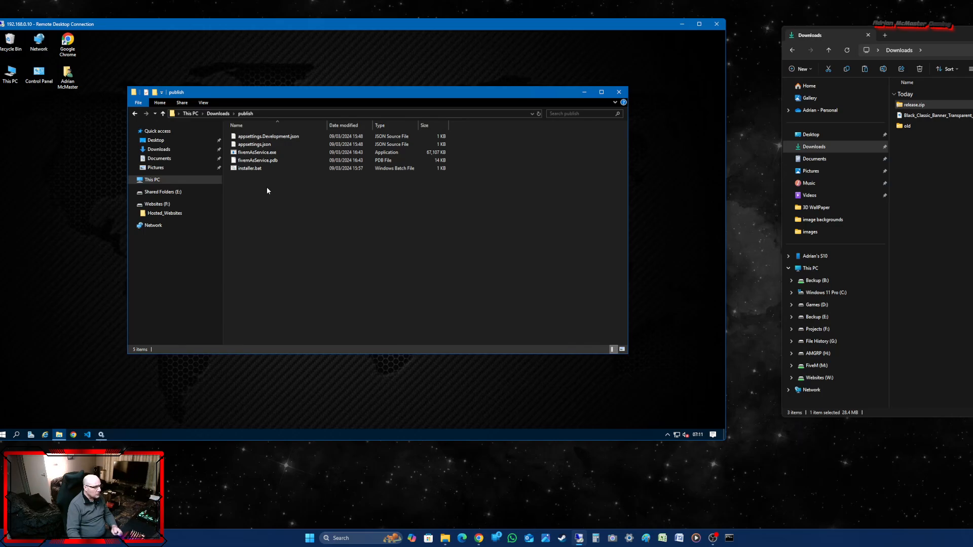
{"action": "left_click", "coordinate": [272, 137]}
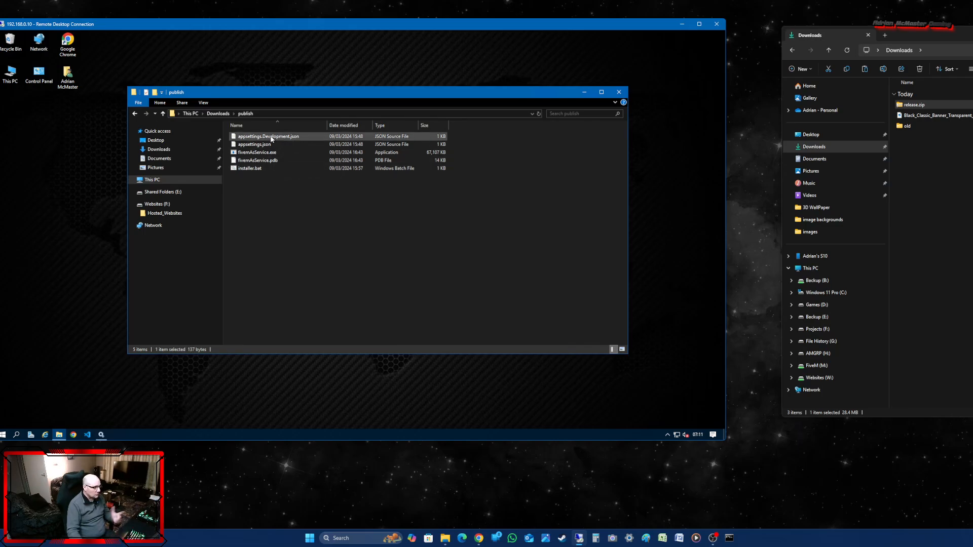
{"action": "double_click", "coordinate": [272, 137]}
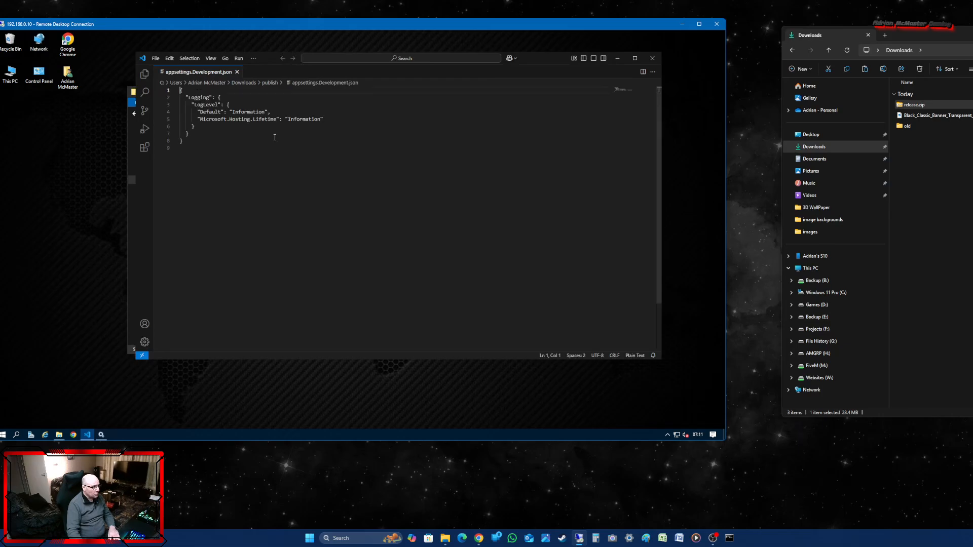
{"action": "left_click", "coordinate": [652, 59]}
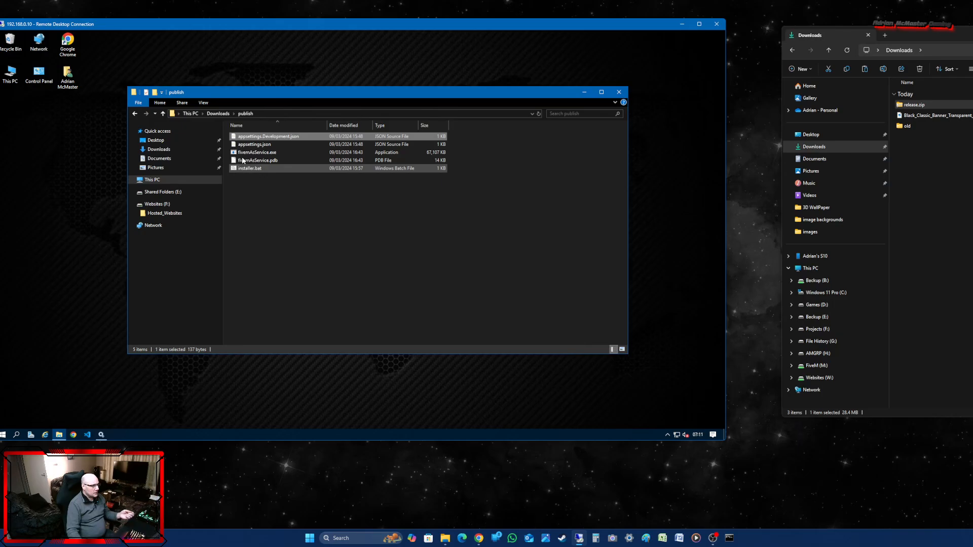
Open appsettings.json from the publish folder in VS Code and review its Logging and Server sections, including the fxServerPath value.
{"action": "right_click", "coordinate": [256, 146]}
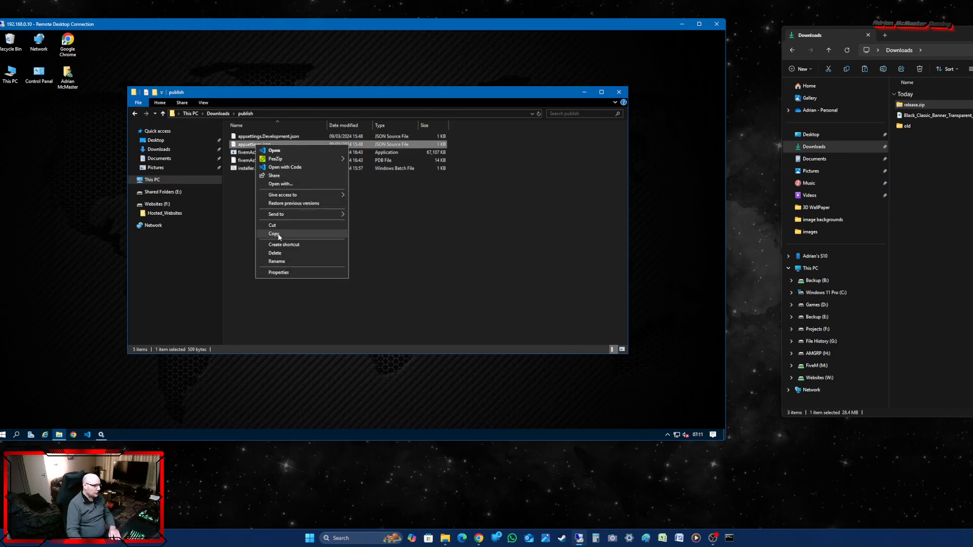
{"action": "left_click", "coordinate": [278, 168]}
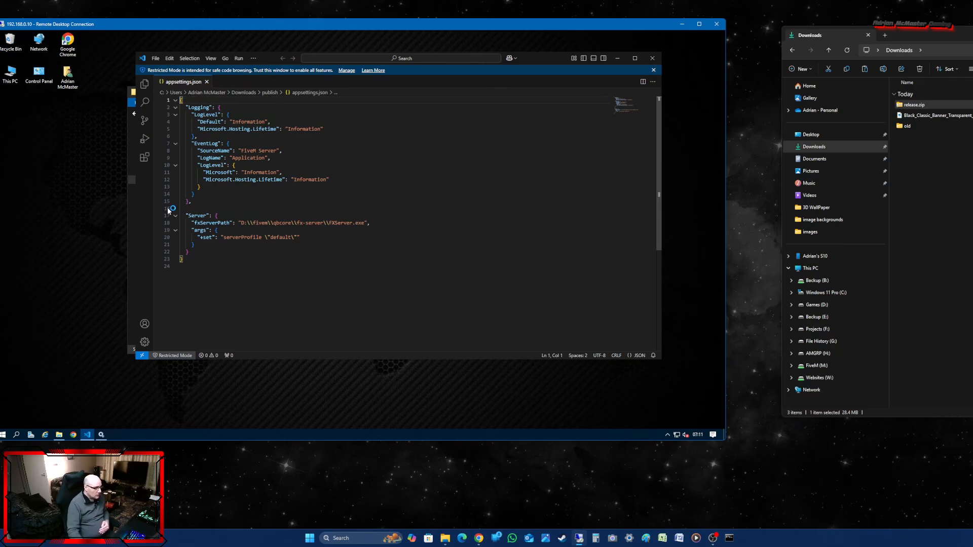
{"action": "left_click_drag", "start_coordinate": [188, 203], "coordinate": [178, 100]}
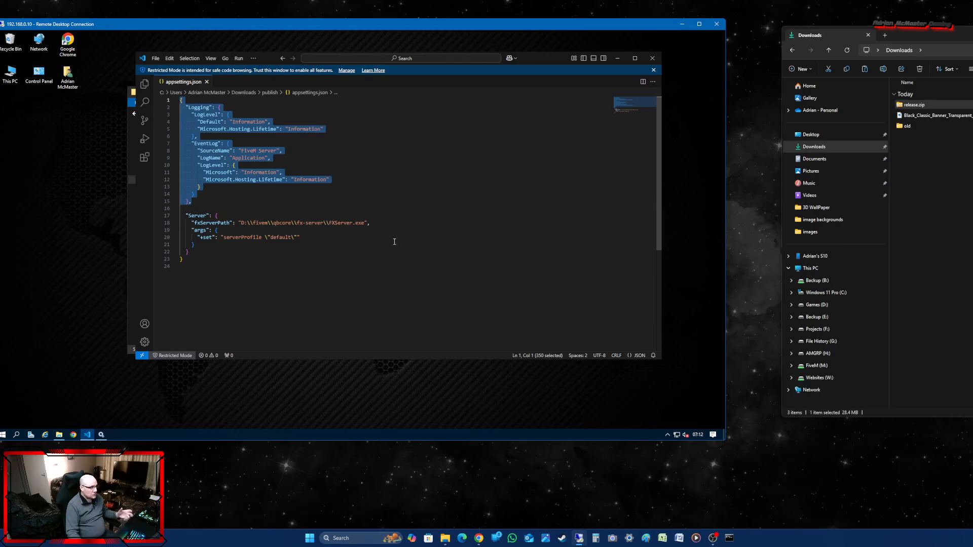
{"action": "left_click", "coordinate": [341, 265]}
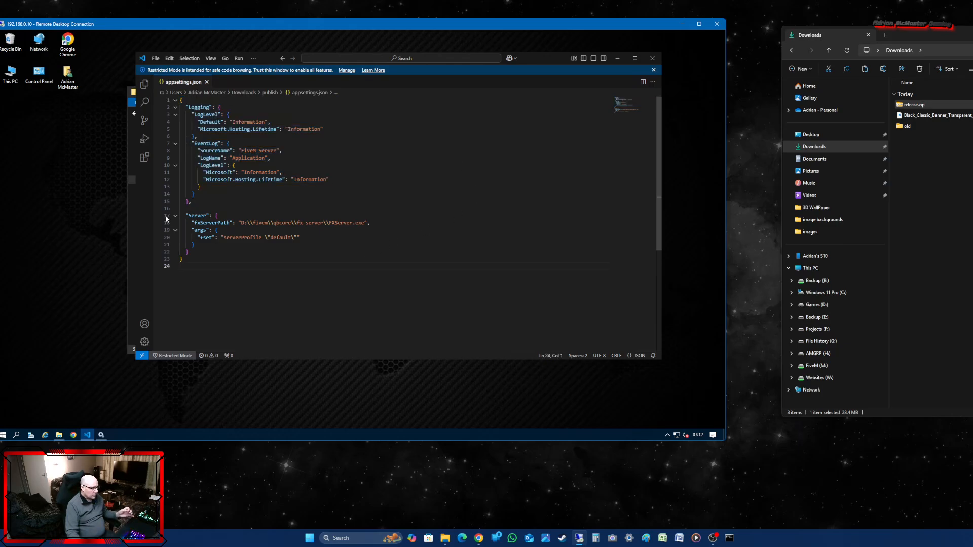
{"action": "left_click_drag", "start_coordinate": [165, 215], "coordinate": [219, 261]}
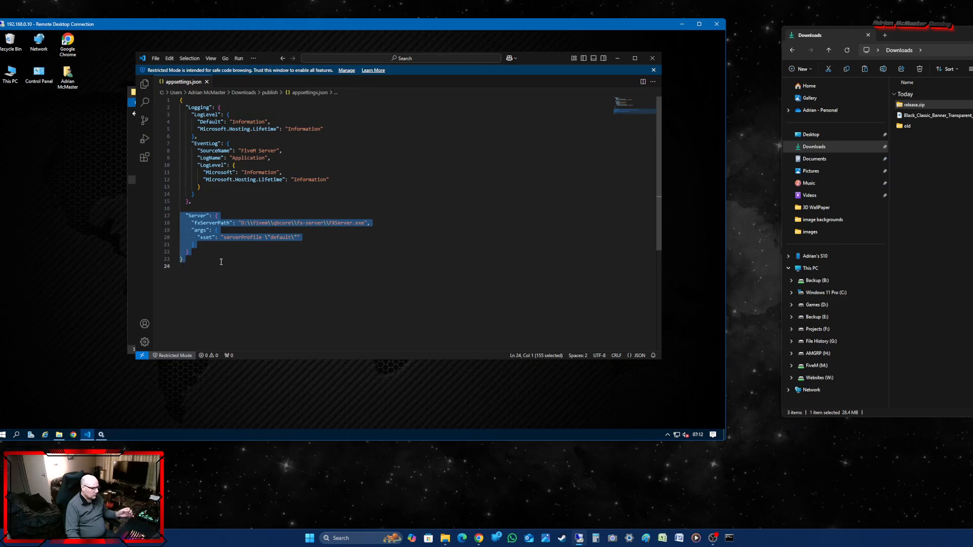
{"action": "left_click", "coordinate": [342, 247]}
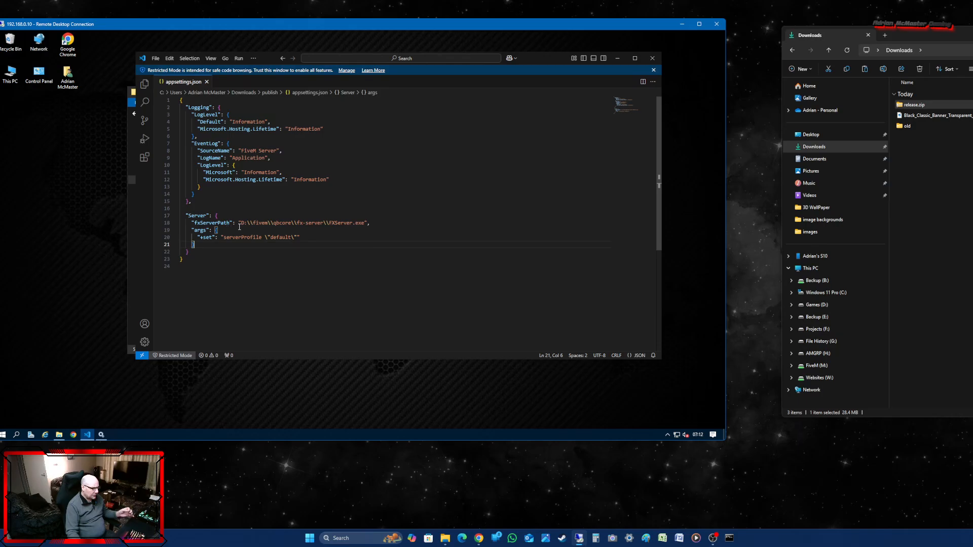
{"action": "left_click", "coordinate": [279, 216]}
{"action": "left_click_drag", "start_coordinate": [242, 224], "coordinate": [364, 223]}
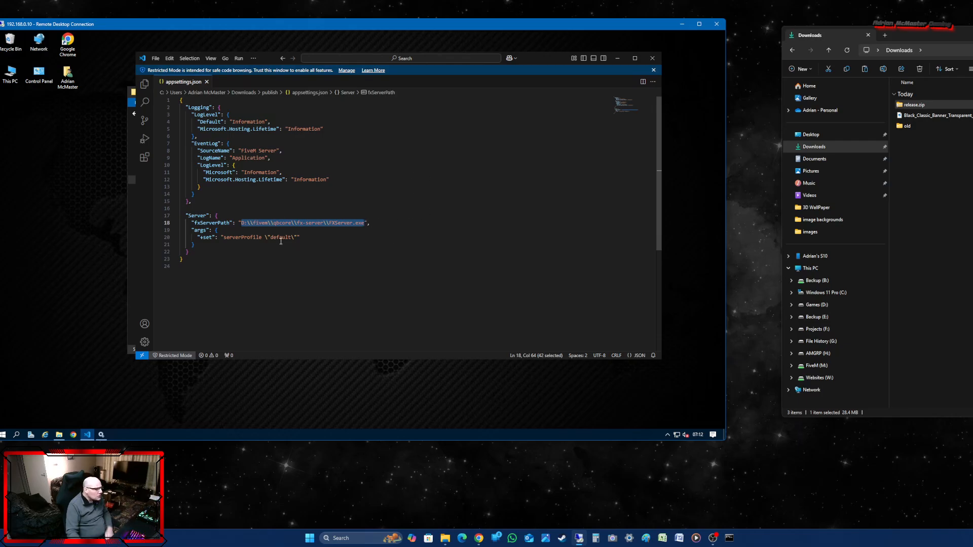
{"action": "left_click", "coordinate": [302, 235]}
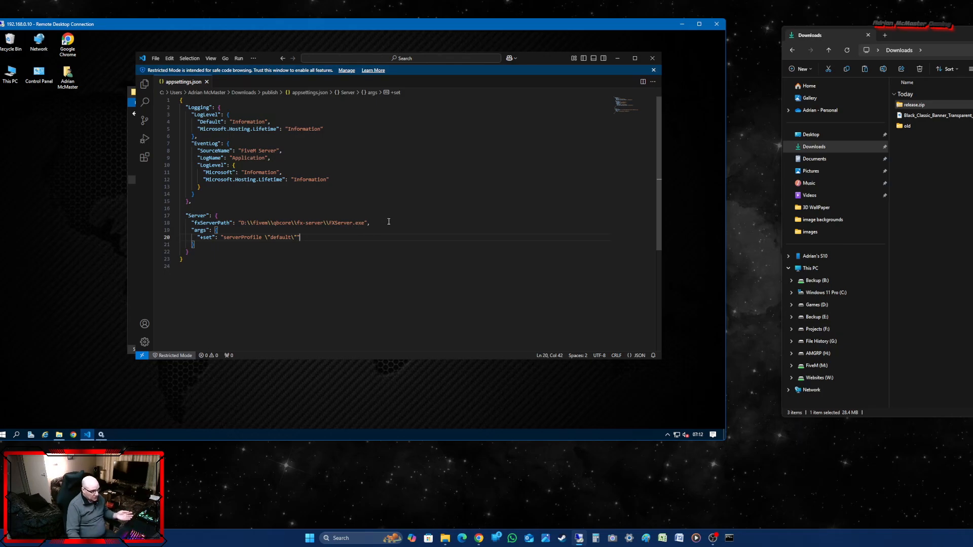
Browse to FiveM\QBCore_Framework\fxserver on the Shared Folders (E:) drive, locate FXServer.exe and show the folder's full path.
{"action": "double_click", "coordinate": [9, 74]}
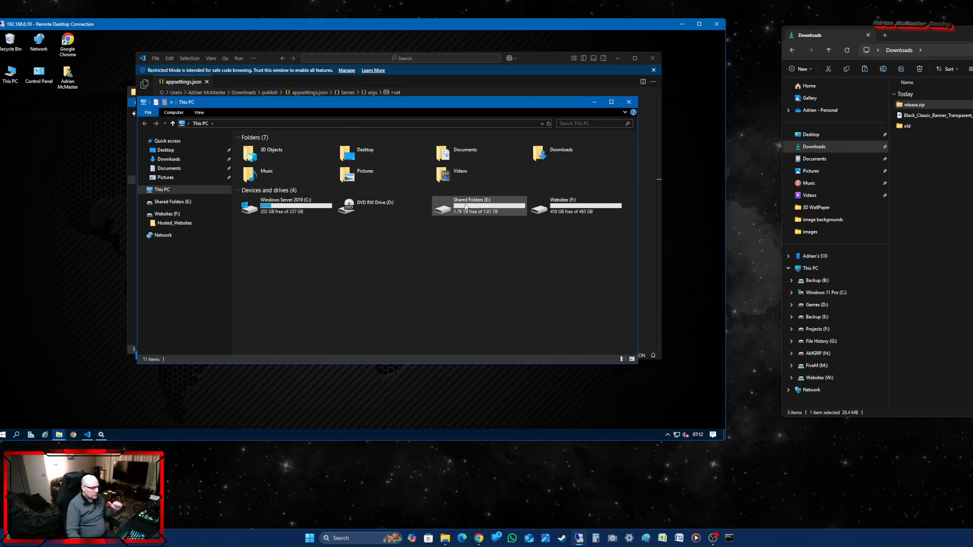
{"action": "double_click", "coordinate": [467, 202]}
{"action": "double_click", "coordinate": [251, 147]}
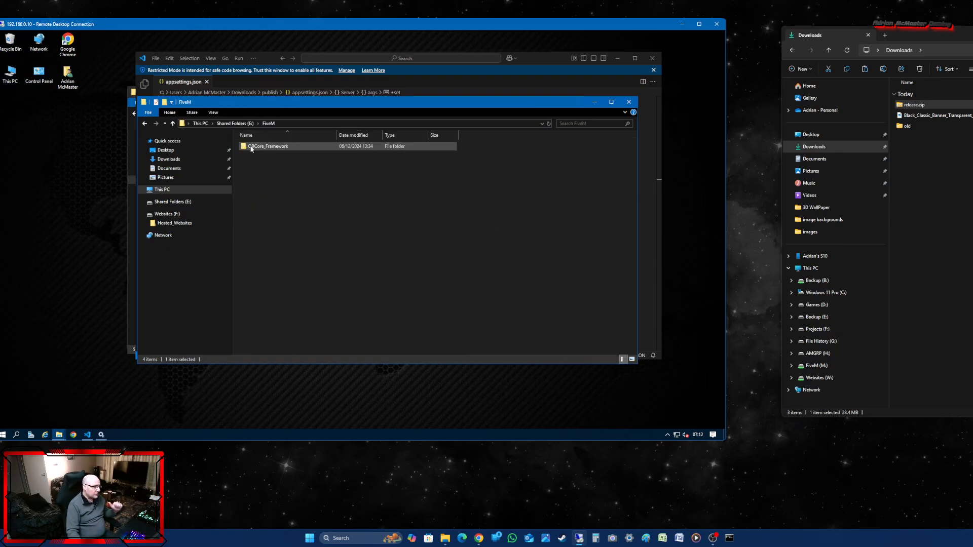
{"action": "double_click", "coordinate": [256, 147]}
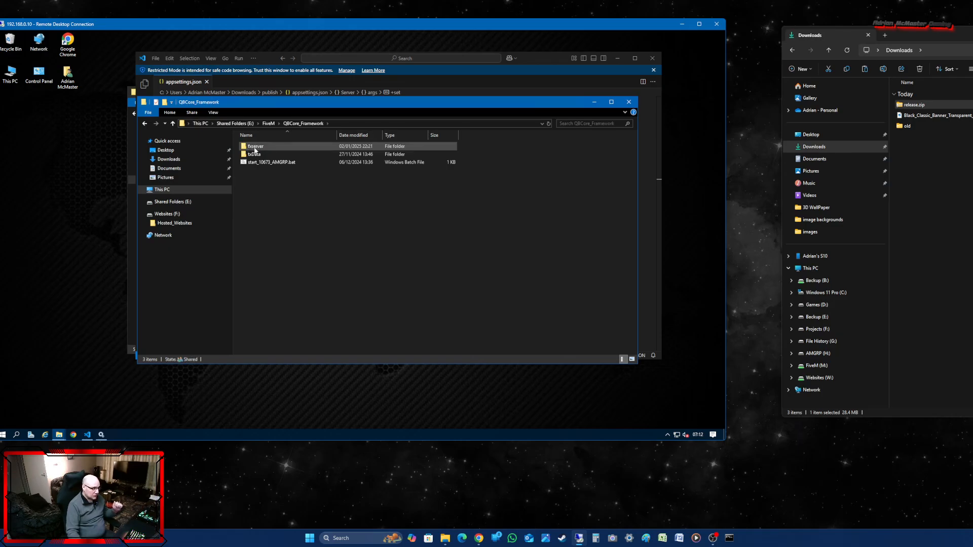
{"action": "double_click", "coordinate": [255, 147]}
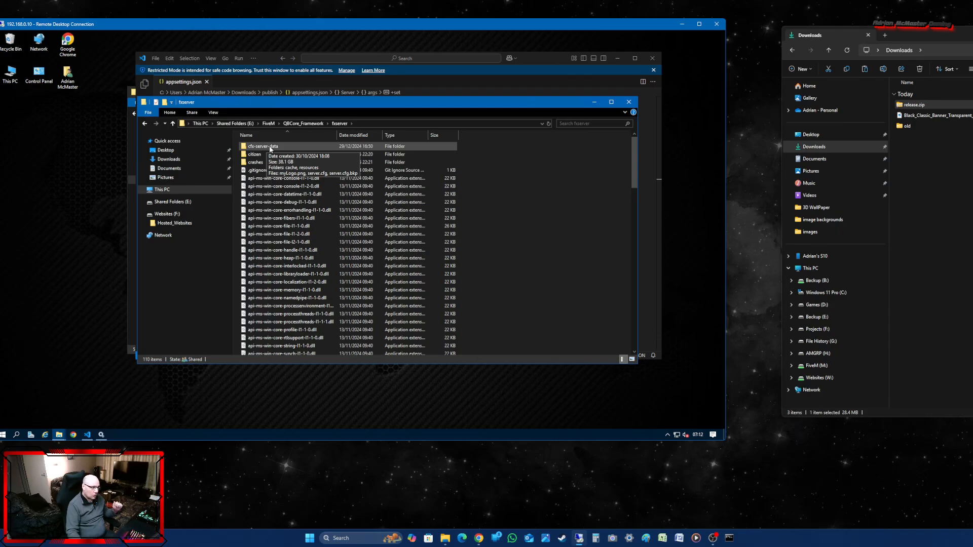
{"action": "double_click", "coordinate": [271, 147]}
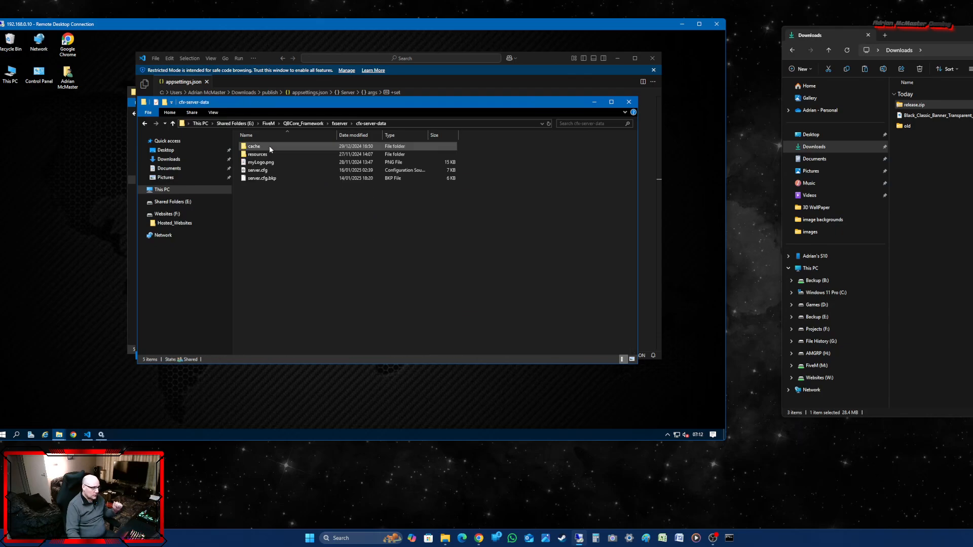
{"action": "left_click", "coordinate": [145, 124]}
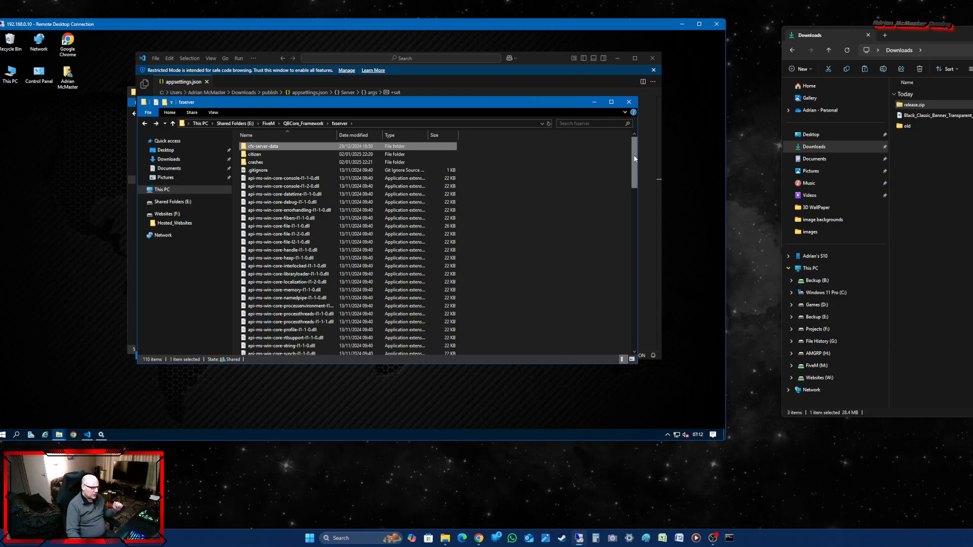
{"action": "left_click_drag", "start_coordinate": [635, 159], "coordinate": [620, 267]}
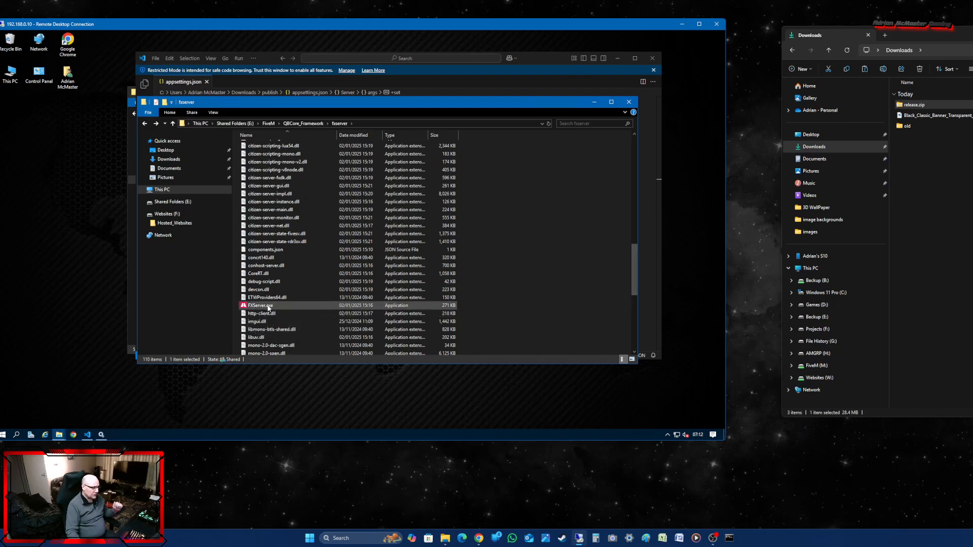
{"action": "left_click", "coordinate": [370, 124]}
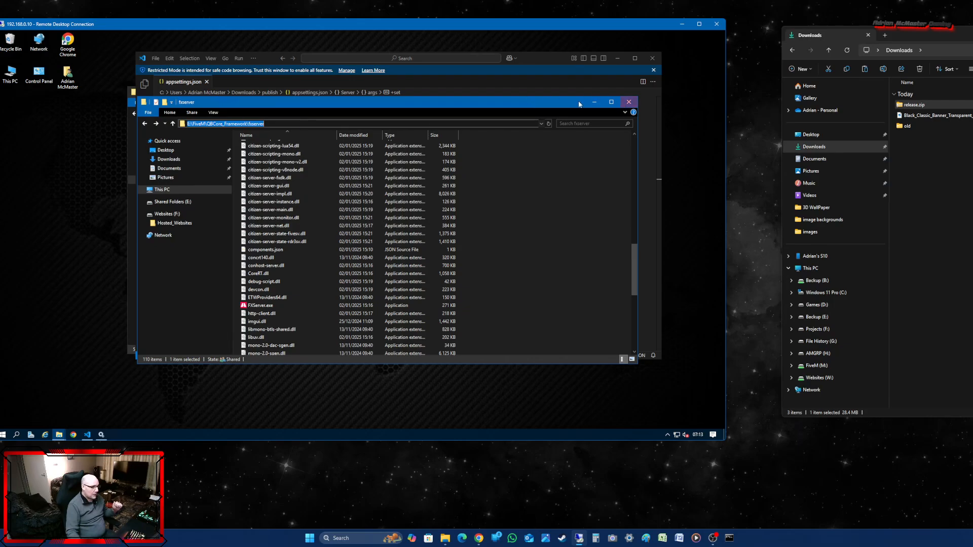
Change the drive letter of fxServerPath in appsettings.json to E:.
{"action": "left_click_drag", "start_coordinate": [540, 110], "coordinate": [533, 264]}
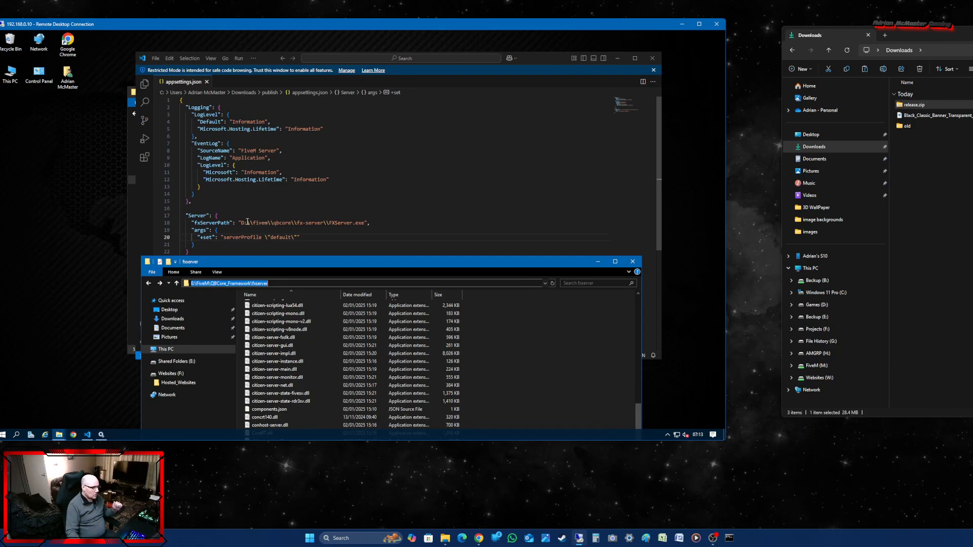
{"action": "left_click", "coordinate": [246, 223]}
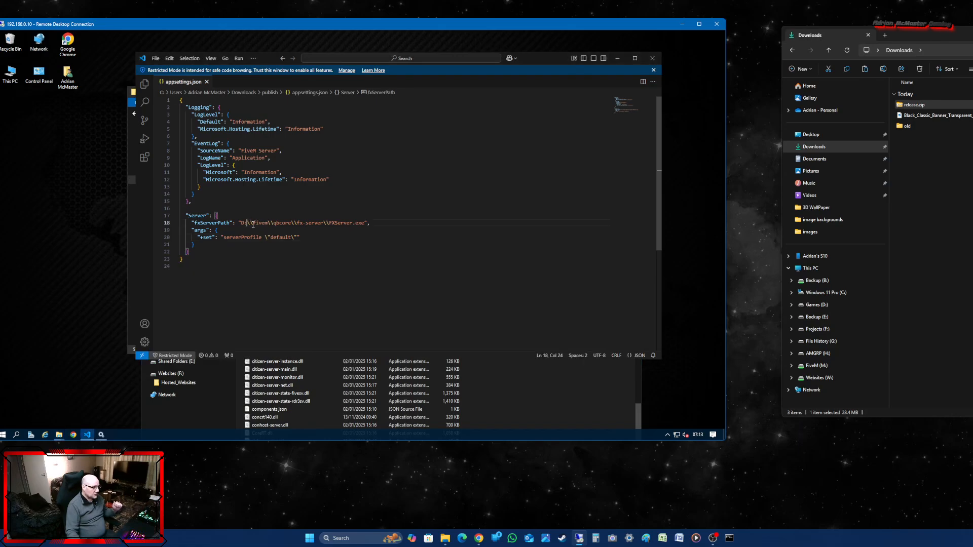
{"action": "key", "text": "BackSpace"}
{"action": "key", "text": "BackSpace"}
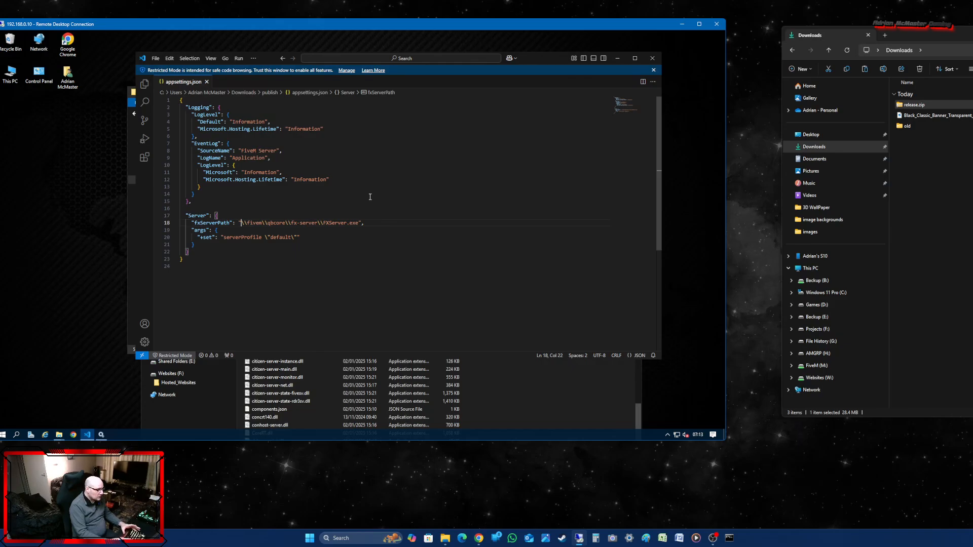
{"action": "type", "text": "E"}
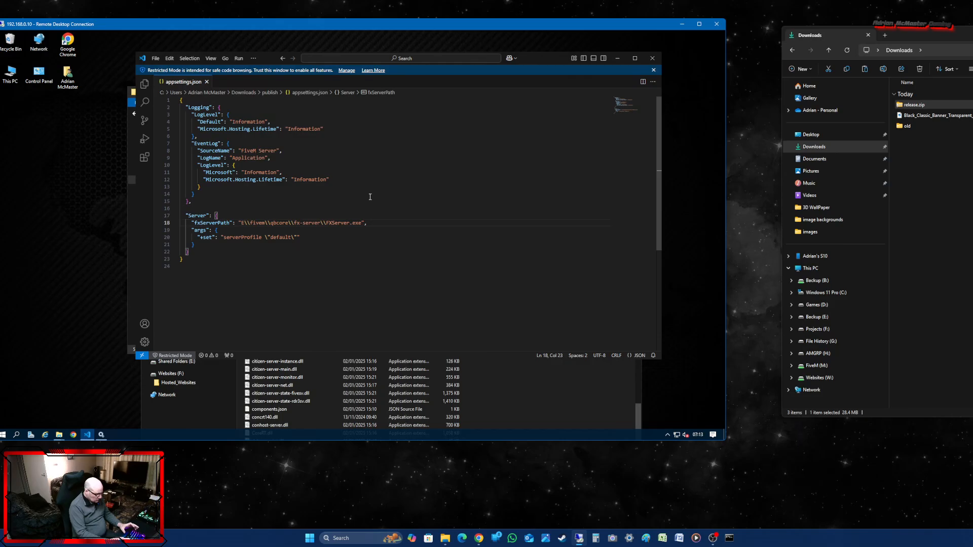
{"action": "type", "text": ":"}
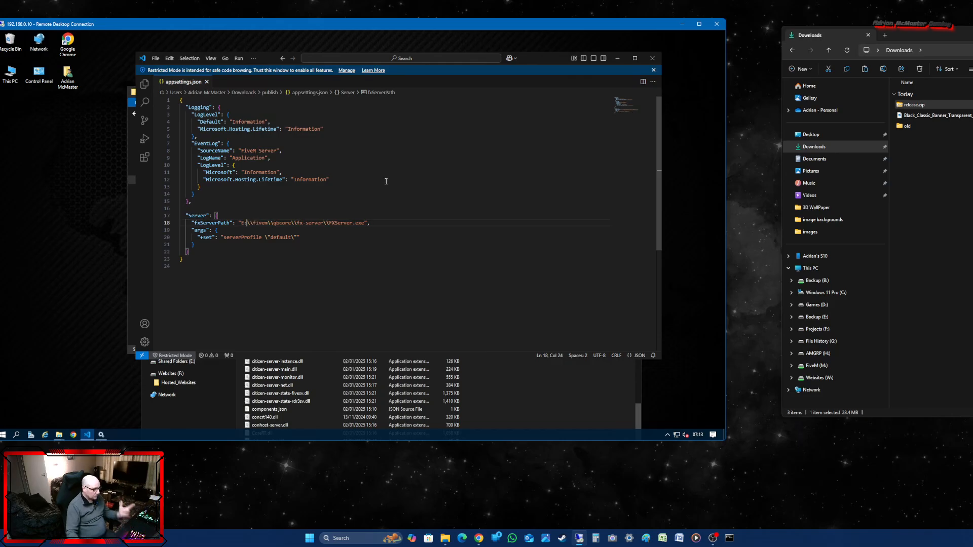
Return to the FiveM folder, reopen QBCore_Framework\fxserver and copy its full folder path.
{"action": "left_click", "coordinate": [603, 378]}
{"action": "left_click_drag", "start_coordinate": [478, 263], "coordinate": [488, 235]}
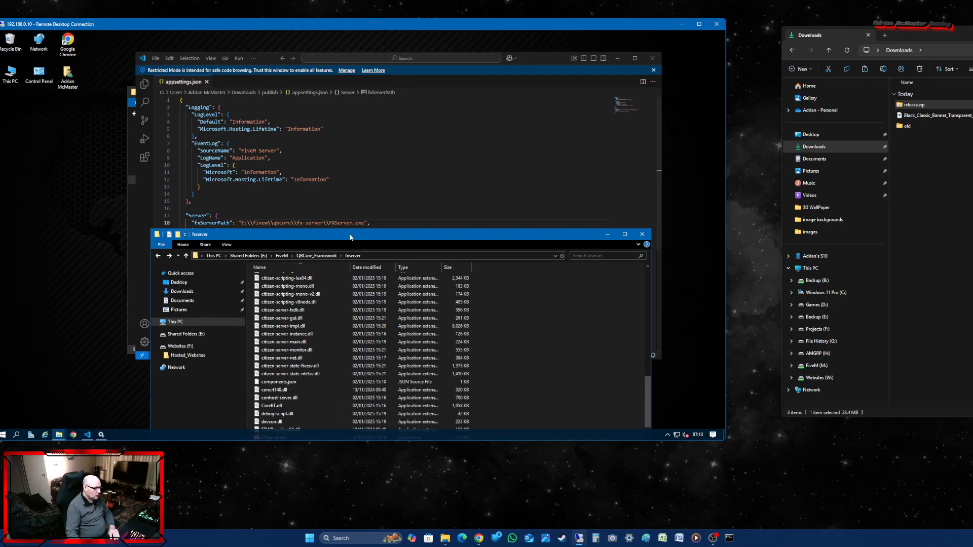
{"action": "left_click_drag", "start_coordinate": [322, 241], "coordinate": [304, 131]}
{"action": "left_click", "coordinate": [141, 145]}
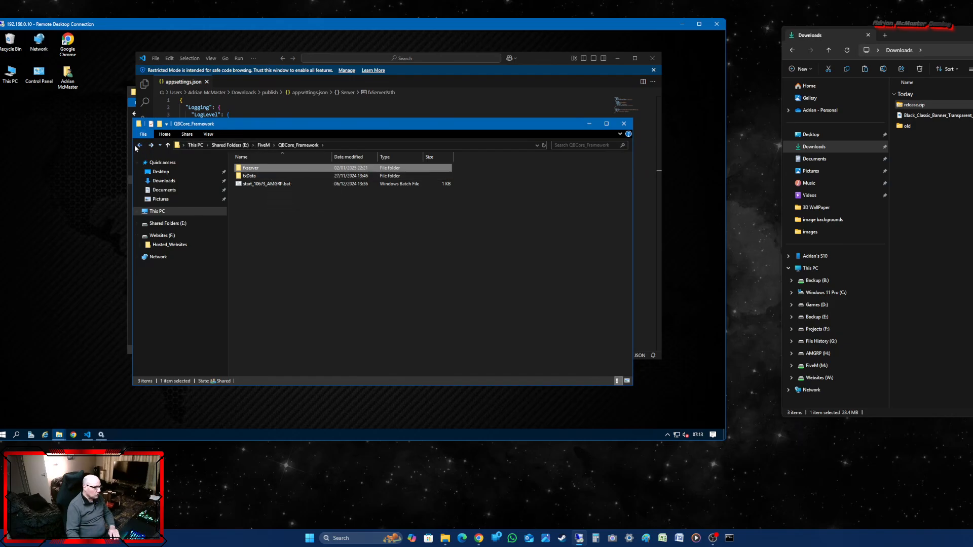
{"action": "left_click", "coordinate": [140, 146]}
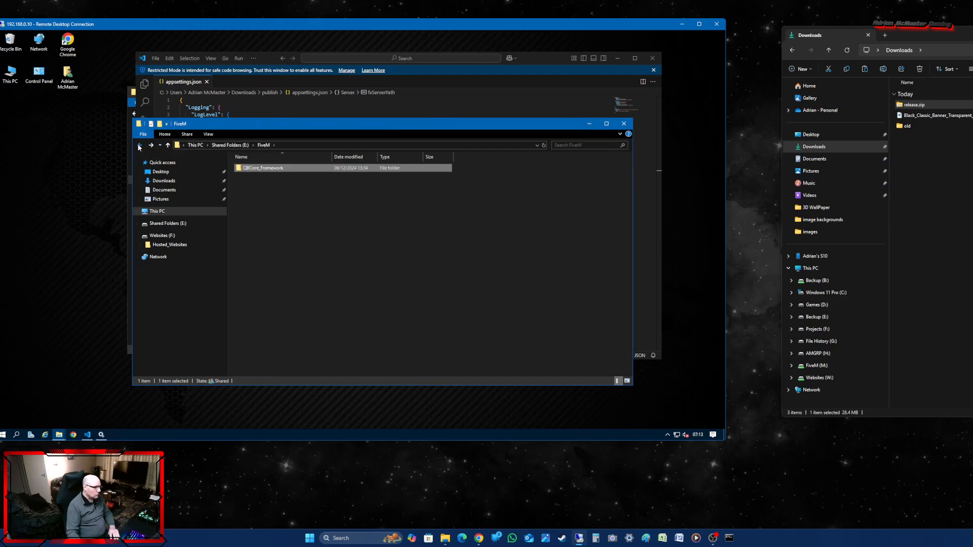
{"action": "right_click", "coordinate": [272, 170]}
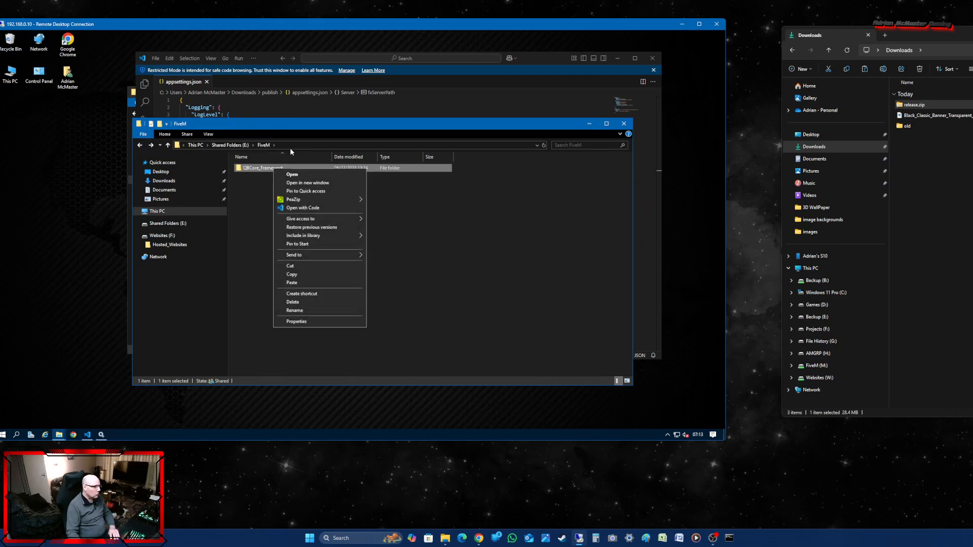
{"action": "double_click", "coordinate": [250, 169]}
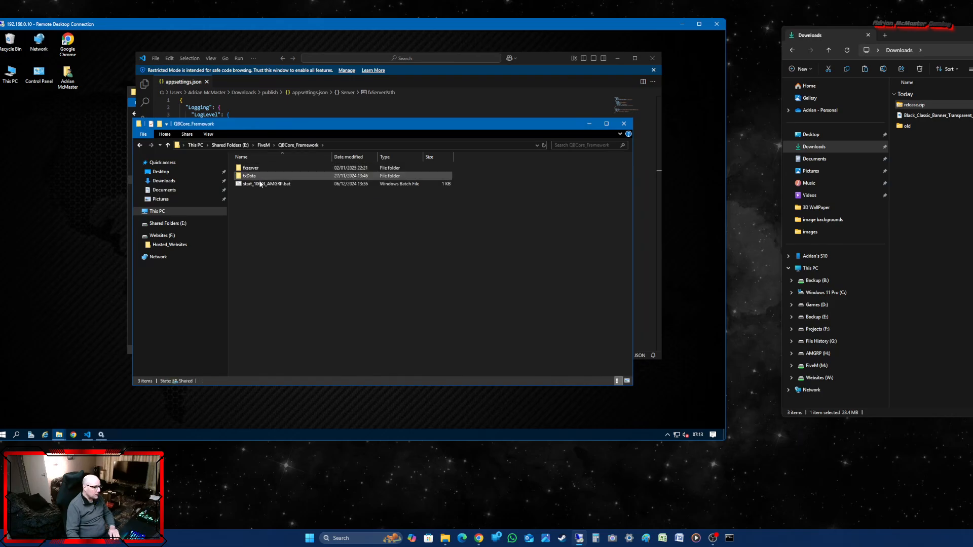
{"action": "double_click", "coordinate": [256, 168]}
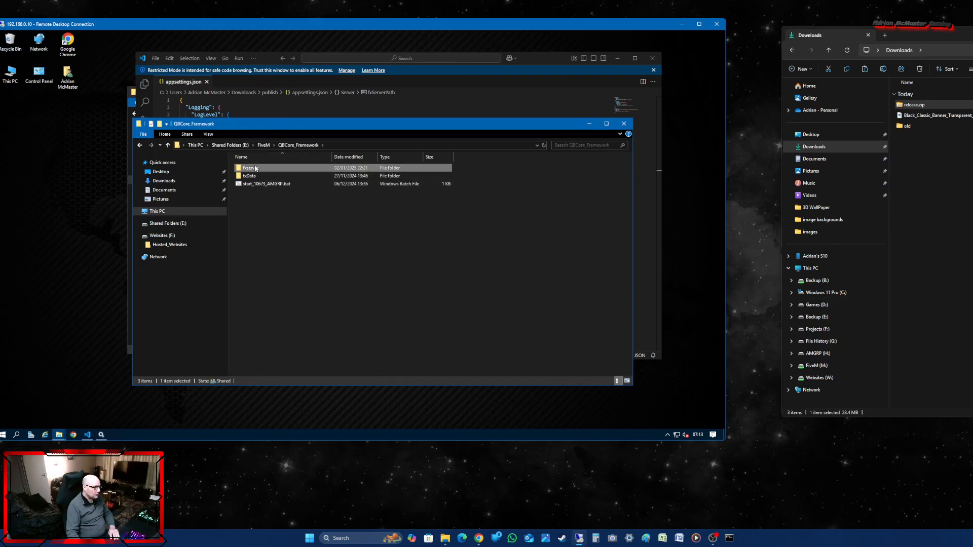
{"action": "left_click", "coordinate": [363, 144]}
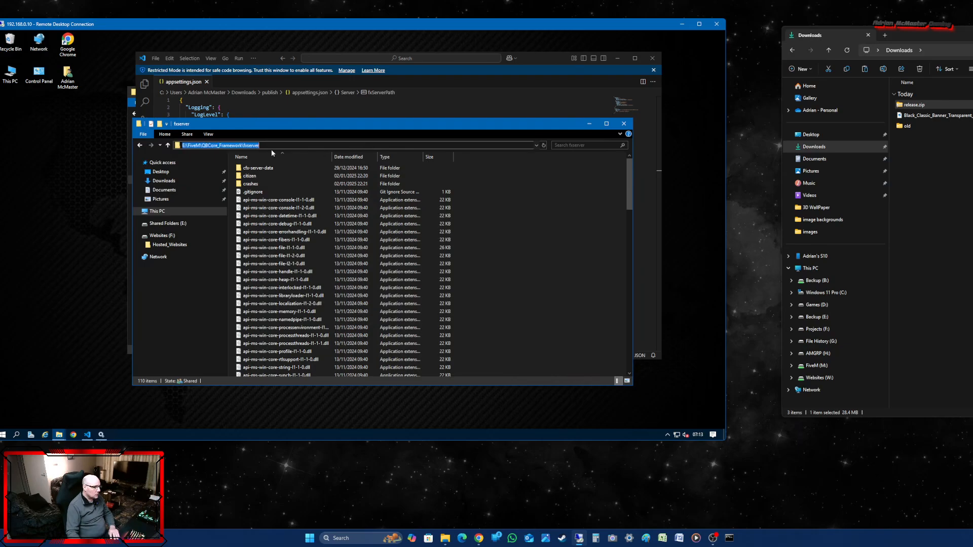
{"action": "right_click", "coordinate": [252, 146]}
{"action": "left_click", "coordinate": [272, 170]}
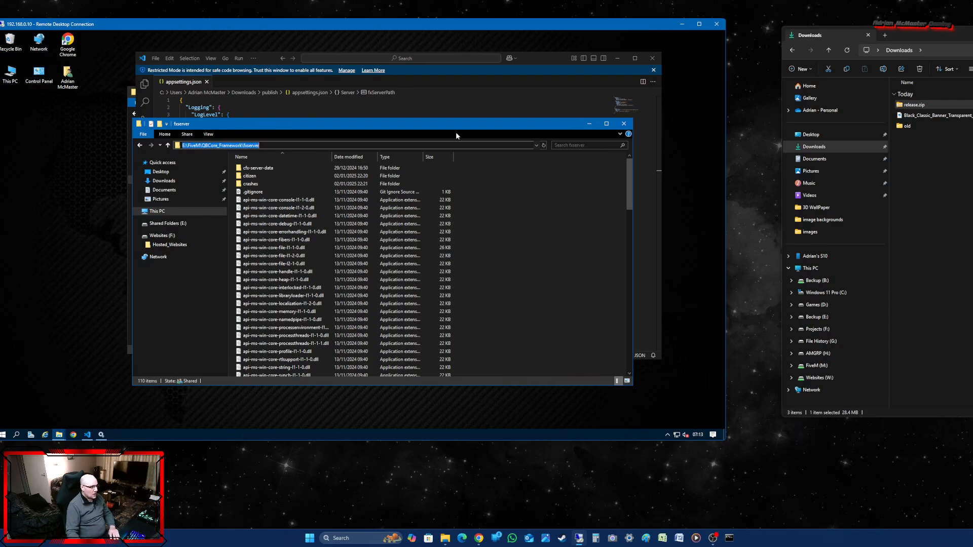
Paste the copied fxserver folder path beneath the closing brace in appsettings.json, separated by blank lines, as a reference.
{"action": "left_click", "coordinate": [230, 115]}
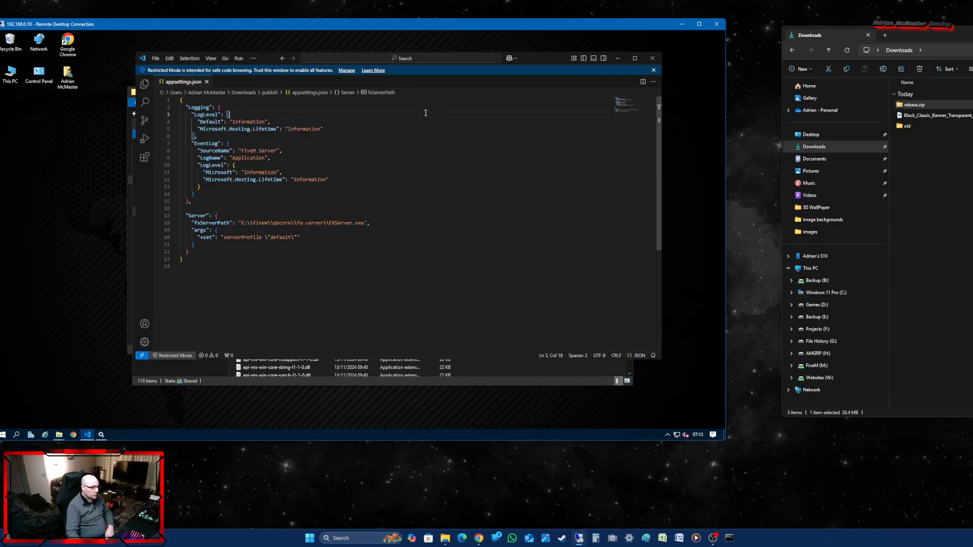
{"action": "right_click", "coordinate": [213, 276]}
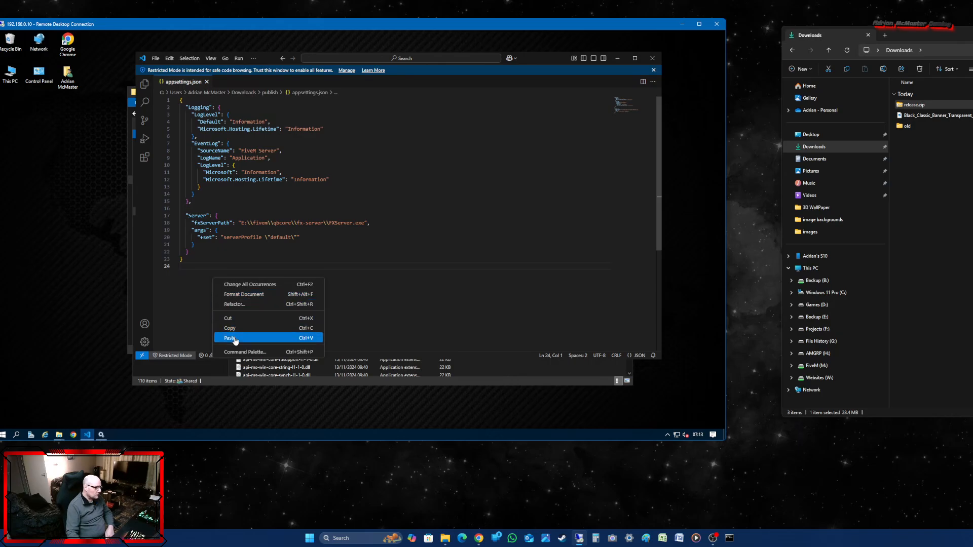
{"action": "left_click", "coordinate": [230, 338]}
{"action": "left_click", "coordinate": [192, 259]}
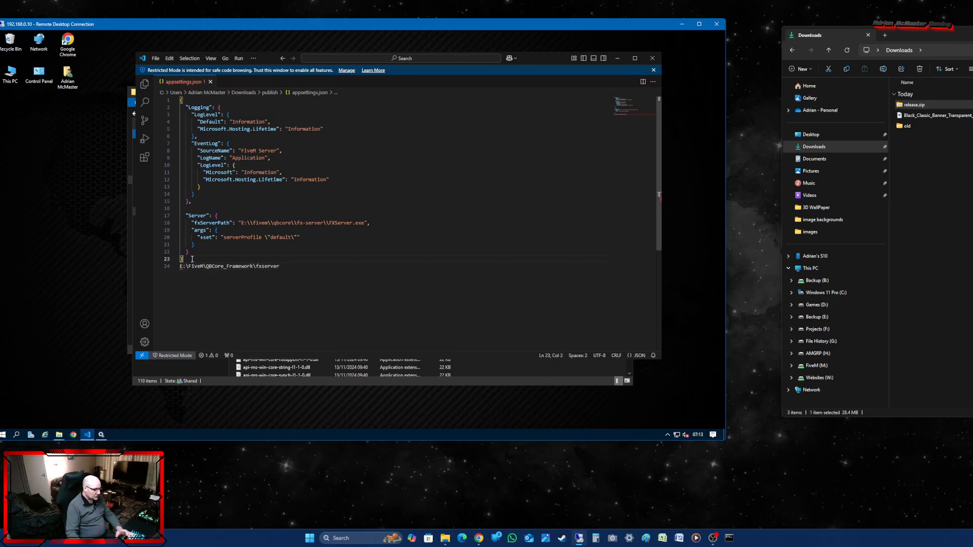
{"action": "key", "text": "Return"}
{"action": "key", "text": "Return"}
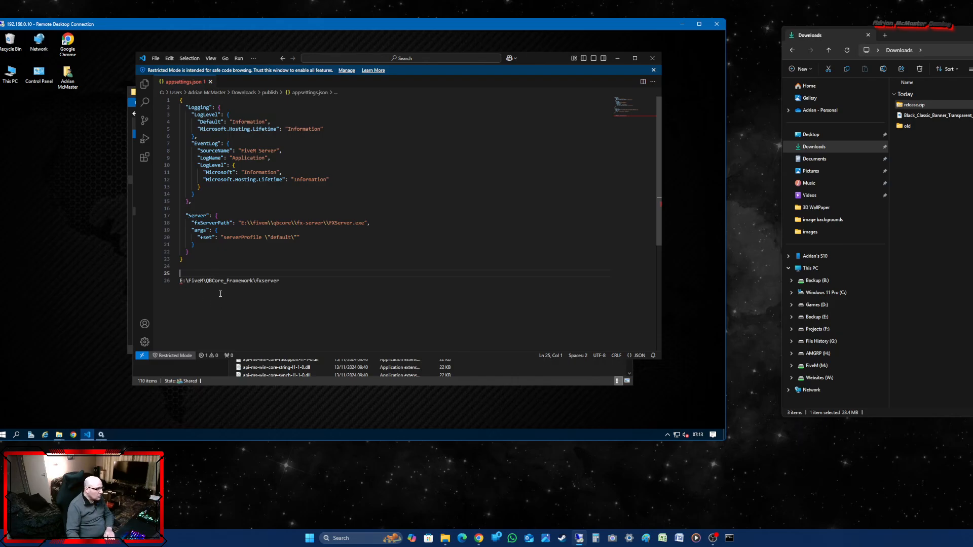
Replace the first two folder names in fxServerPath with FiveM and QBCore_Framework, copied from the pasted reference path.
{"action": "left_click_drag", "start_coordinate": [253, 280], "coordinate": [206, 282]}
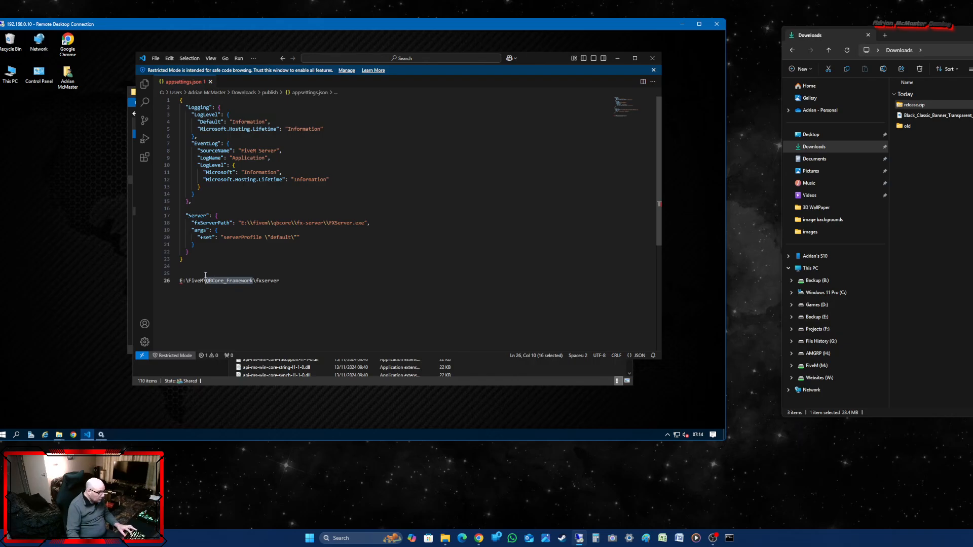
{"action": "left_click_drag", "start_coordinate": [291, 223], "coordinate": [274, 221]}
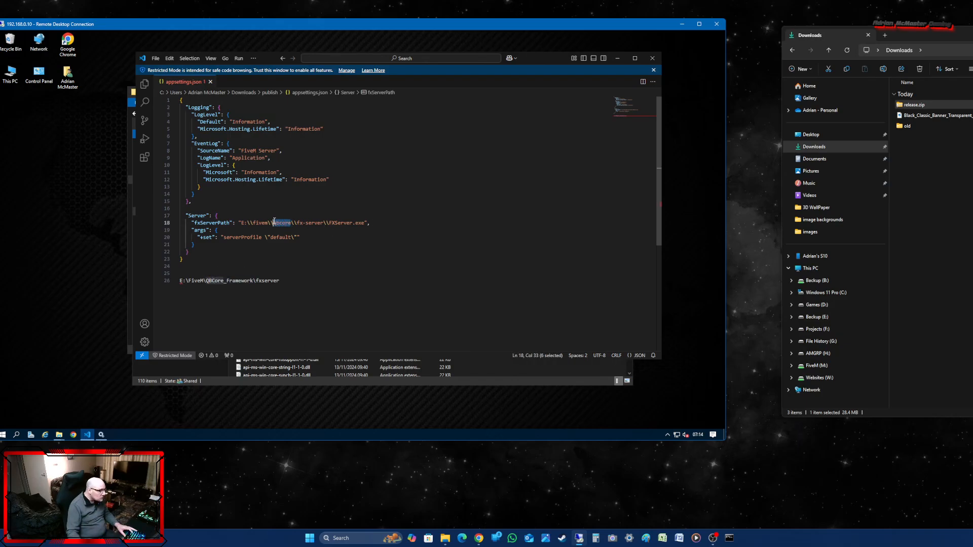
{"action": "key", "text": "ctrl+v"}
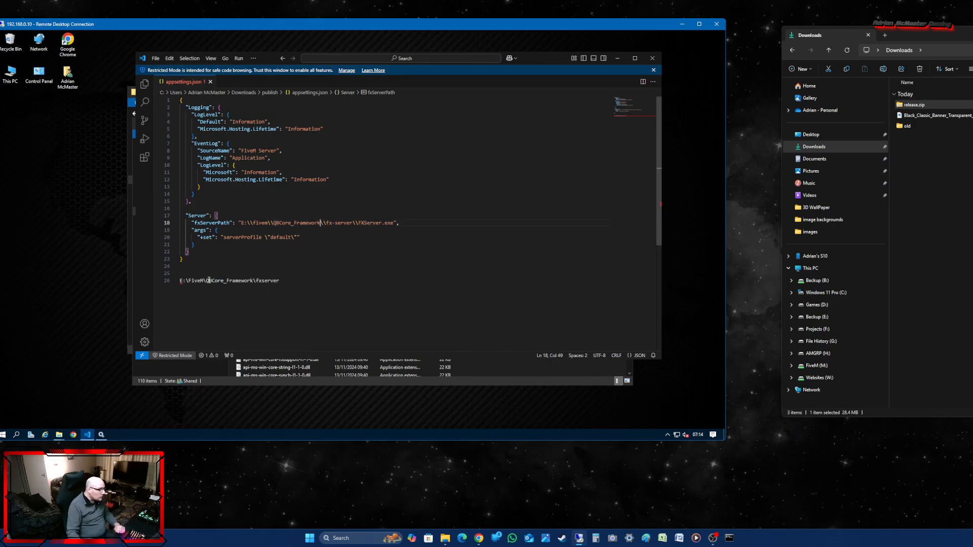
{"action": "left_click_drag", "start_coordinate": [203, 281], "coordinate": [194, 279]}
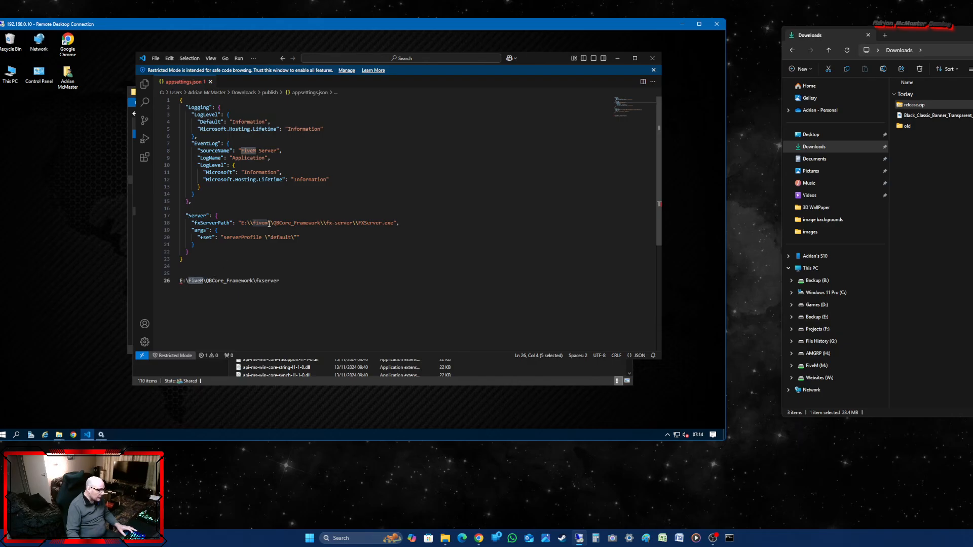
{"action": "left_click_drag", "start_coordinate": [269, 223], "coordinate": [253, 222]}
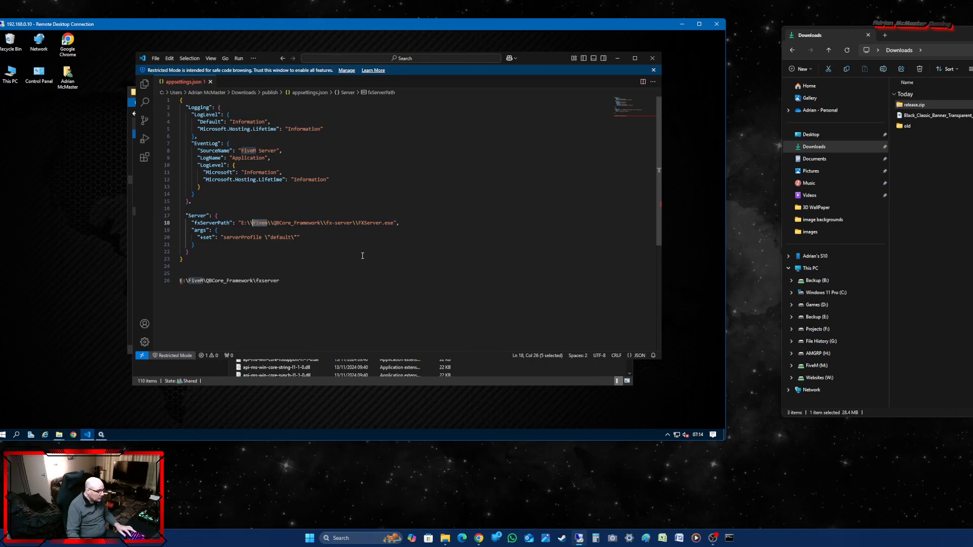
{"action": "key", "text": "ctrl+v"}
Replace the folder name before FXServer.exe in fxServerPath with fxserver, copied from the pasted reference path.
{"action": "left_click_drag", "start_coordinate": [280, 280], "coordinate": [256, 280]}
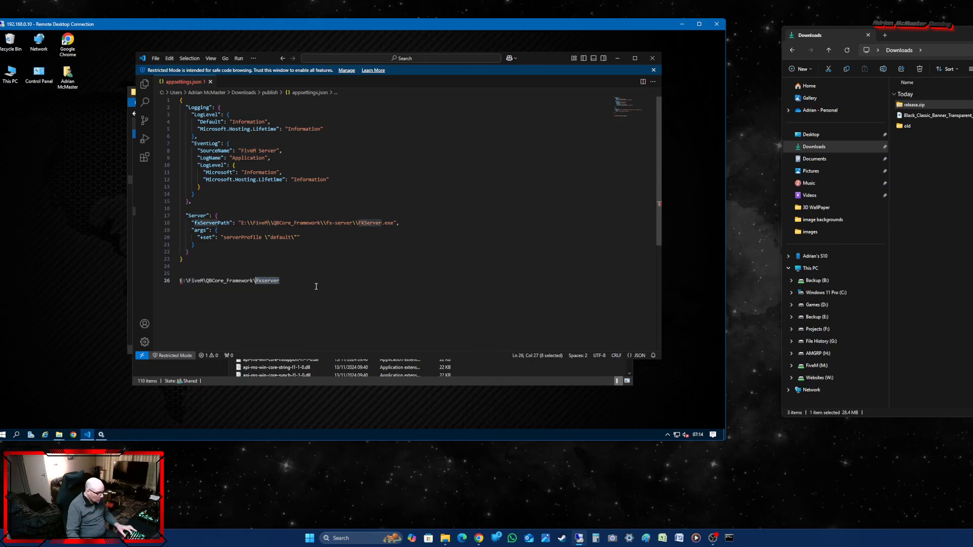
{"action": "left_click", "coordinate": [352, 224]}
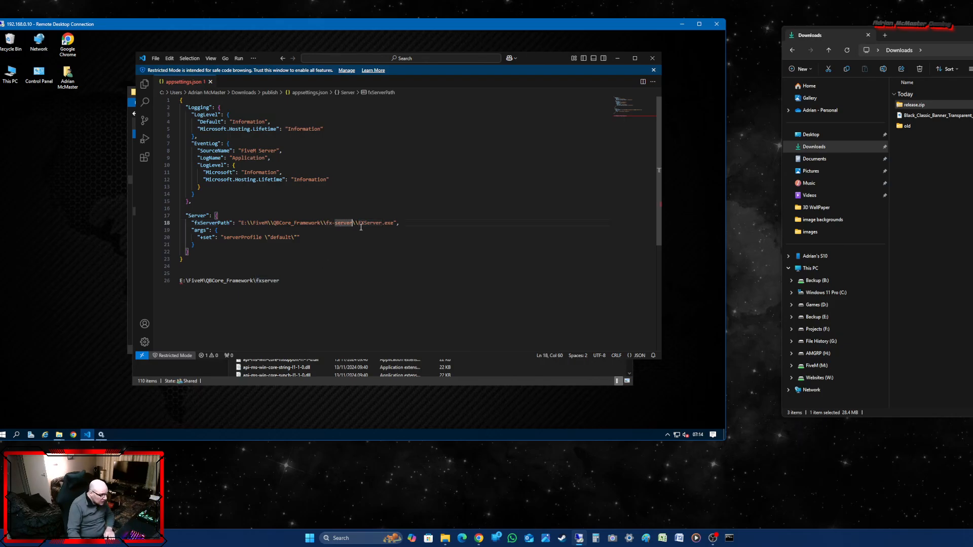
{"action": "left_click_drag", "start_coordinate": [354, 224], "coordinate": [328, 223]}
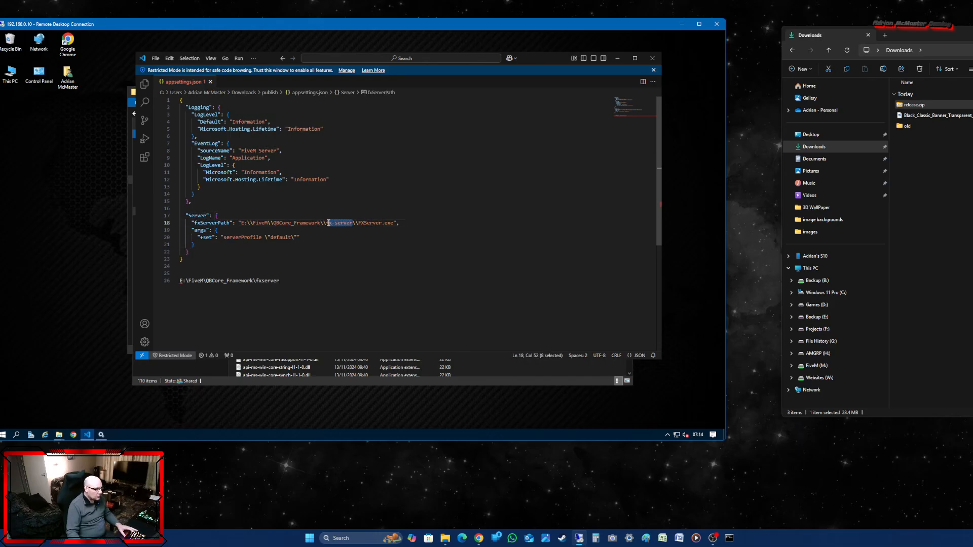
{"action": "key", "text": "ctrl+v"}
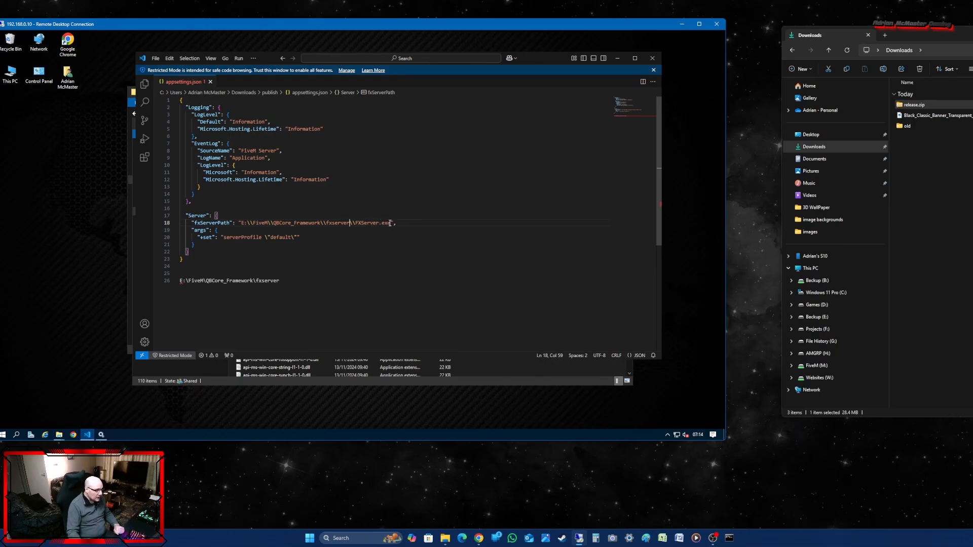
Delete the pasted reference path and the extra blank lines at the end of appsettings.json.
{"action": "left_click_drag", "start_coordinate": [296, 284], "coordinate": [168, 283]}
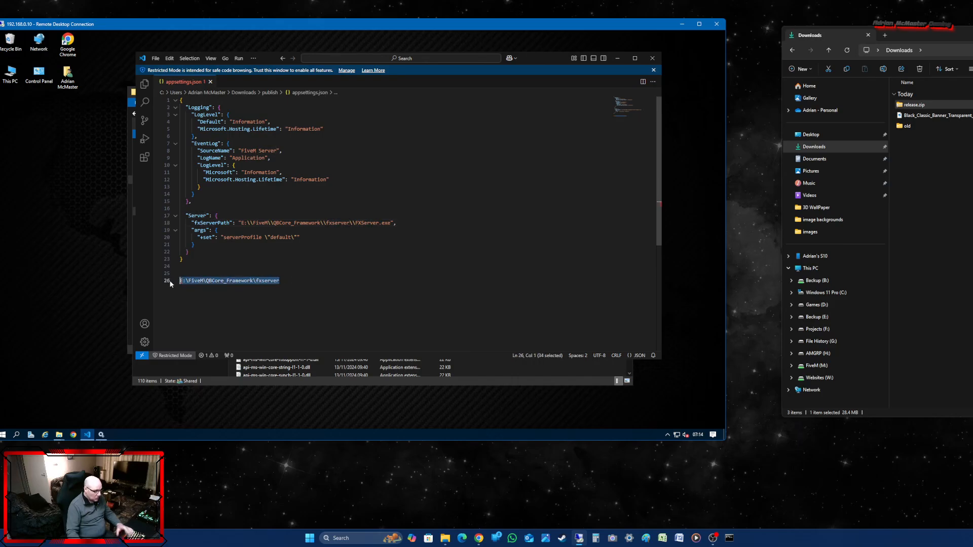
{"action": "key", "text": "BackSpace"}
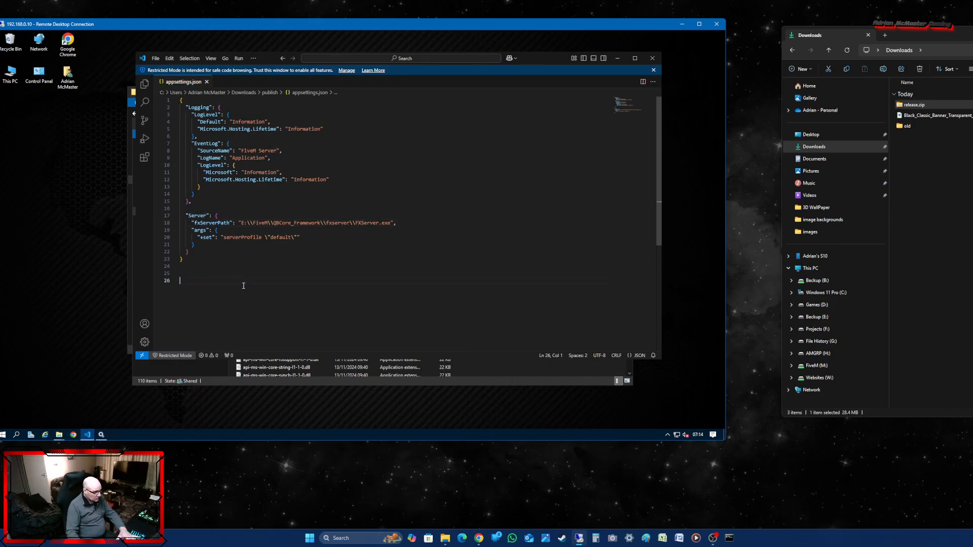
{"action": "key", "text": "BackSpace"}
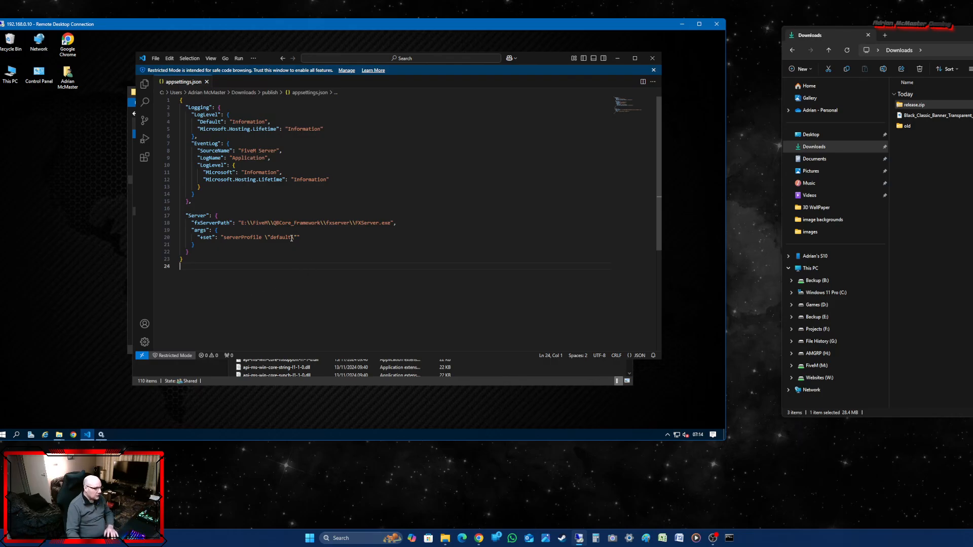
Set the serverProfile name in the args section of appsettings.json to AMGRP.
{"action": "left_click_drag", "start_coordinate": [292, 238], "coordinate": [270, 238]}
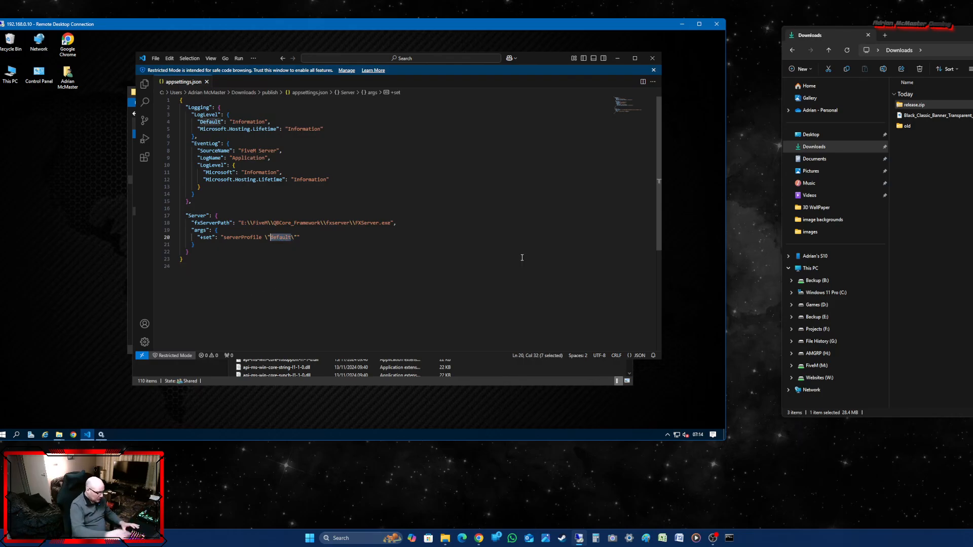
{"action": "type", "text": "AM"}
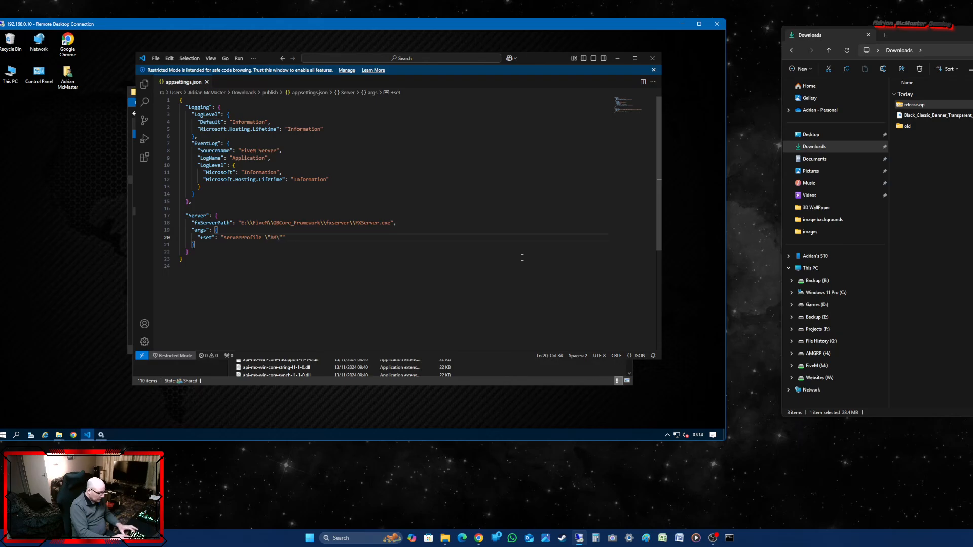
{"action": "type", "text": "GRP"}
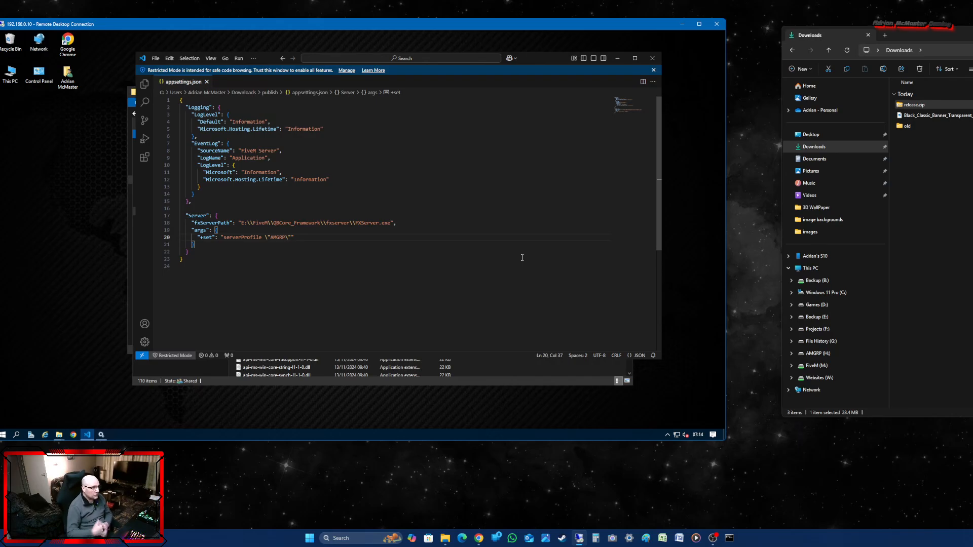
Close the code editor and the fxserver folder window, and return to the publish folder.
{"action": "left_click", "coordinate": [650, 59]}
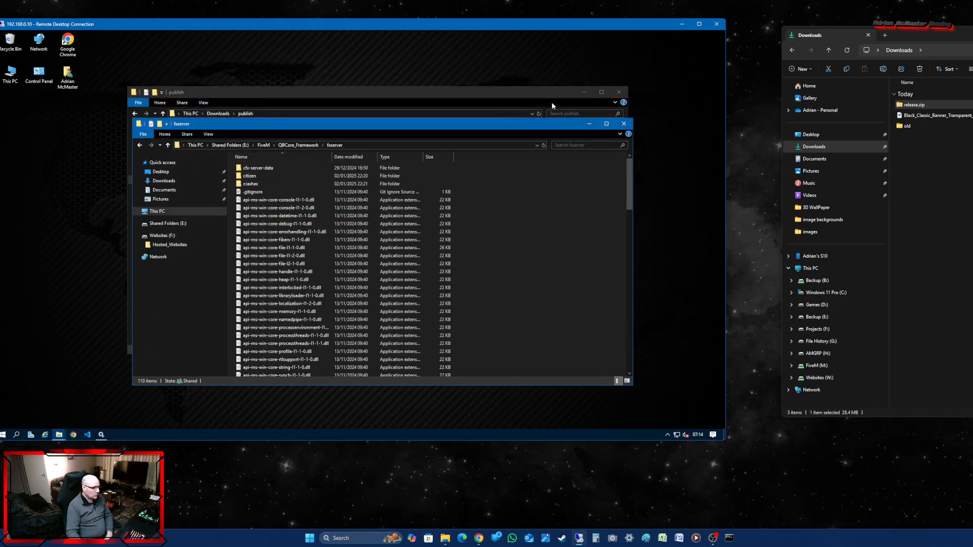
{"action": "mouse_move", "coordinate": [538, 94]}
{"action": "left_mouse_down"}
{"action": "mouse_move", "coordinate": [542, 78]}
{"action": "mouse_move", "coordinate": [531, 77]}
{"action": "left_mouse_up"}
{"action": "left_click", "coordinate": [619, 352]}
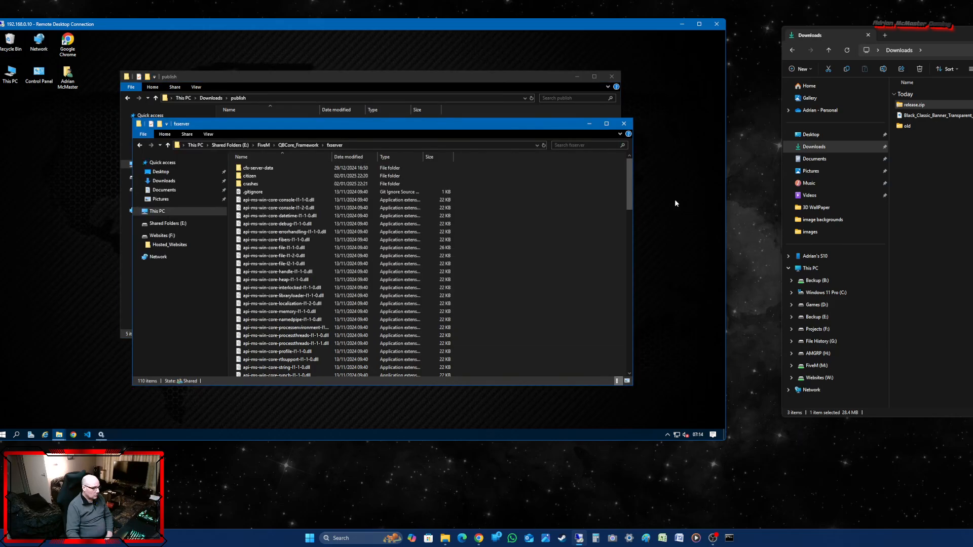
{"action": "left_click", "coordinate": [624, 124]}
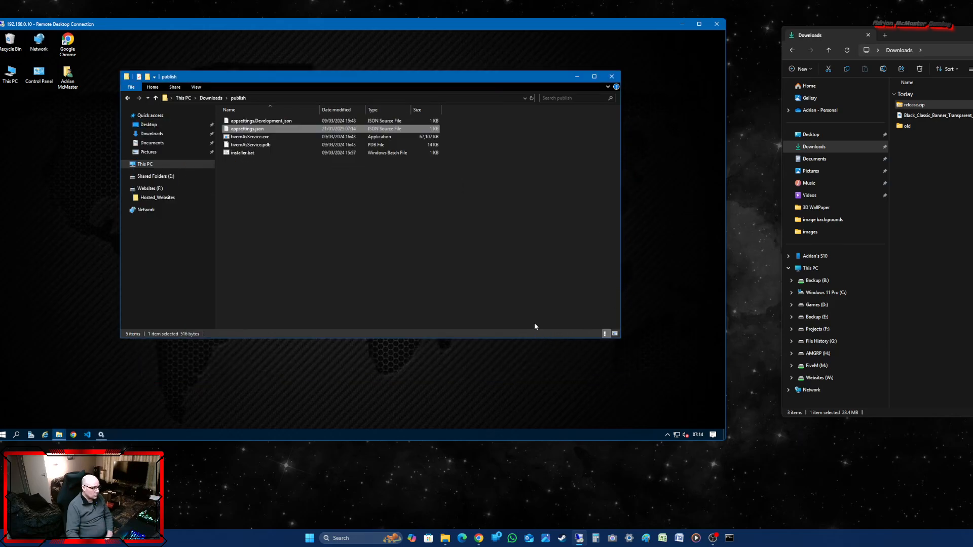
Launch fivemAsService.exe from the publish folder to test the server startup, and close its console window.
{"action": "left_click", "coordinate": [250, 137]}
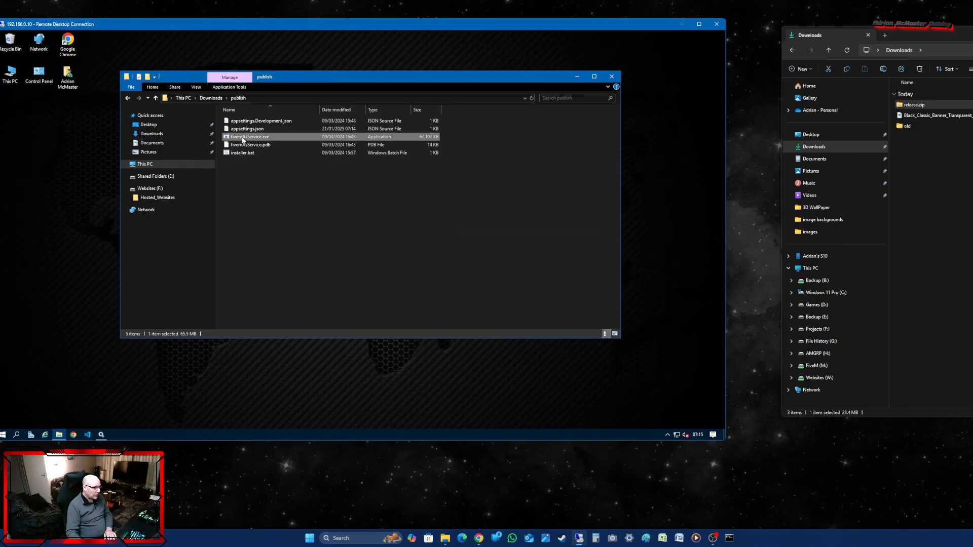
{"action": "right_click", "coordinate": [250, 139]}
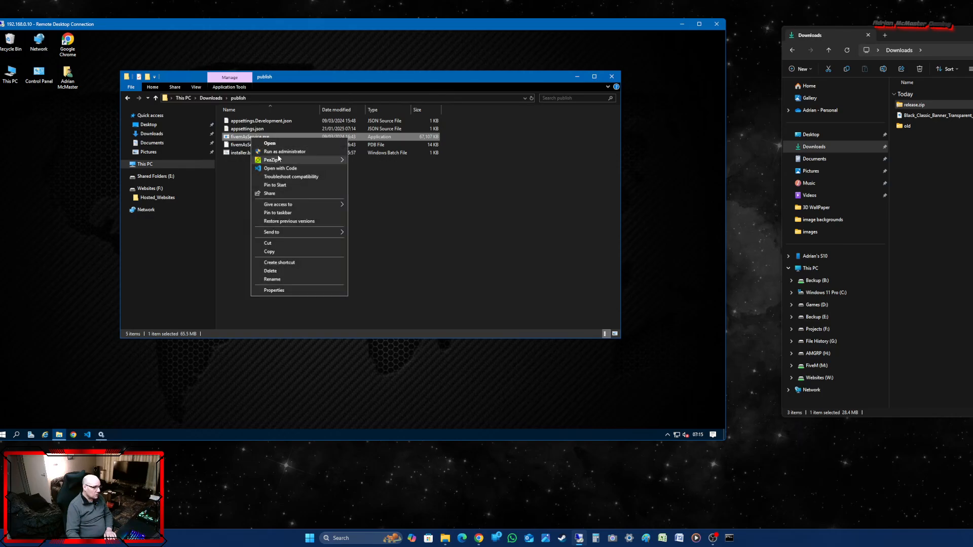
{"action": "left_click", "coordinate": [270, 144]}
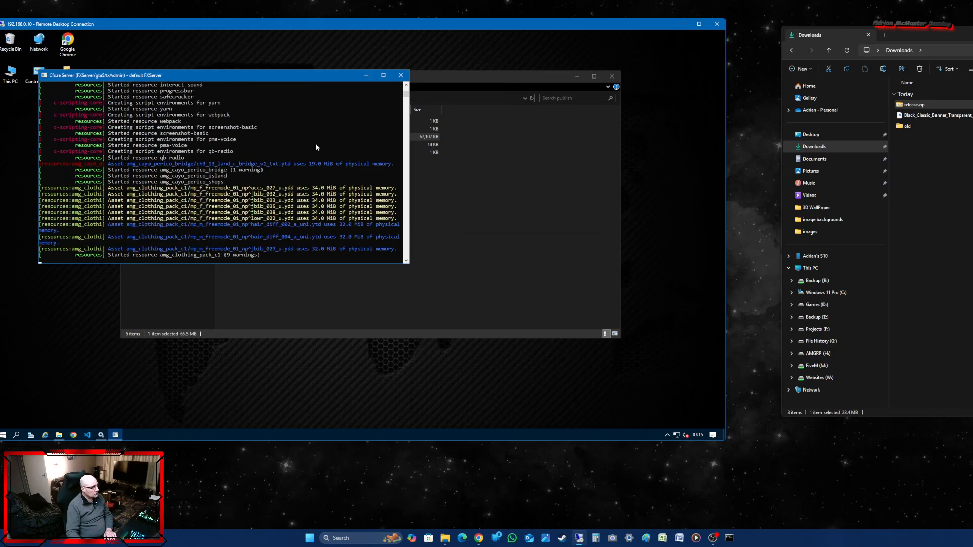
{"action": "left_click", "coordinate": [401, 76]}
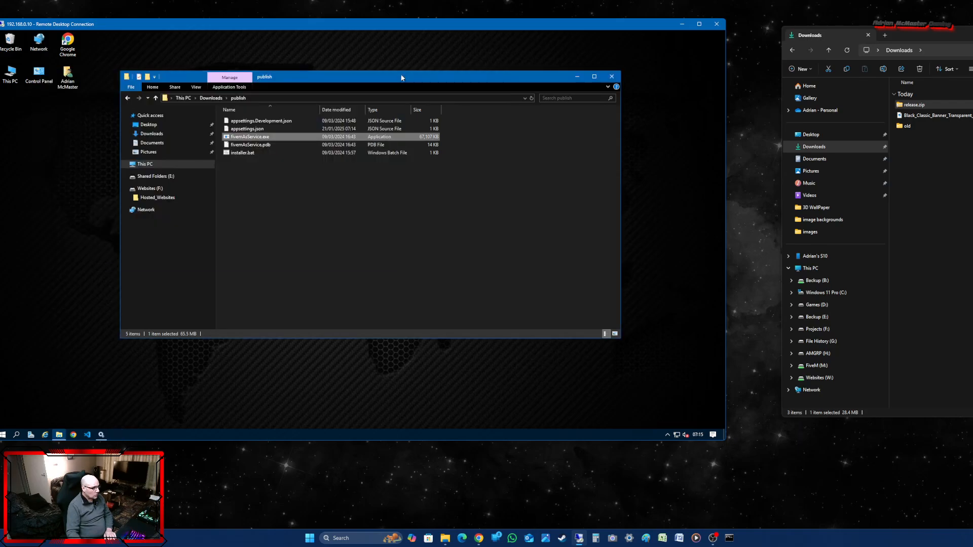
Check the running background processes in Task Manager for leftover server processes, and close it.
{"action": "right_click", "coordinate": [293, 431]}
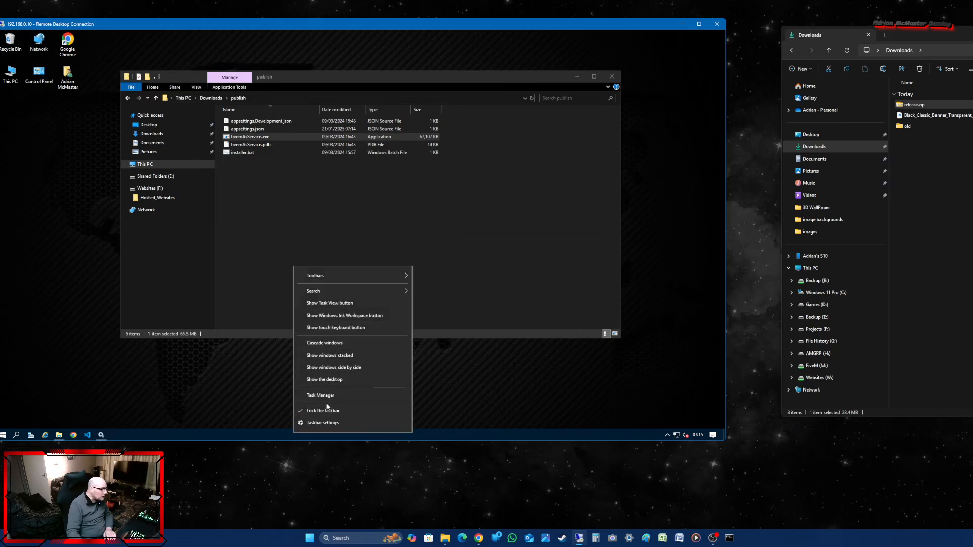
{"action": "left_click", "coordinate": [324, 395]}
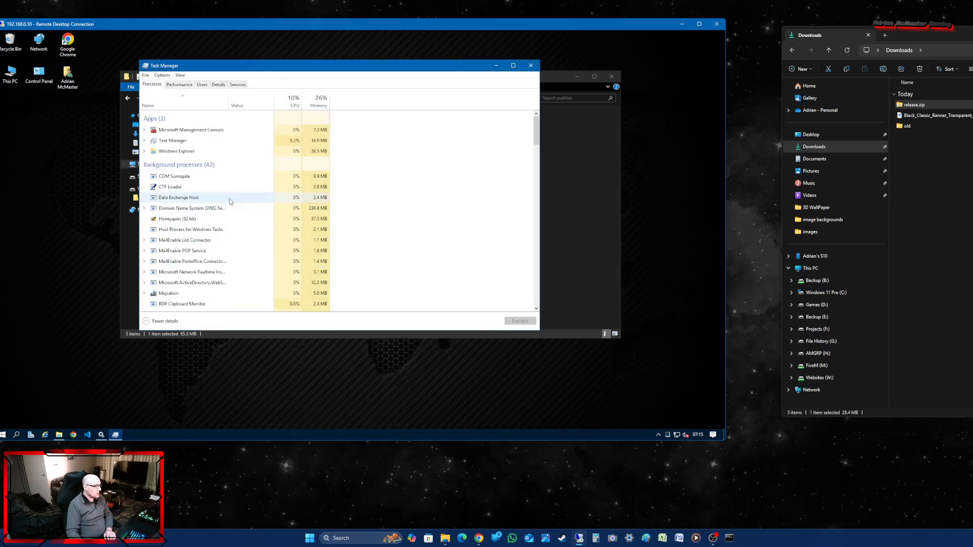
{"action": "scroll", "coordinate": [238, 217], "scroll_direction": "down", "scroll_amount": 10}
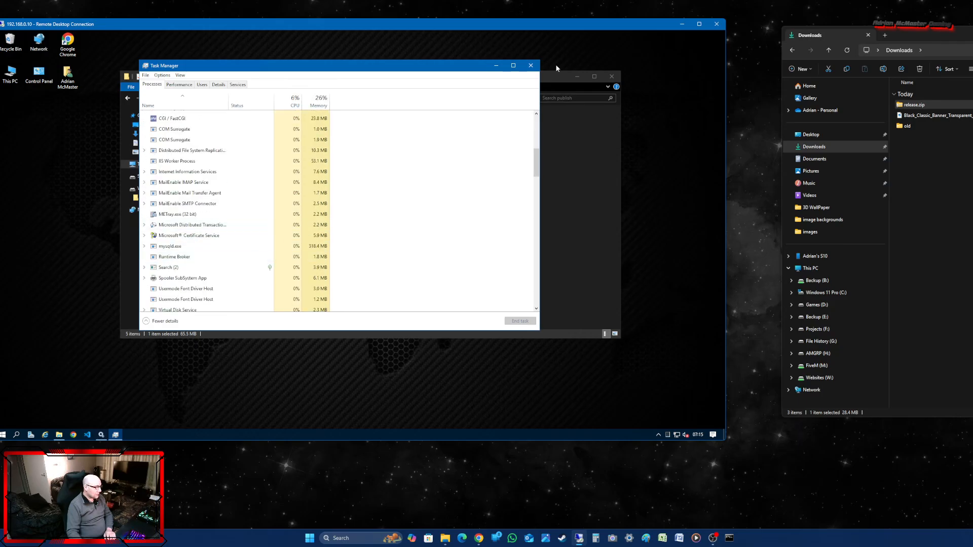
{"action": "left_click", "coordinate": [531, 65]}
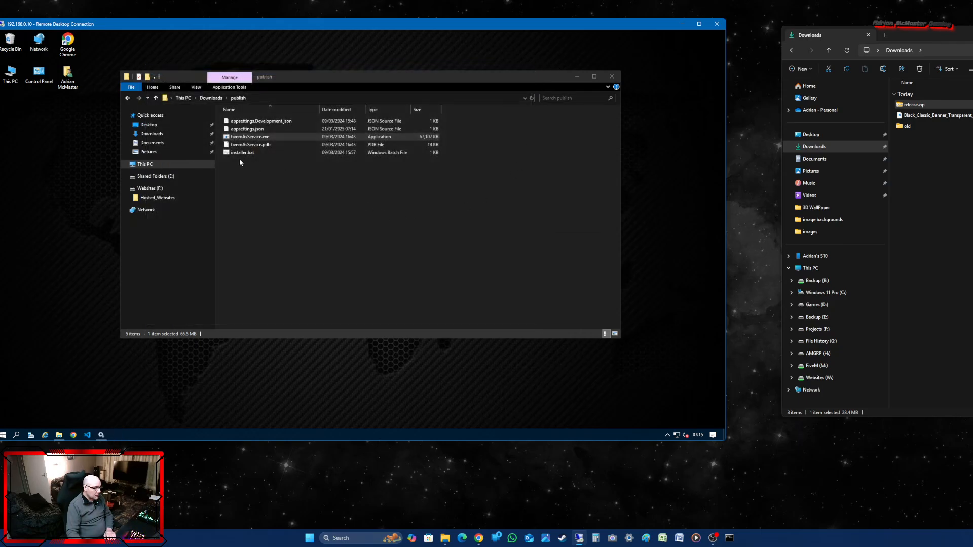
Run installer.bat as administrator, allow it to make changes, and close the console and publish folder when it completes.
{"action": "right_click", "coordinate": [245, 153]}
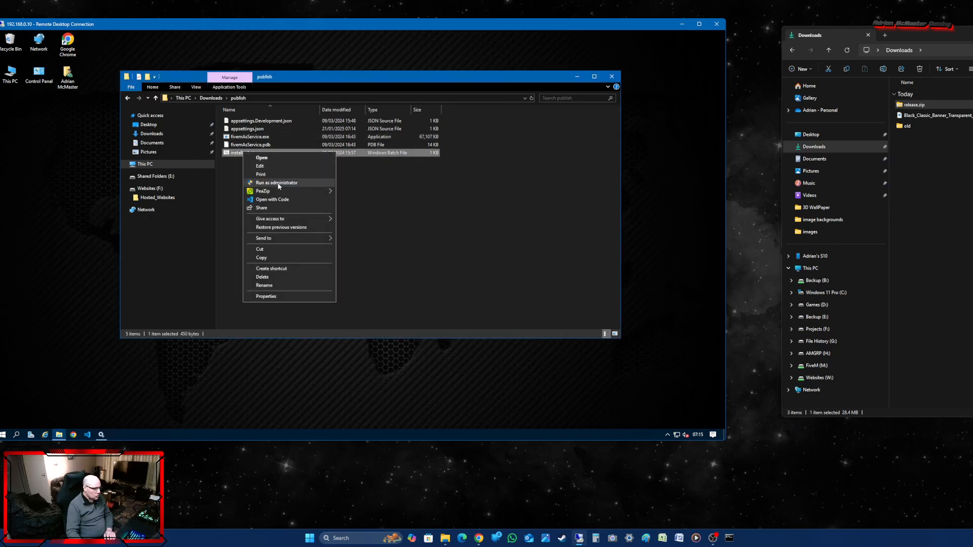
{"action": "left_click", "coordinate": [278, 183]}
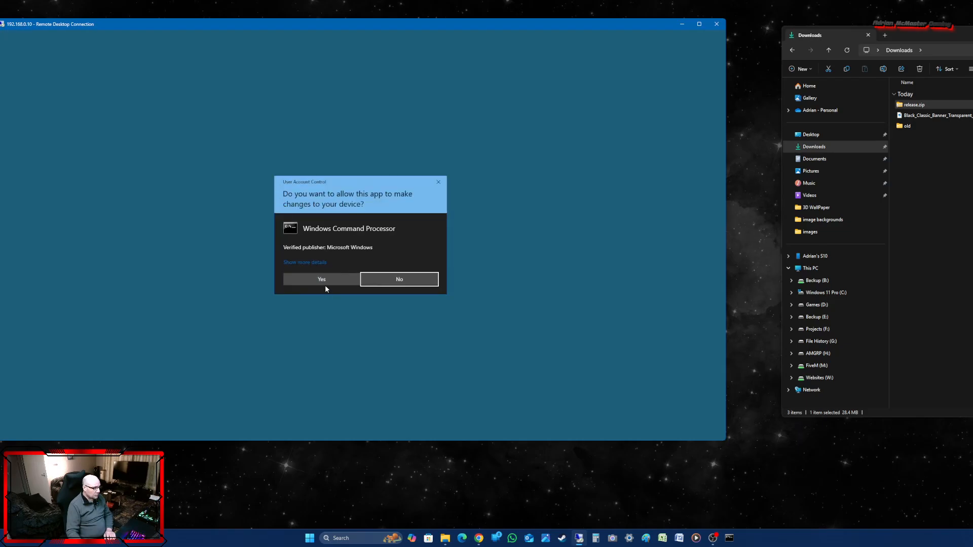
{"action": "left_click", "coordinate": [325, 284]}
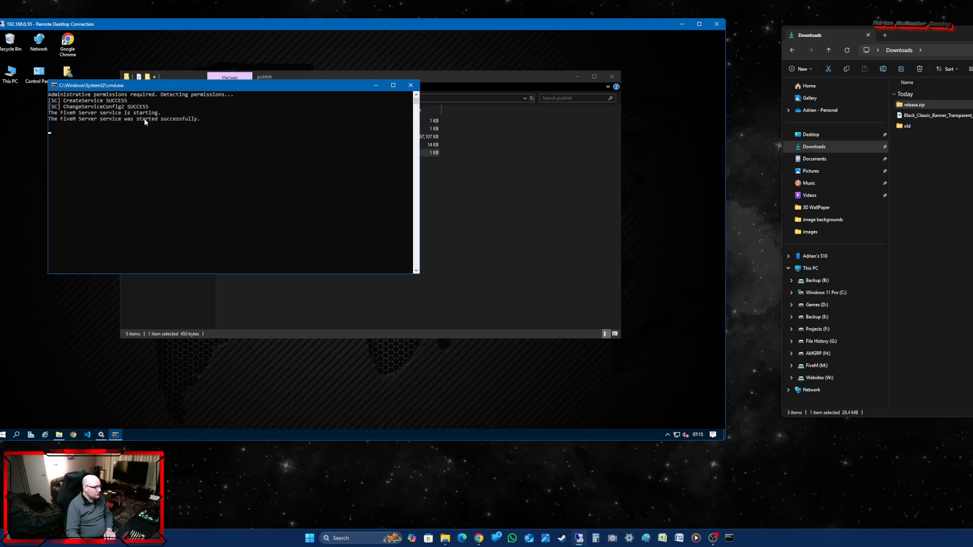
{"action": "left_click", "coordinate": [414, 86]}
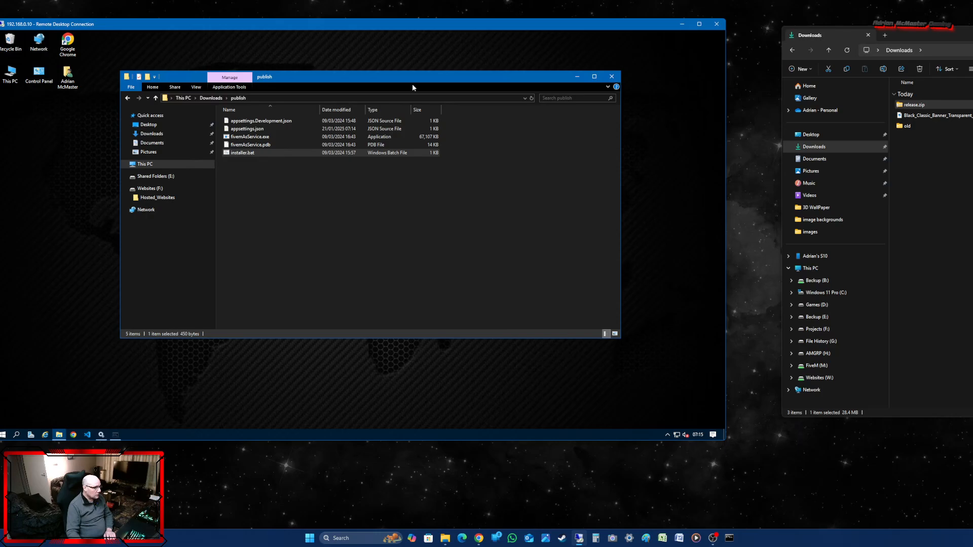
{"action": "left_click", "coordinate": [612, 78]}
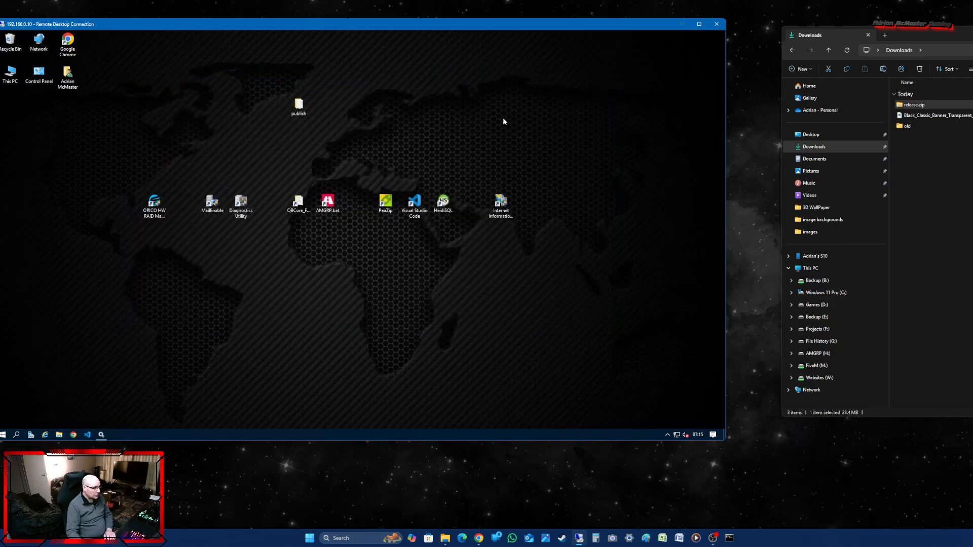
Browse Control Panel's Administrative Tools under System and Security to locate the Services shortcut, and close both windows.
{"action": "left_click", "coordinate": [3, 436]}
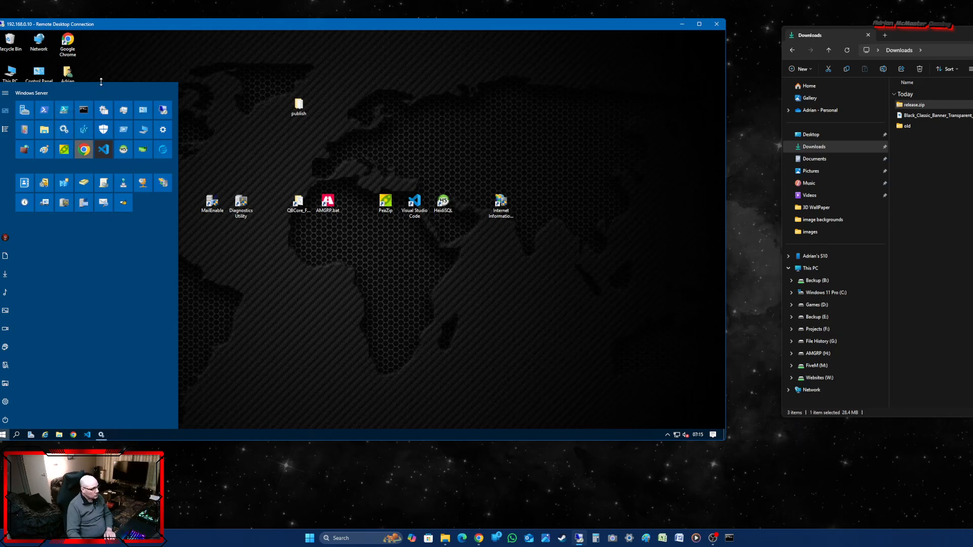
{"action": "left_click_drag", "start_coordinate": [70, 84], "coordinate": [66, 248]}
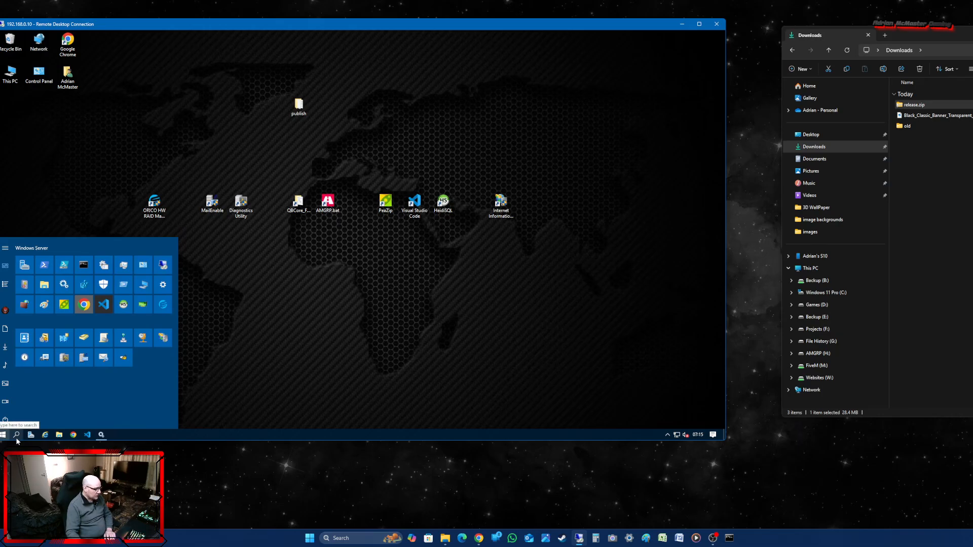
{"action": "double_click", "coordinate": [41, 80]}
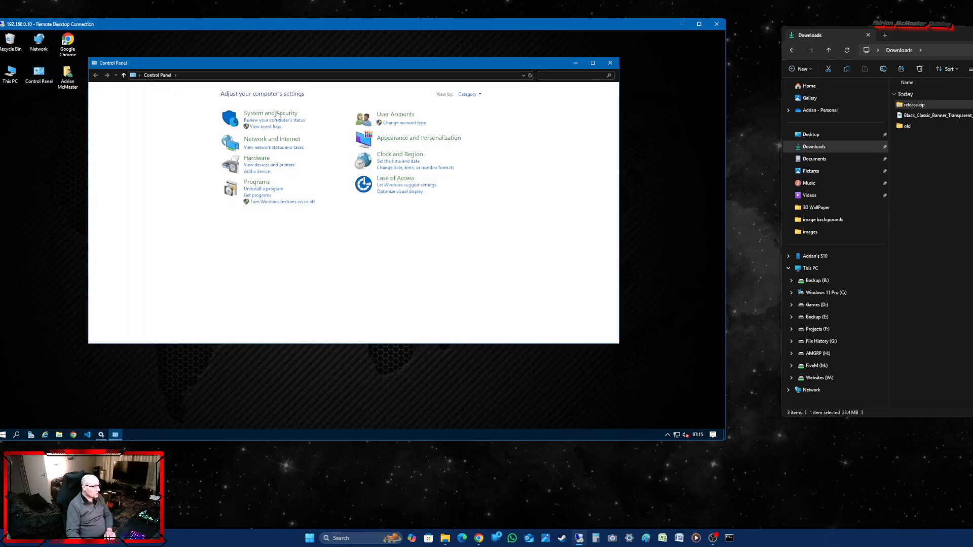
{"action": "left_click", "coordinate": [278, 115]}
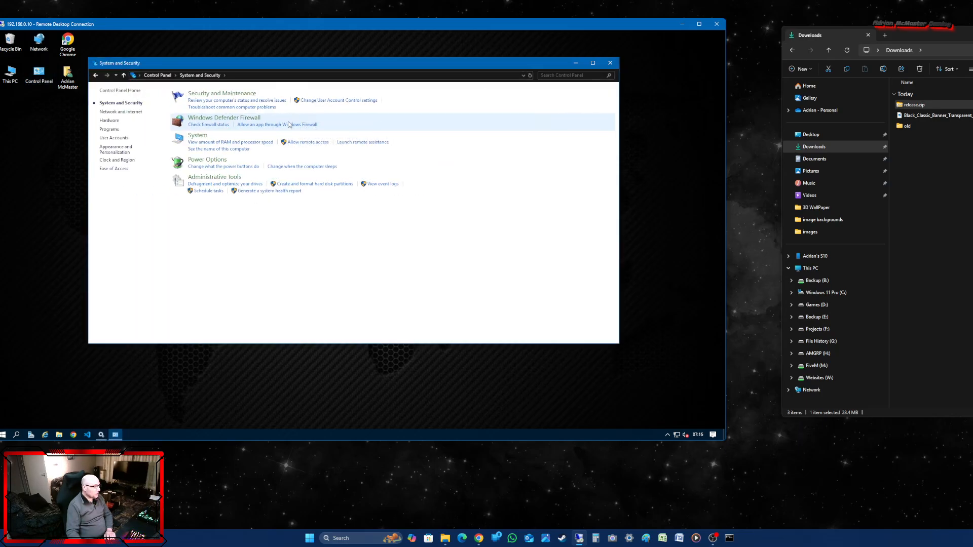
{"action": "left_click", "coordinate": [95, 76]}
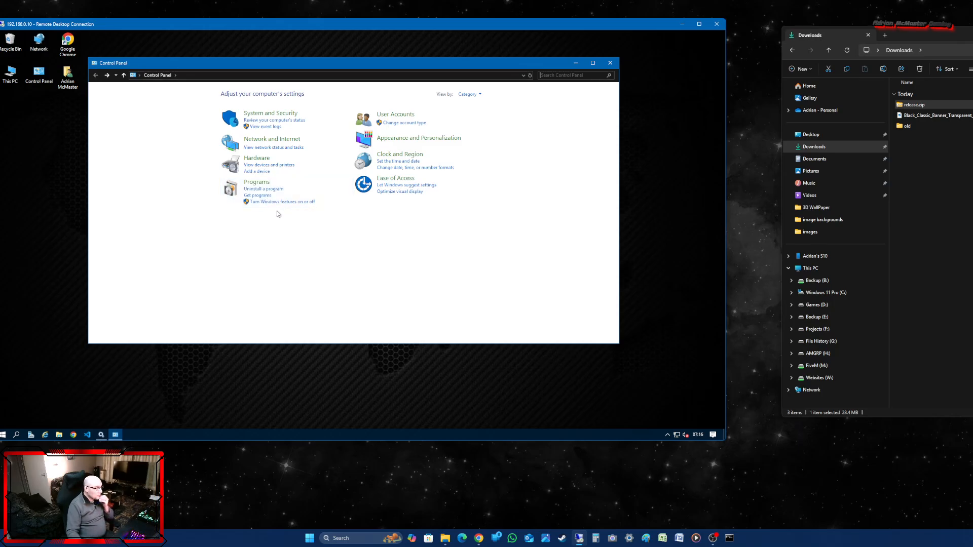
{"action": "left_click", "coordinate": [276, 114]}
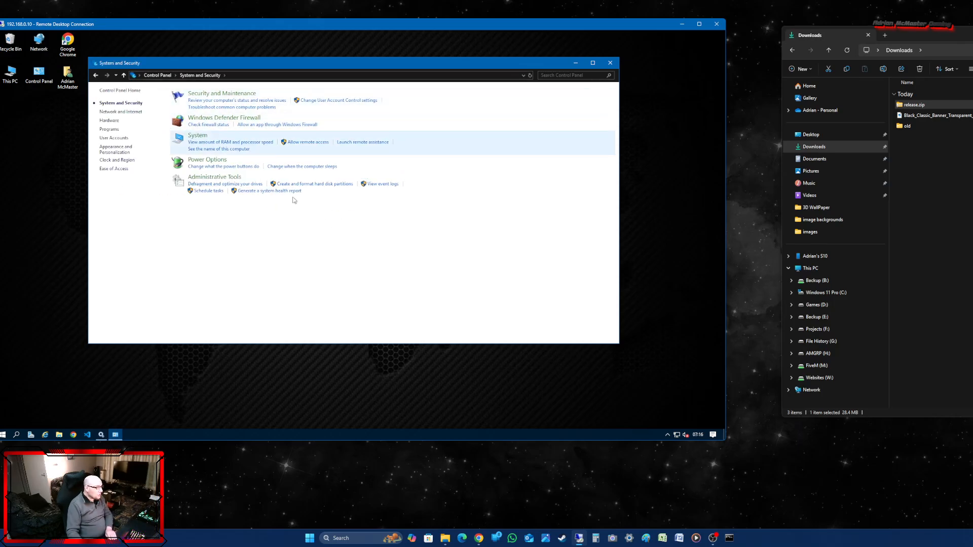
{"action": "left_click", "coordinate": [214, 178]}
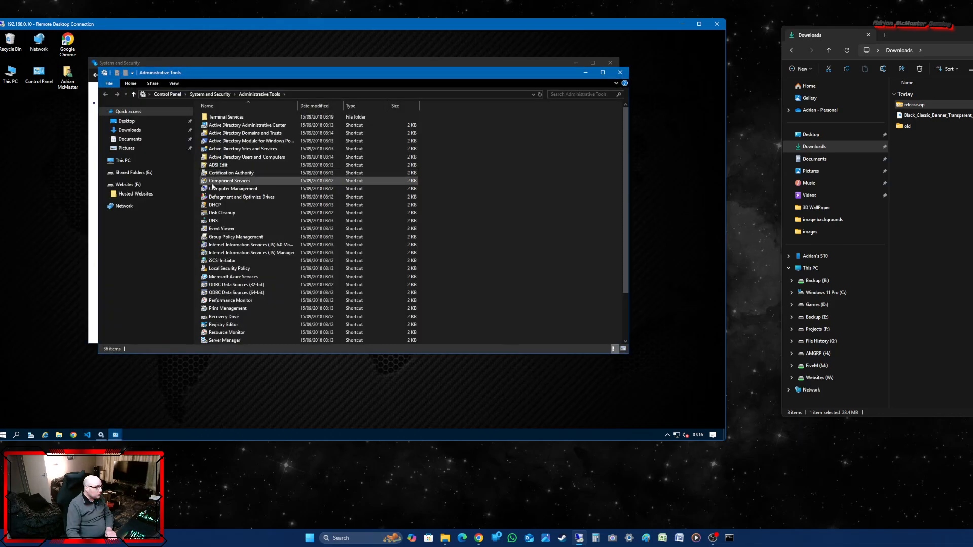
{"action": "scroll", "coordinate": [230, 263], "scroll_direction": "down", "scroll_amount": 2}
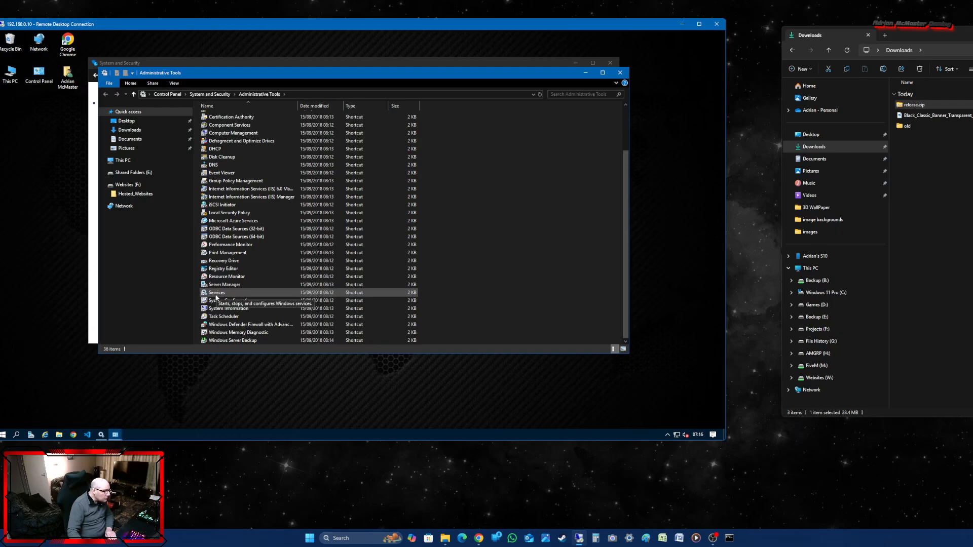
{"action": "left_click", "coordinate": [621, 73]}
{"action": "left_click", "coordinate": [610, 63]}
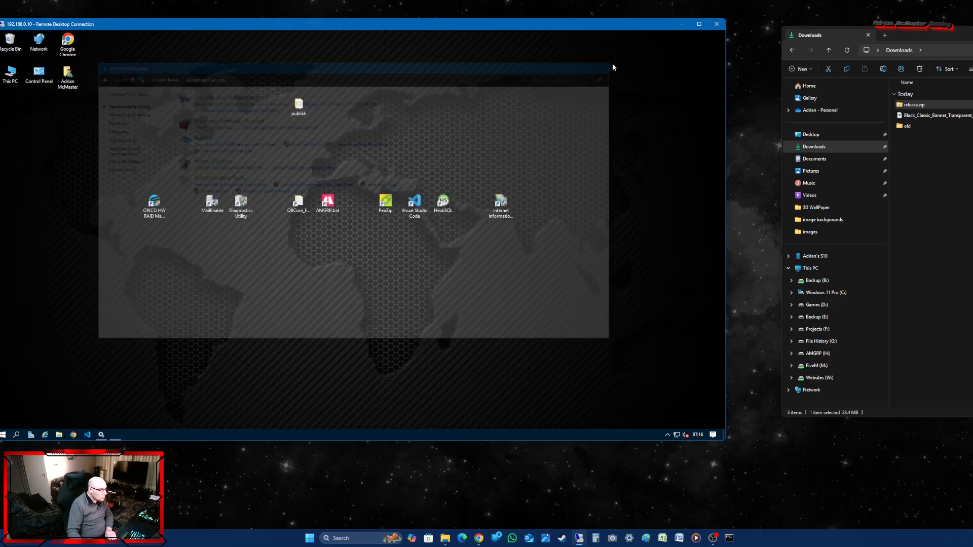
Search the remote server for Services, check the FiveM Server entry in the service list, and close the console.
{"action": "left_click", "coordinate": [2, 435]}
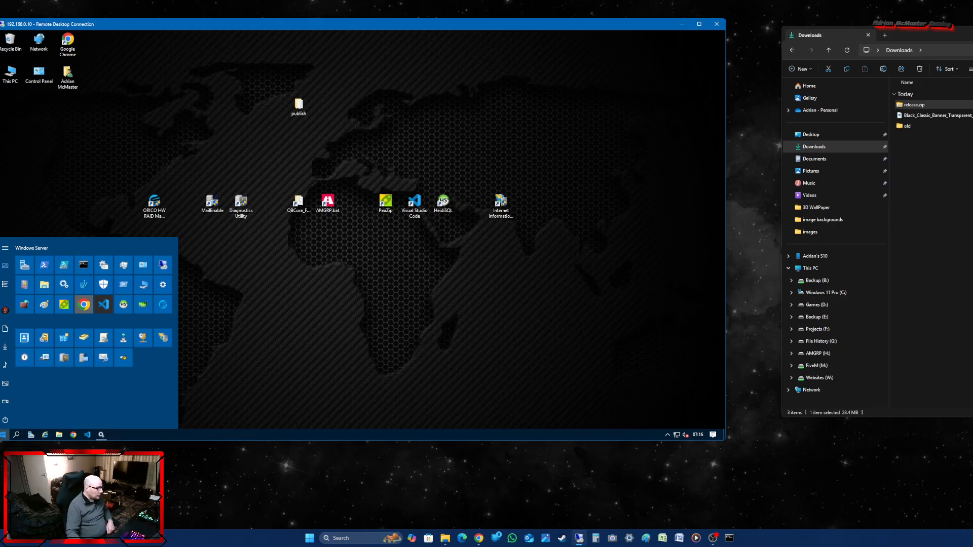
{"action": "left_click", "coordinate": [14, 437]}
{"action": "type", "text": "ser"}
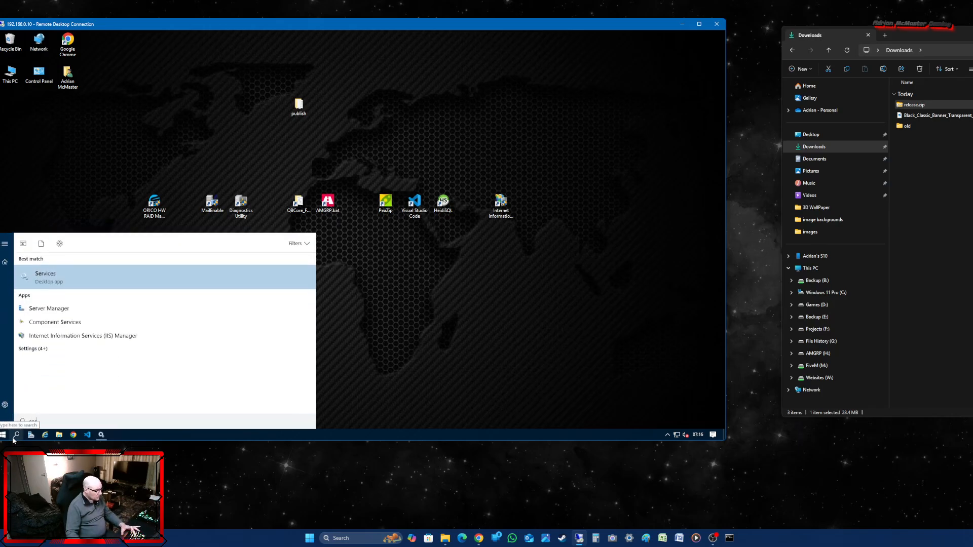
{"action": "left_click", "coordinate": [49, 280]}
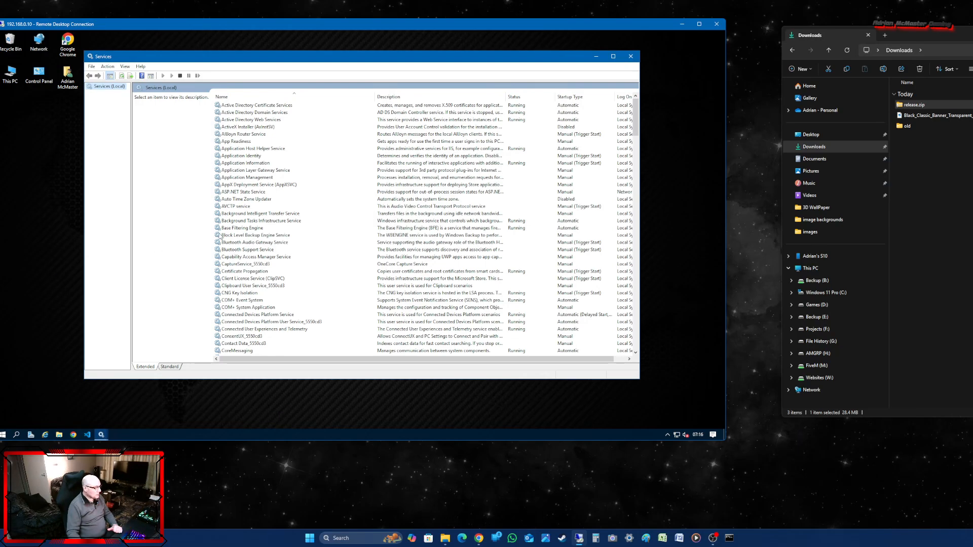
{"action": "scroll", "coordinate": [235, 217], "scroll_direction": "down", "scroll_amount": 9}
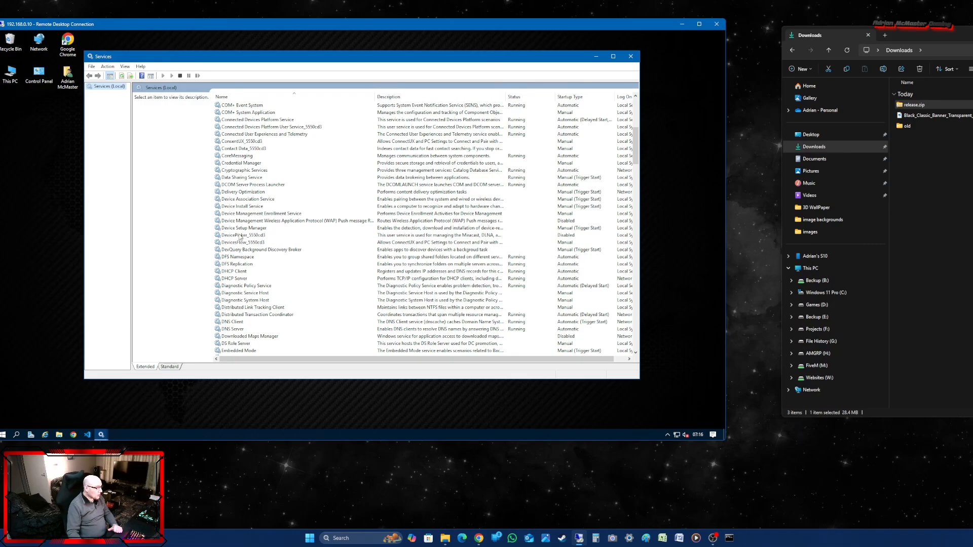
{"action": "scroll", "coordinate": [240, 236], "scroll_direction": "down", "scroll_amount": 5}
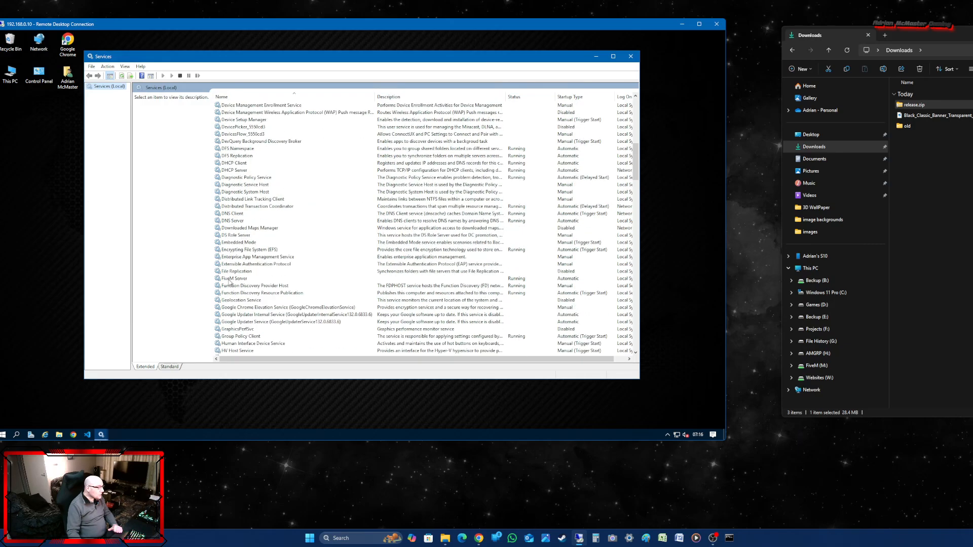
{"action": "left_click", "coordinate": [229, 280]}
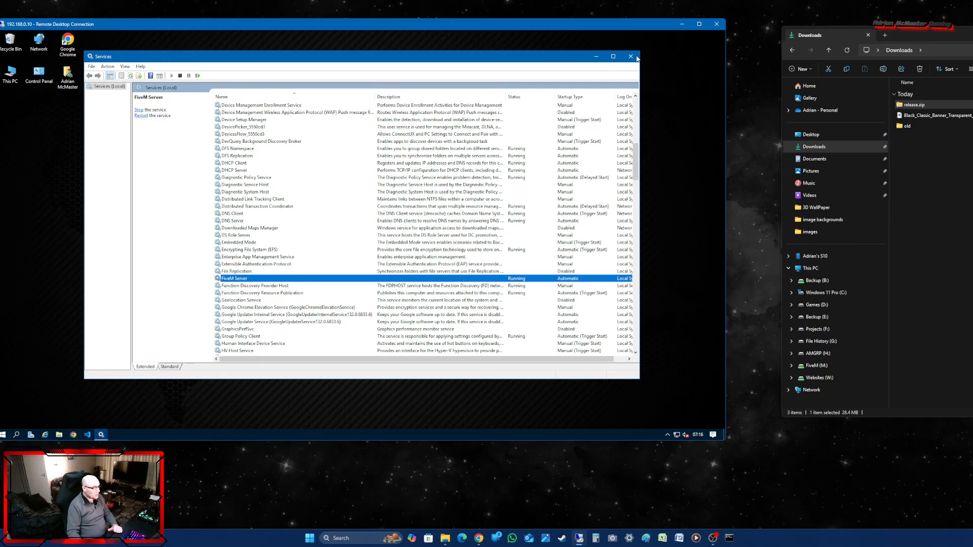
{"action": "left_click", "coordinate": [633, 57]}
Move the remote desktop window aside and open the 192.168.0.10 page from the FiveM bookmarks in Chrome.
{"action": "left_click_drag", "start_coordinate": [463, 21], "coordinate": [340, 34]}
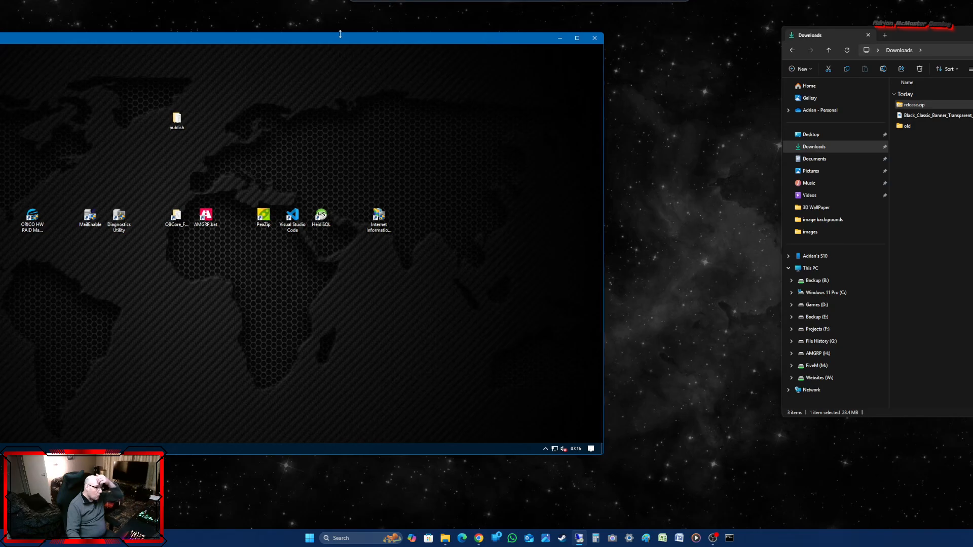
{"action": "left_click_drag", "start_coordinate": [66, 40], "coordinate": [36, 70]}
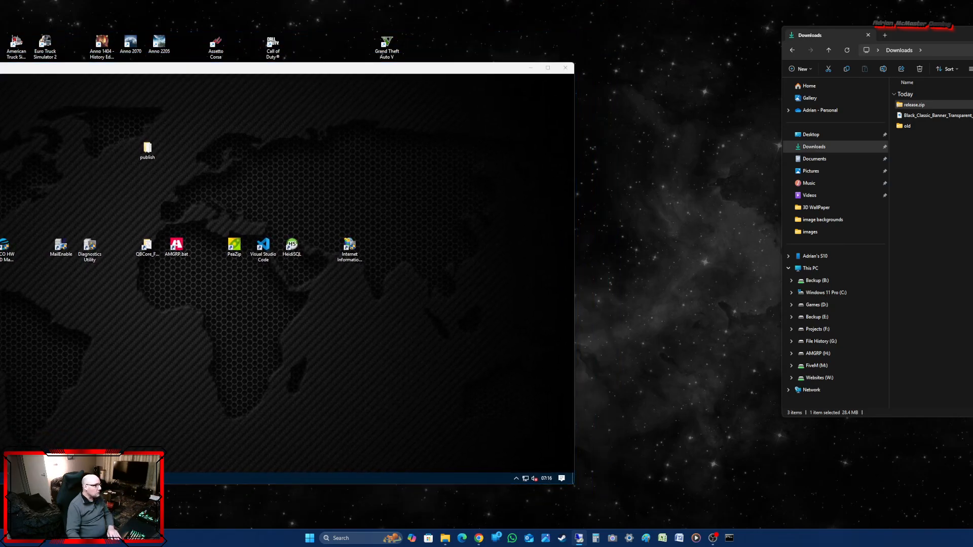
{"action": "left_click", "coordinate": [479, 537]}
{"action": "left_click", "coordinate": [760, 82]}
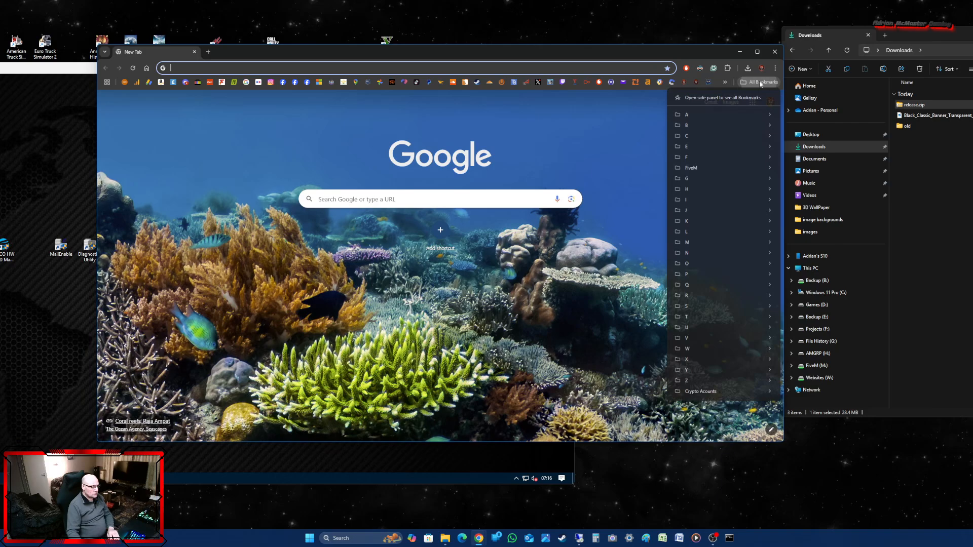
{"action": "mouse_move", "coordinate": [719, 168]}
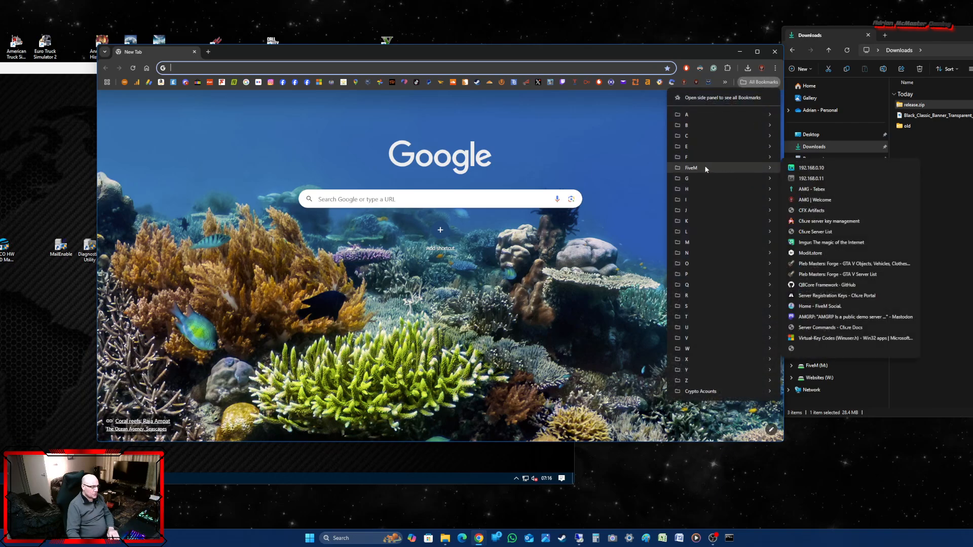
{"action": "left_click", "coordinate": [815, 169]}
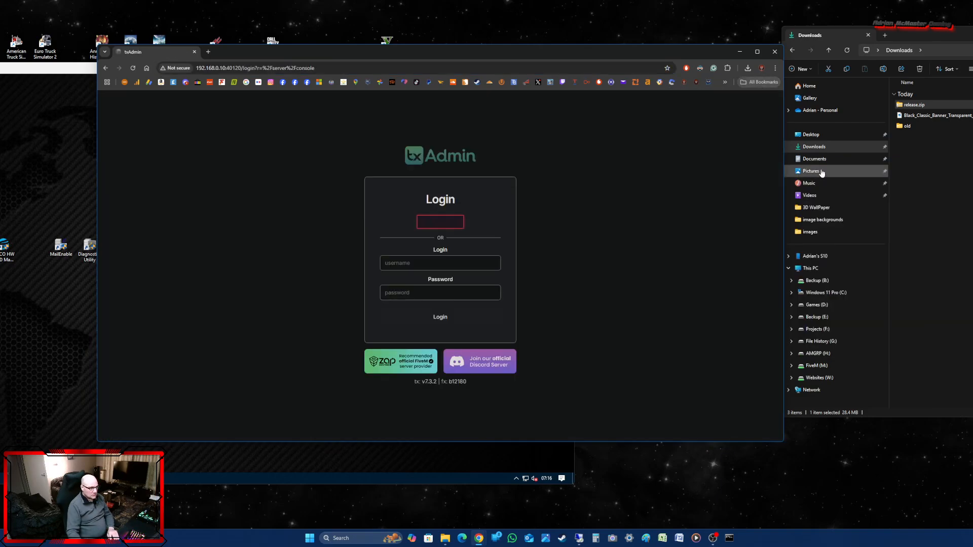
Sign in to txAdmin by authorizing it with the Cfx.re account, and view the server's live console.
{"action": "left_click", "coordinate": [436, 224]}
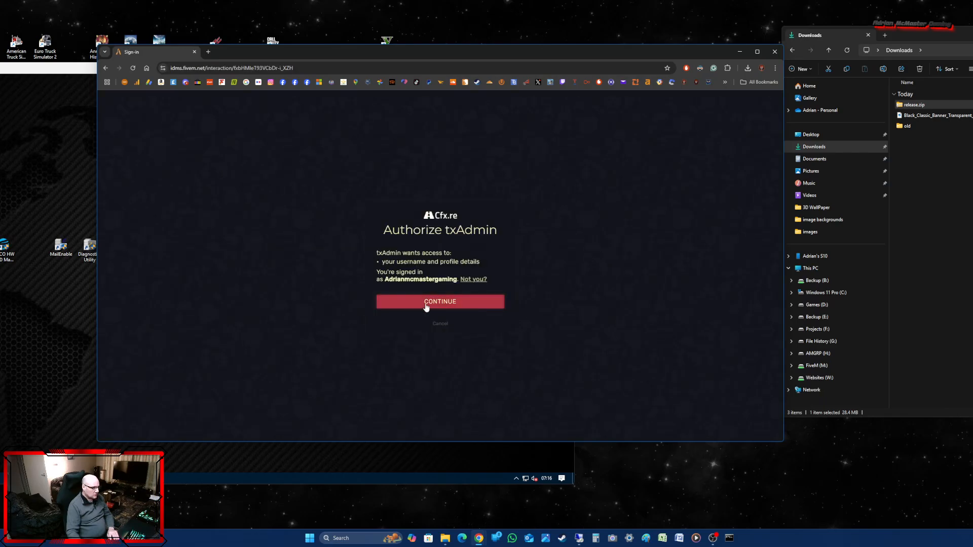
{"action": "left_click", "coordinate": [426, 302]}
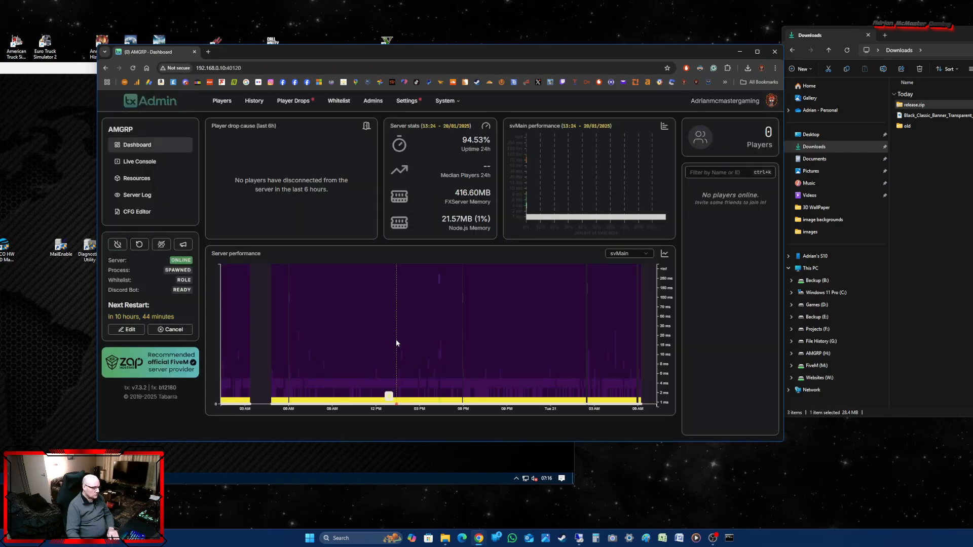
{"action": "left_click", "coordinate": [138, 163]}
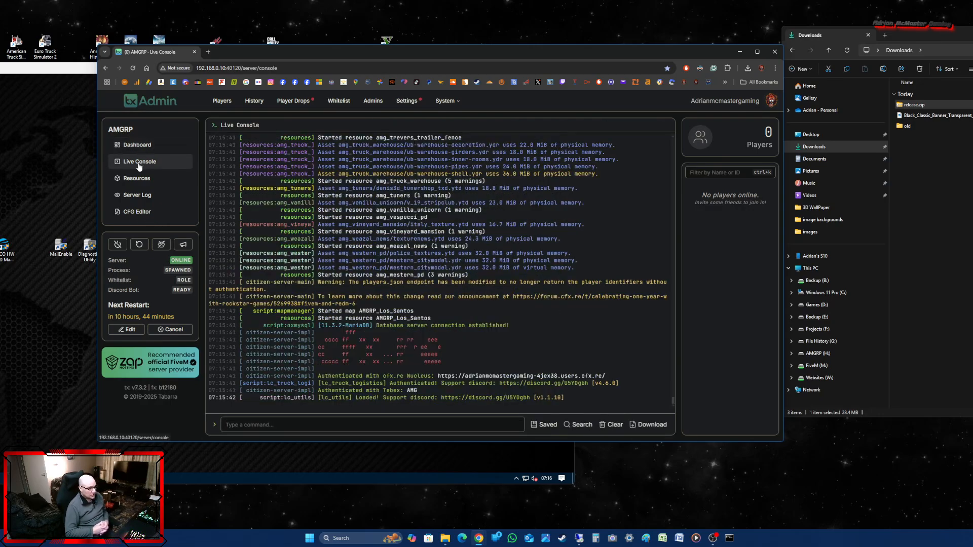
Move the browser aside, reopen Services on the remote server, and stop the FiveM Server service.
{"action": "left_click_drag", "start_coordinate": [335, 48], "coordinate": [763, 51]}
{"action": "left_click", "coordinate": [0, 479]}
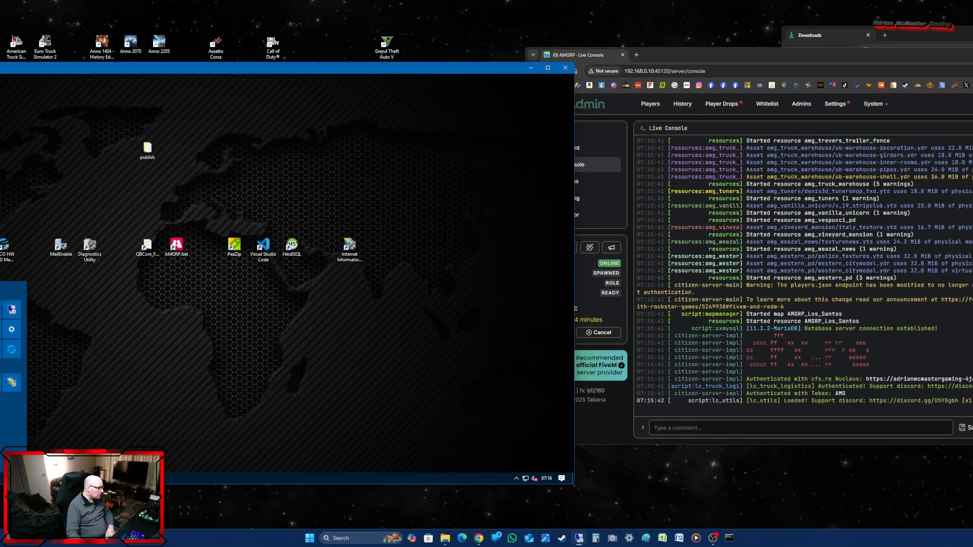
{"action": "left_click", "coordinate": [0, 349]}
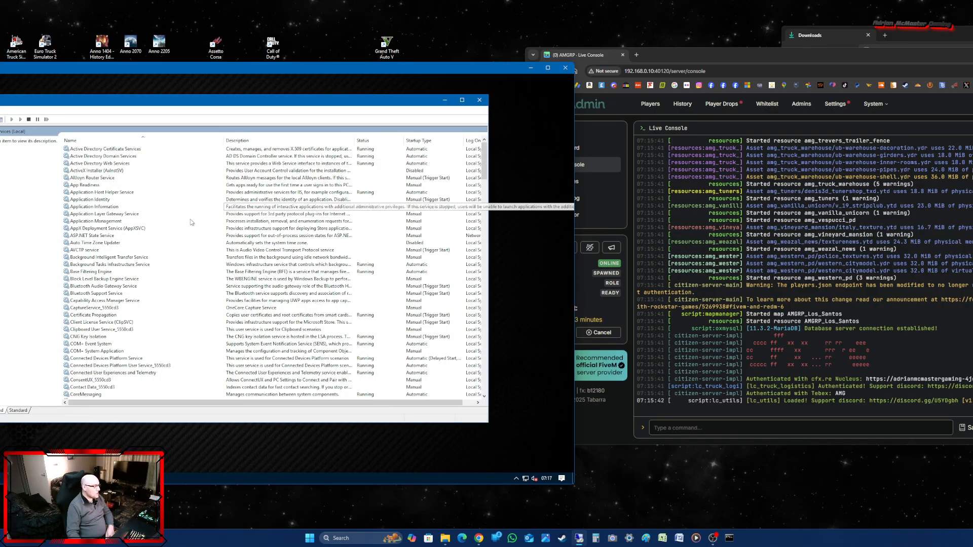
{"action": "scroll", "coordinate": [97, 311], "scroll_direction": "down", "scroll_amount": 4}
{"action": "scroll", "coordinate": [98, 311], "scroll_direction": "down", "scroll_amount": 3}
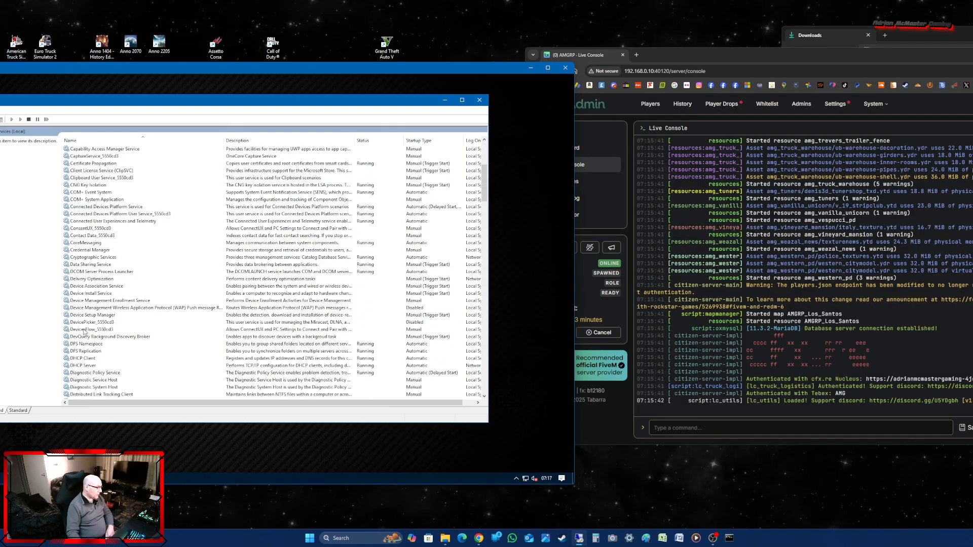
{"action": "scroll", "coordinate": [85, 331], "scroll_direction": "down", "scroll_amount": 7}
{"action": "left_click", "coordinate": [88, 324]}
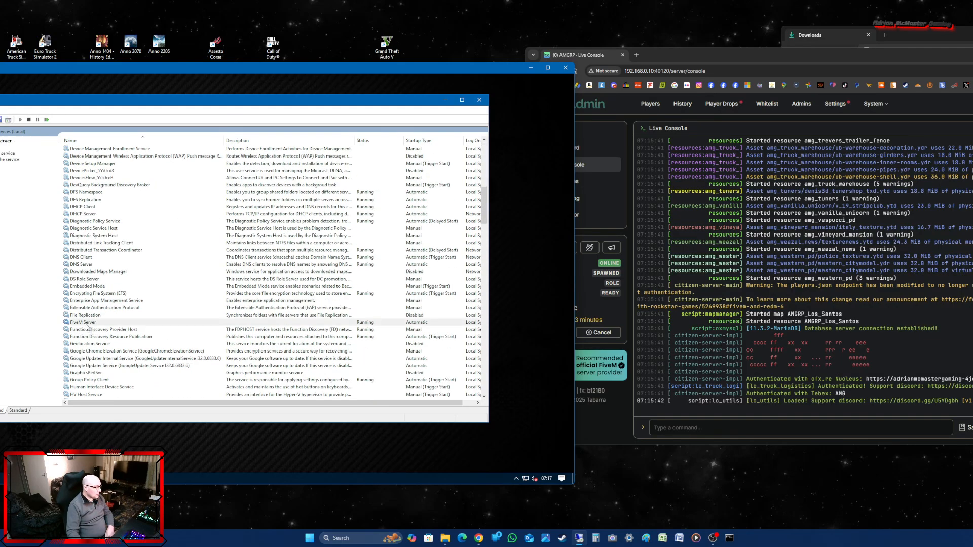
{"action": "right_click", "coordinate": [416, 323]}
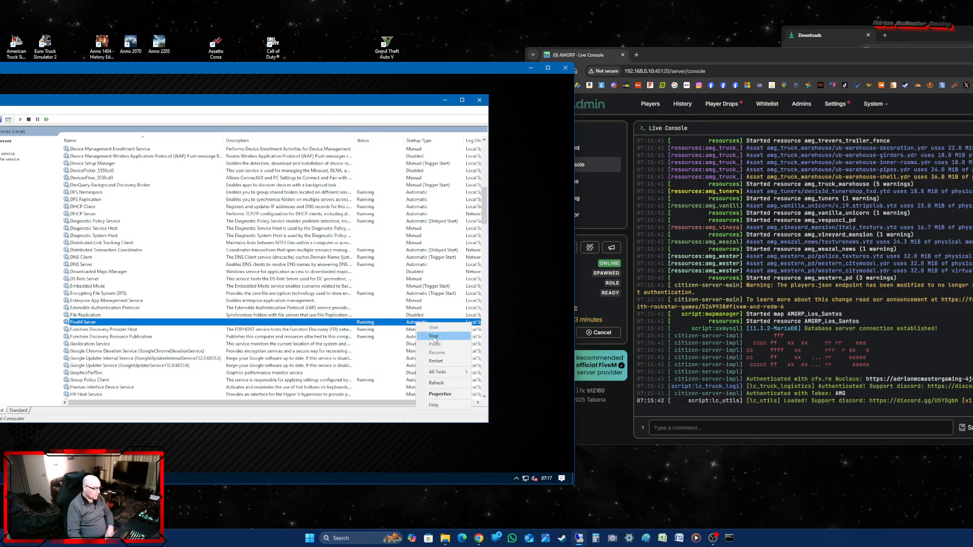
{"action": "left_click", "coordinate": [434, 337]}
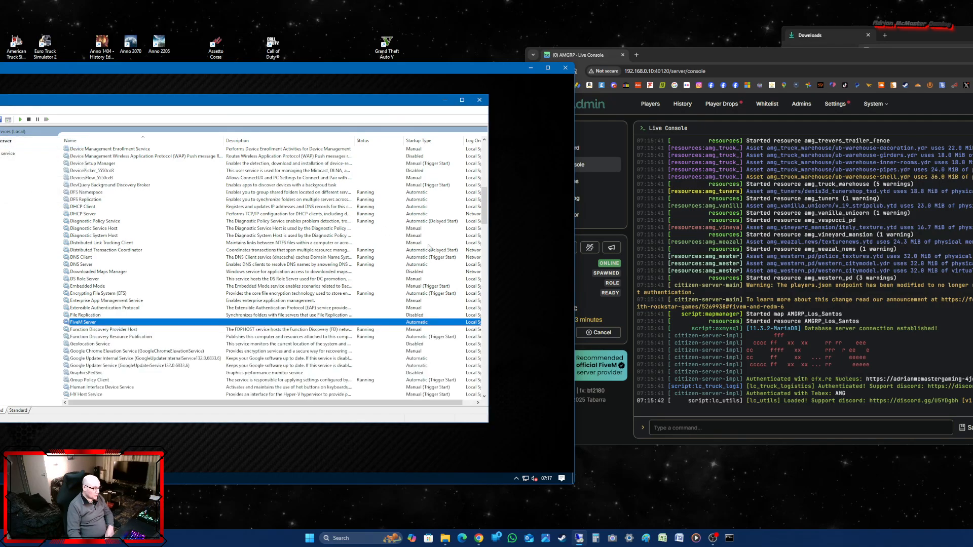
Bring the browser back over, reload txAdmin, and reopen the 192.168.0.10 bookmark to check whether the stopped server responds.
{"action": "left_click_drag", "start_coordinate": [790, 53], "coordinate": [421, 64]}
{"action": "left_click", "coordinate": [169, 76]}
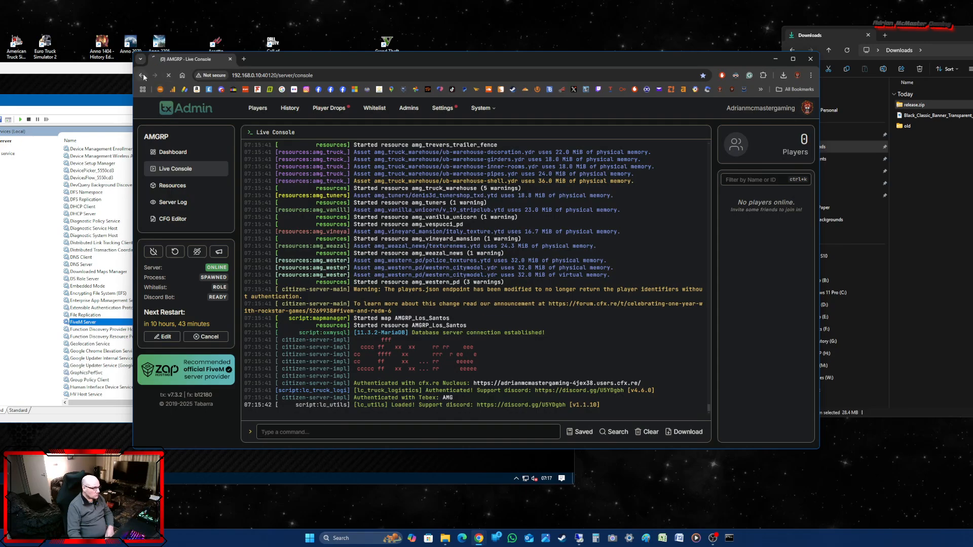
{"action": "left_click", "coordinate": [142, 76]}
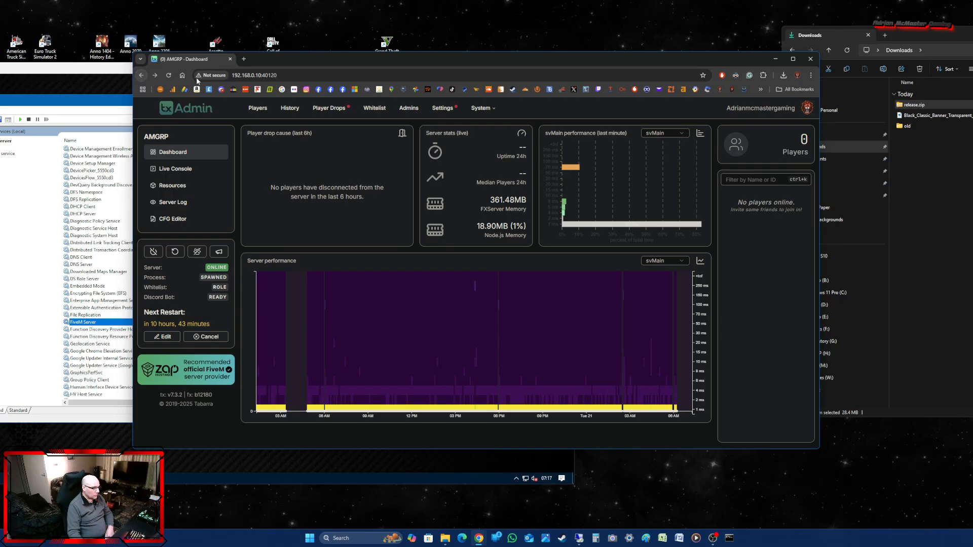
{"action": "left_click", "coordinate": [795, 89]}
{"action": "mouse_move", "coordinate": [741, 175]}
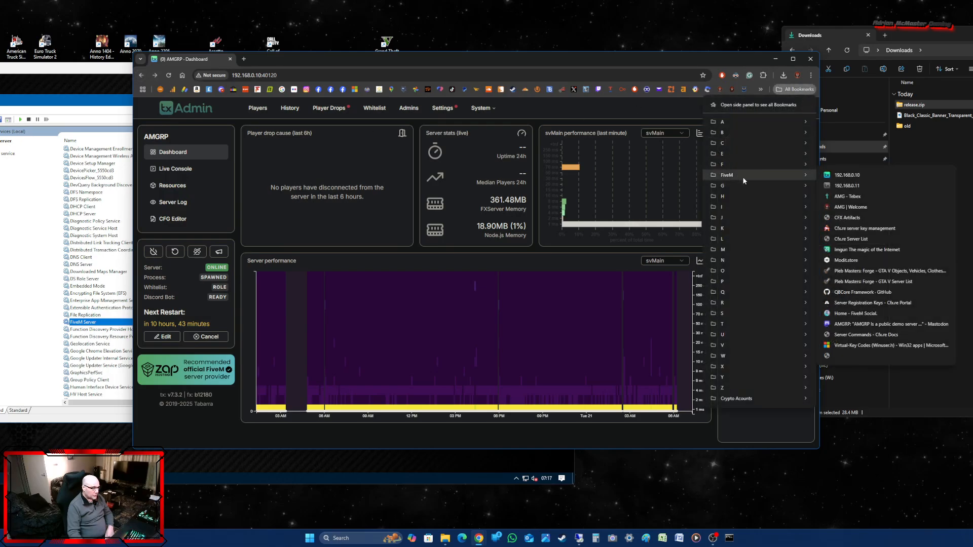
{"action": "left_click", "coordinate": [853, 174]}
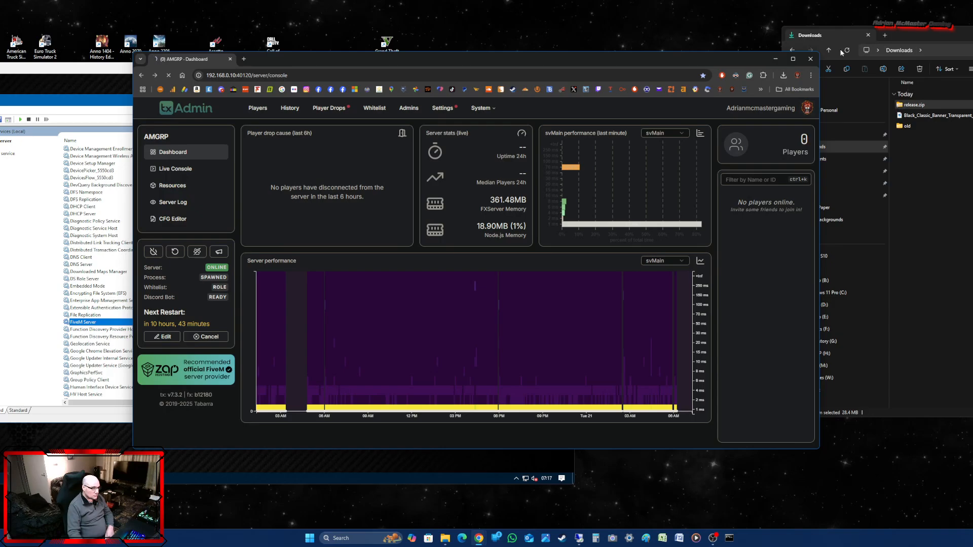
Close and reopen Chrome, and open the 192.168.0.10 page from the FiveM bookmarks to check whether the stopped server responds.
{"action": "left_click", "coordinate": [815, 59]}
{"action": "key", "text": "super+5"}
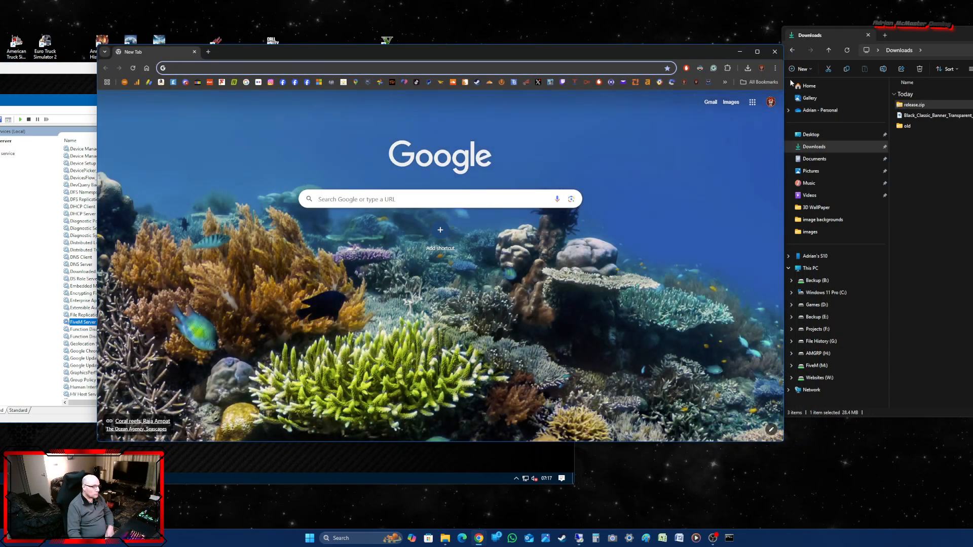
{"action": "left_click", "coordinate": [759, 82]}
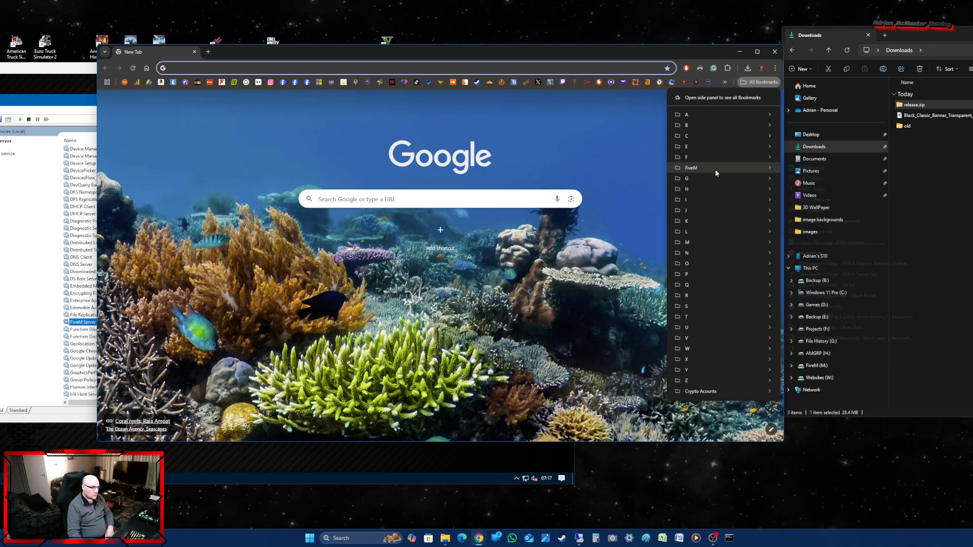
{"action": "mouse_move", "coordinate": [717, 170]}
{"action": "left_click", "coordinate": [821, 169]}
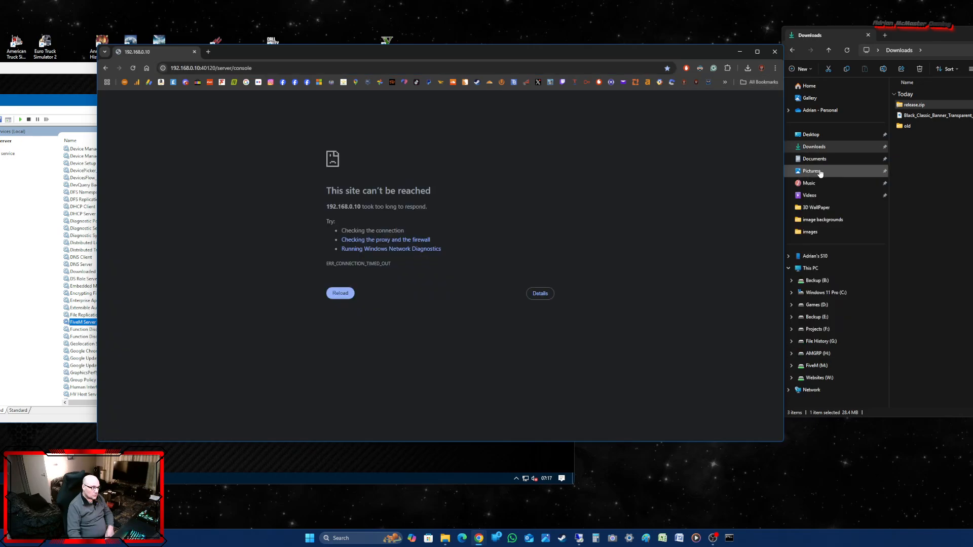
Move the browser aside and start the FiveM Server service in Services on the remote server.
{"action": "left_click_drag", "start_coordinate": [462, 53], "coordinate": [972, 62]}
{"action": "right_click", "coordinate": [432, 323]}
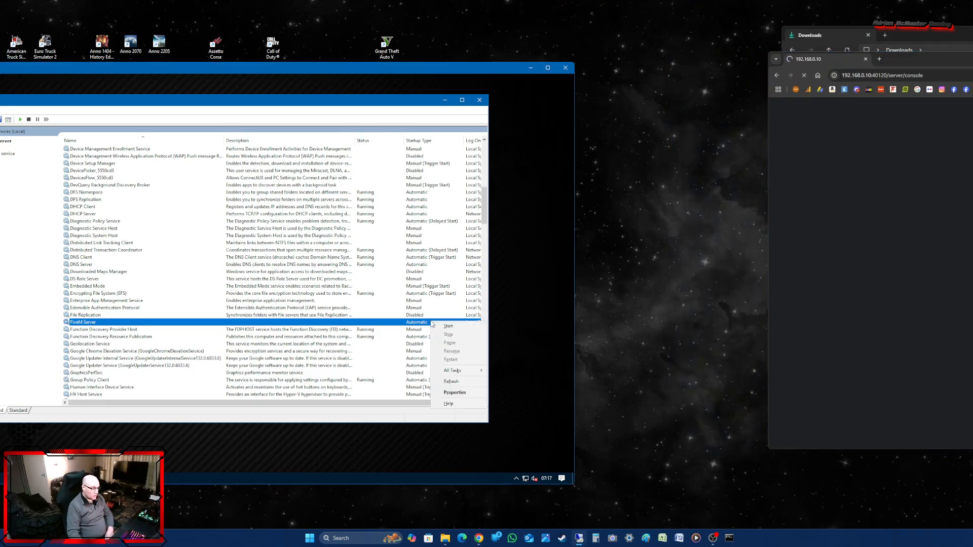
{"action": "left_click", "coordinate": [448, 329]}
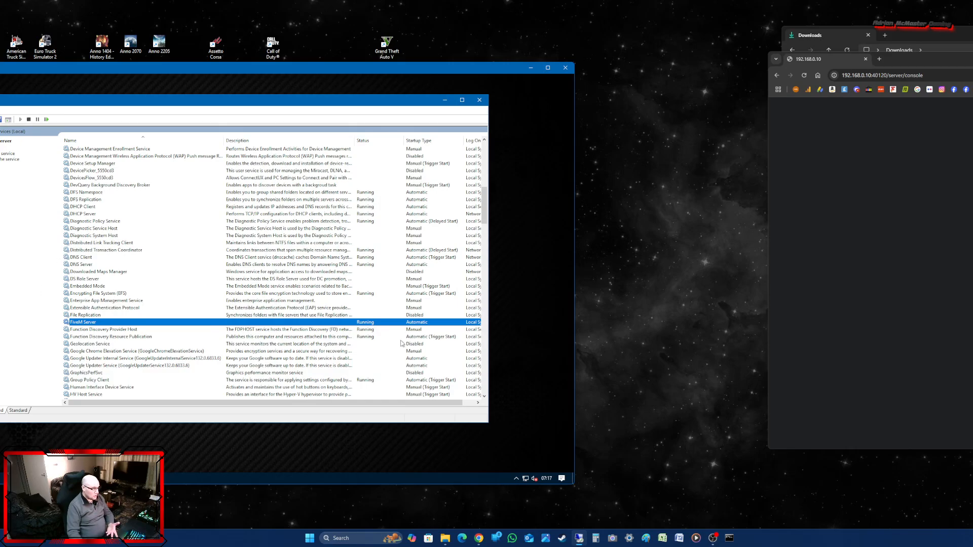
Bring the browser back over, load txAdmin at 192.168.0.10, and view the restarted server's startup log in the live console.
{"action": "left_click_drag", "start_coordinate": [920, 63], "coordinate": [300, 81]}
{"action": "left_click", "coordinate": [493, 250]}
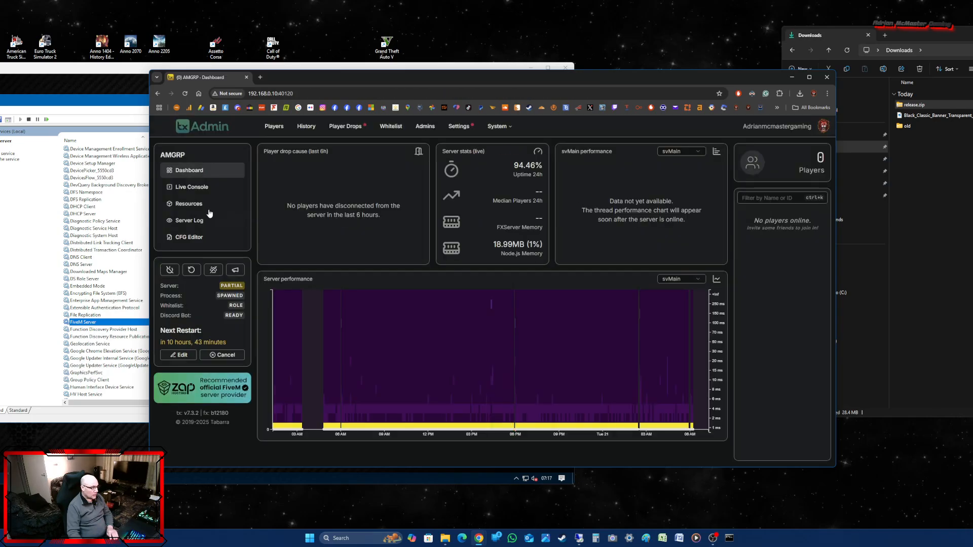
{"action": "left_click", "coordinate": [192, 187]}
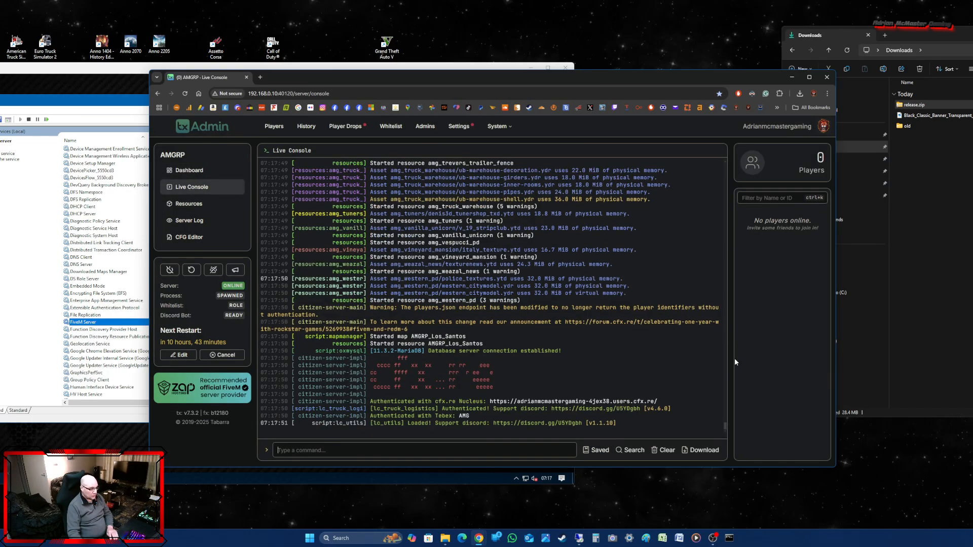
{"action": "mouse_move", "coordinate": [726, 424]}
{"action": "left_mouse_down"}
{"action": "mouse_move", "coordinate": [725, 161]}
{"action": "mouse_move", "coordinate": [719, 417]}
{"action": "left_mouse_up"}
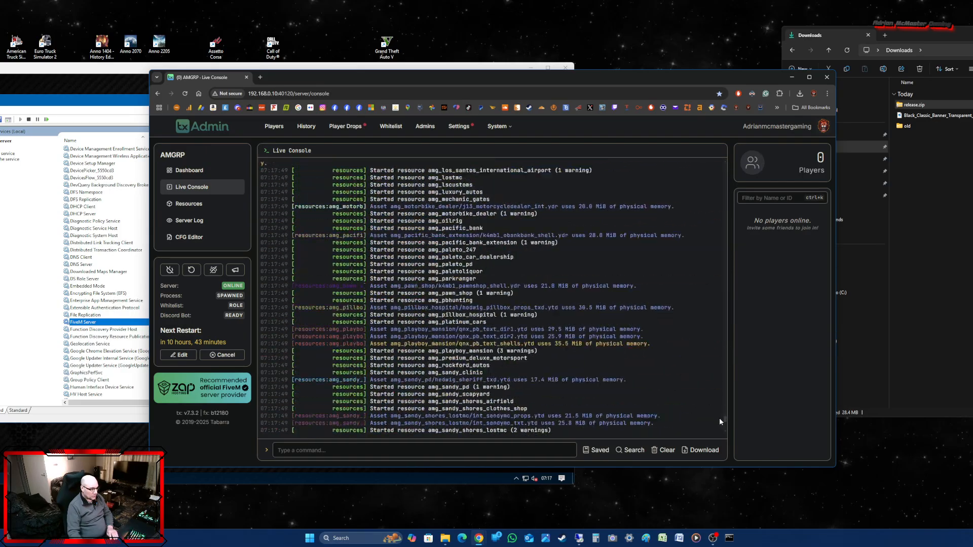
{"action": "left_click_drag", "start_coordinate": [569, 72], "coordinate": [576, 68]}
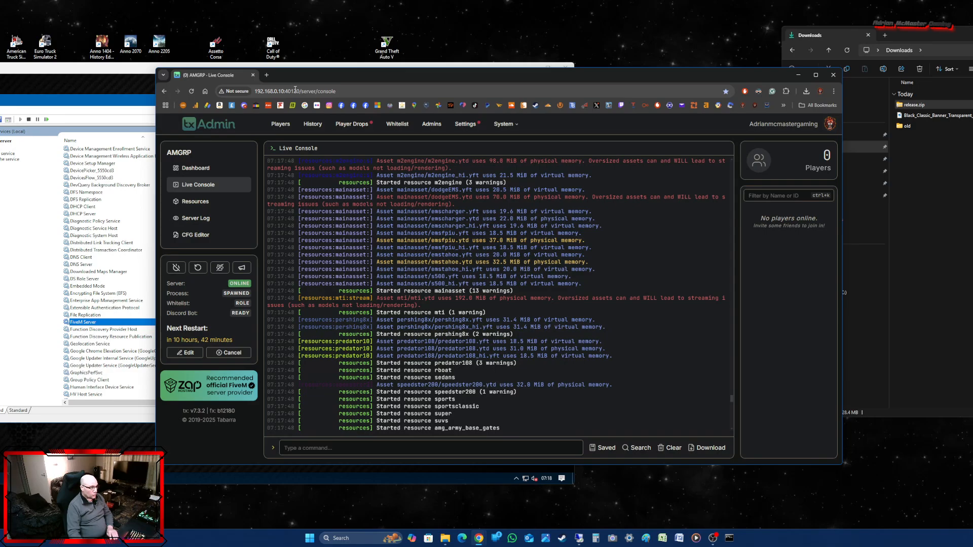
Move the browser aside, close the remote Services windows, and check Task Manager for the Cfx.re Platform Server (FXServer) background process.
{"action": "left_click_drag", "start_coordinate": [397, 76], "coordinate": [953, 64]}
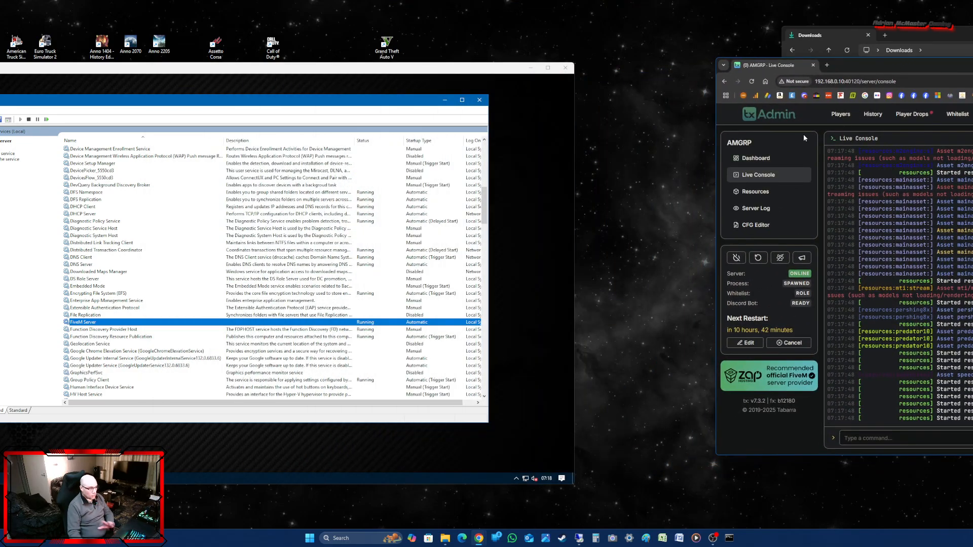
{"action": "left_click", "coordinate": [479, 99]}
{"action": "right_click", "coordinate": [310, 478]}
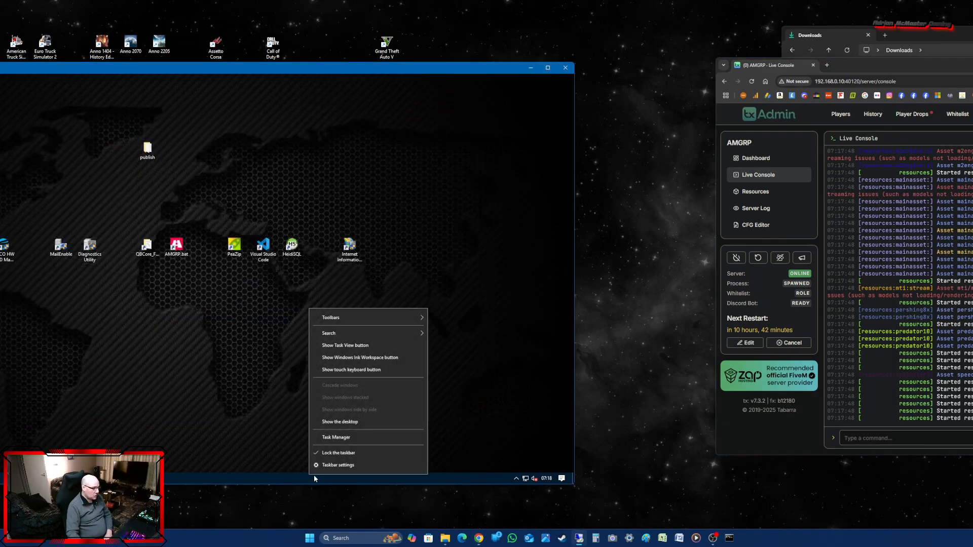
{"action": "left_click", "coordinate": [338, 438]}
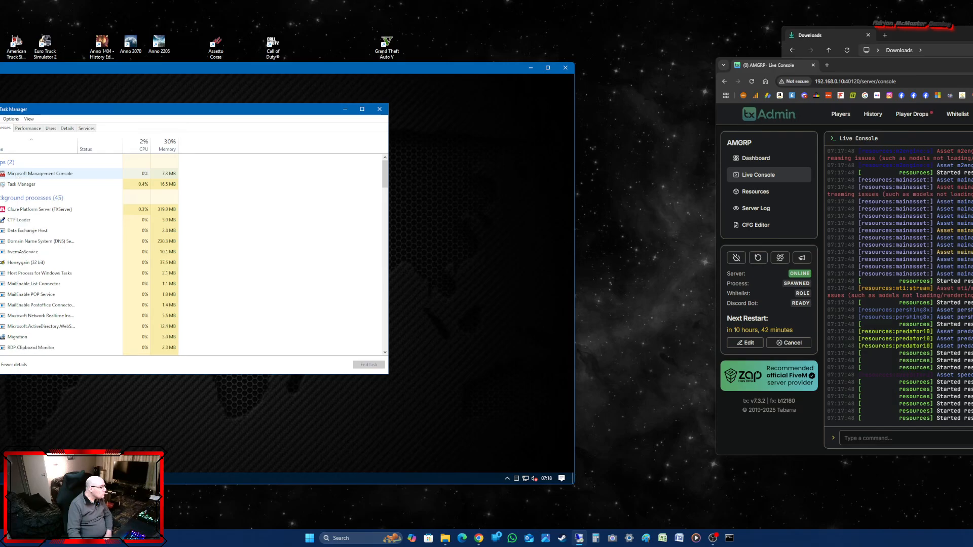
{"action": "left_click", "coordinate": [64, 175]}
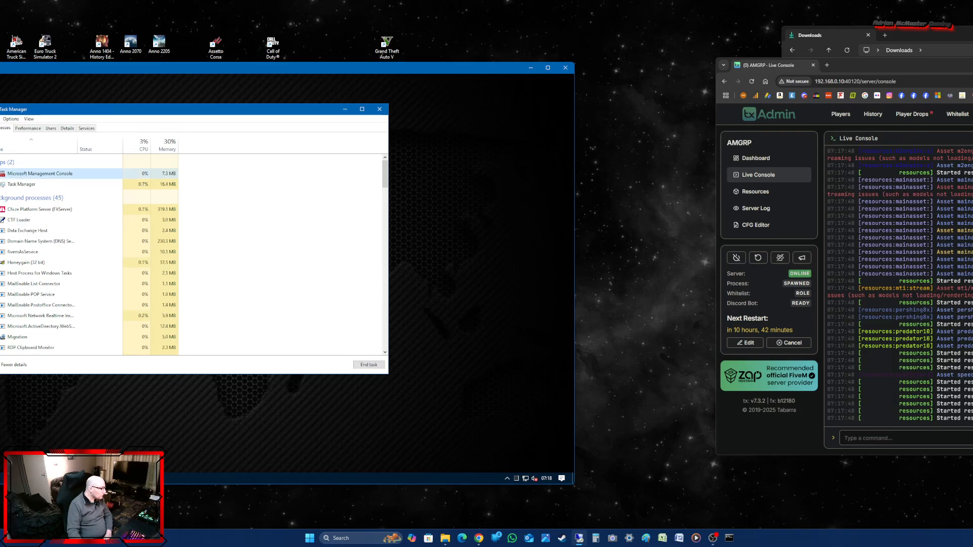
{"action": "left_click", "coordinate": [61, 478]}
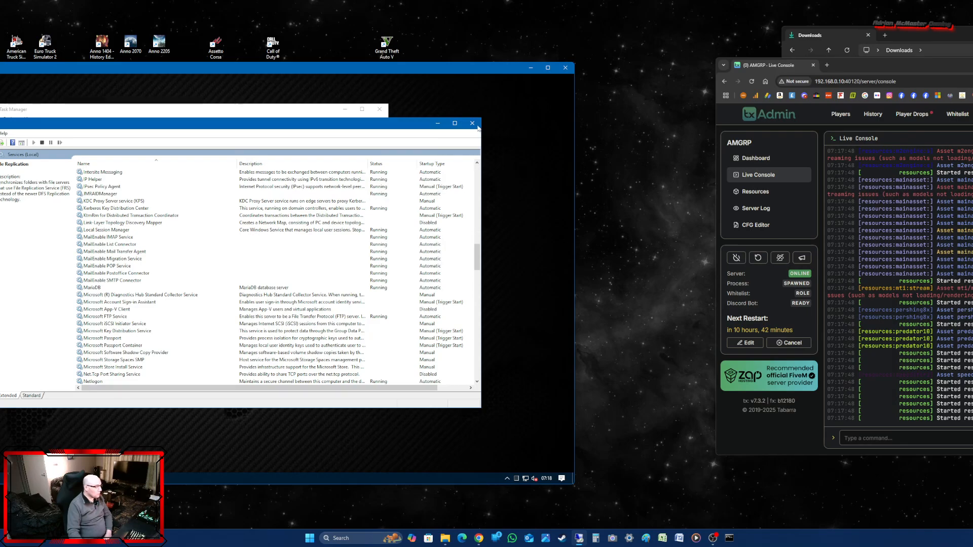
{"action": "left_click", "coordinate": [472, 124]}
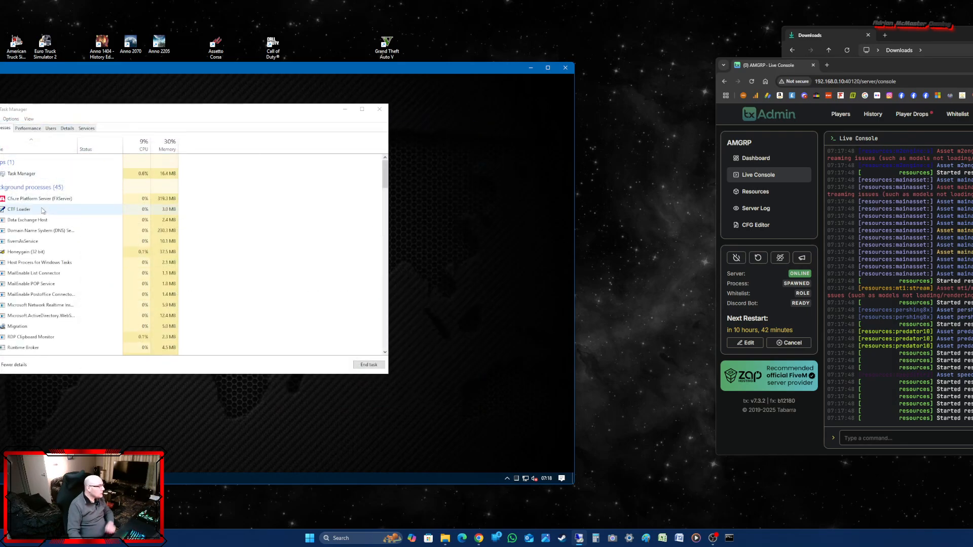
{"action": "left_click", "coordinate": [27, 200]}
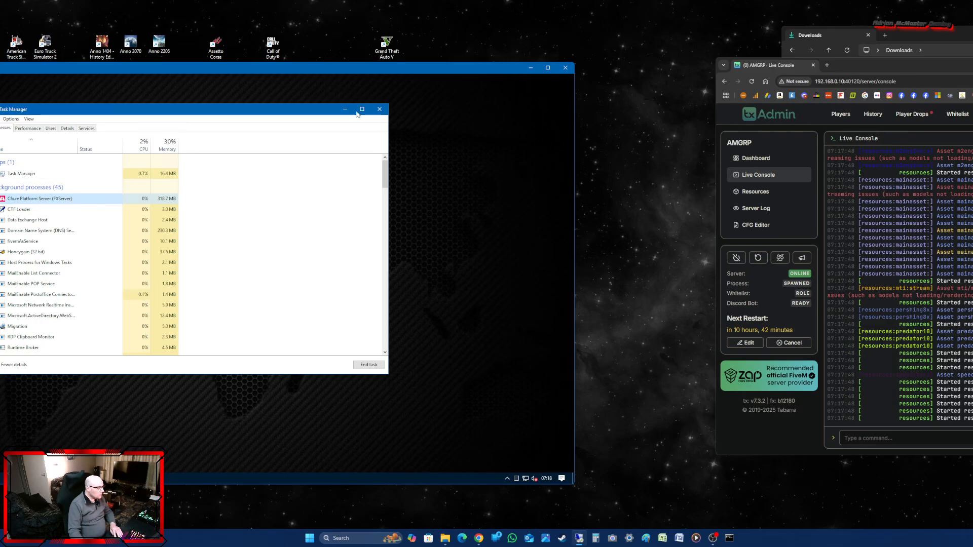
{"action": "left_click", "coordinate": [380, 109]}
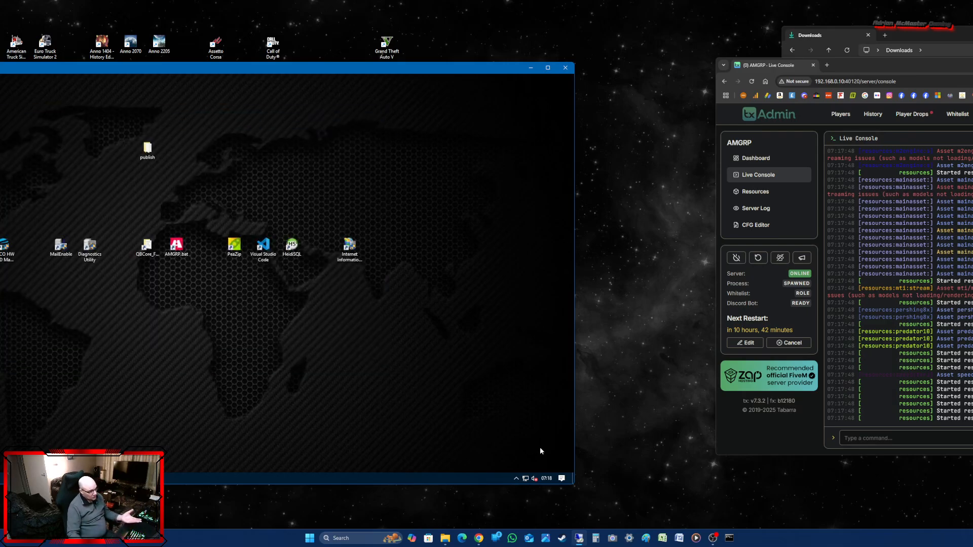
Check the remote server's hidden tray icons, put the remote desktop away, and view the latest entries in txAdmin's live console.
{"action": "left_click", "coordinate": [515, 478]}
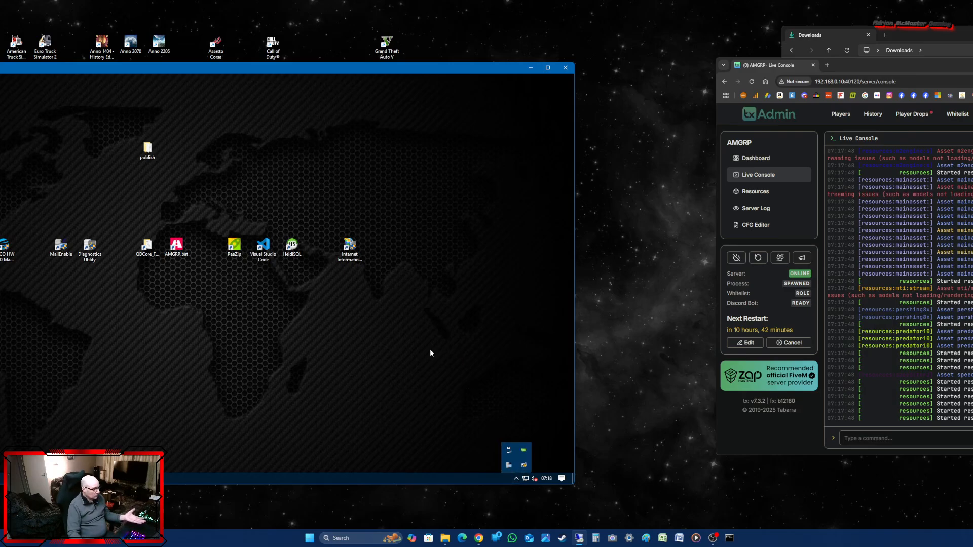
{"action": "key", "text": "super"}
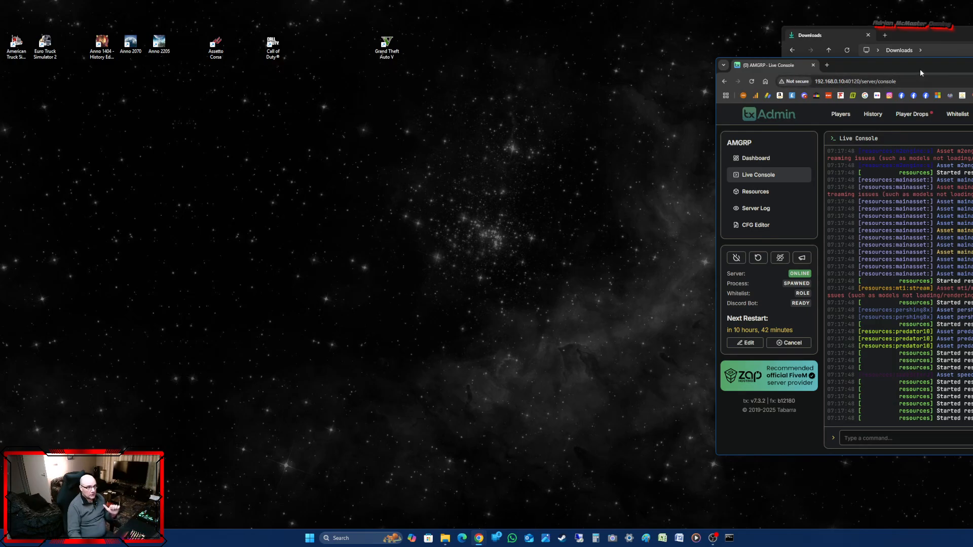
{"action": "left_click_drag", "start_coordinate": [919, 67], "coordinate": [208, 55]}
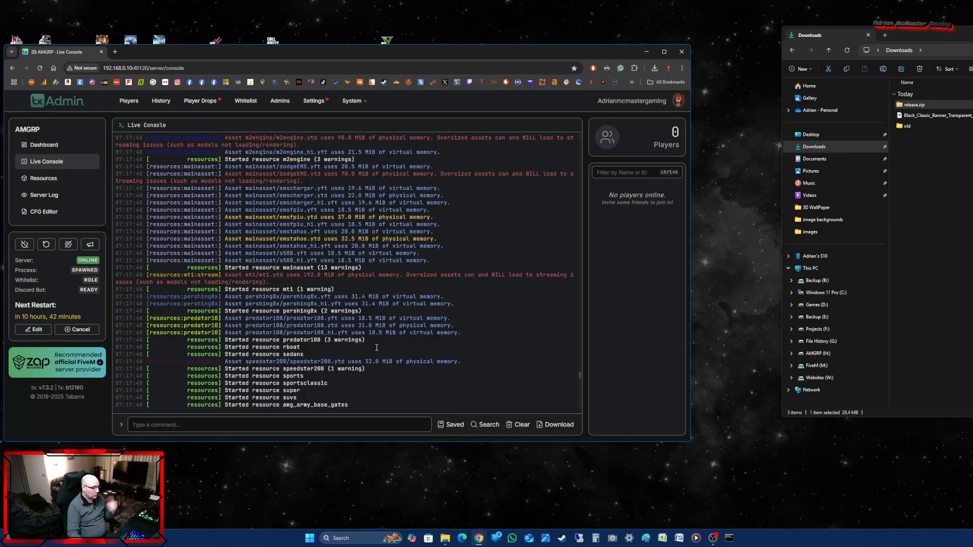
{"action": "left_click_drag", "start_coordinate": [580, 373], "coordinate": [577, 400]}
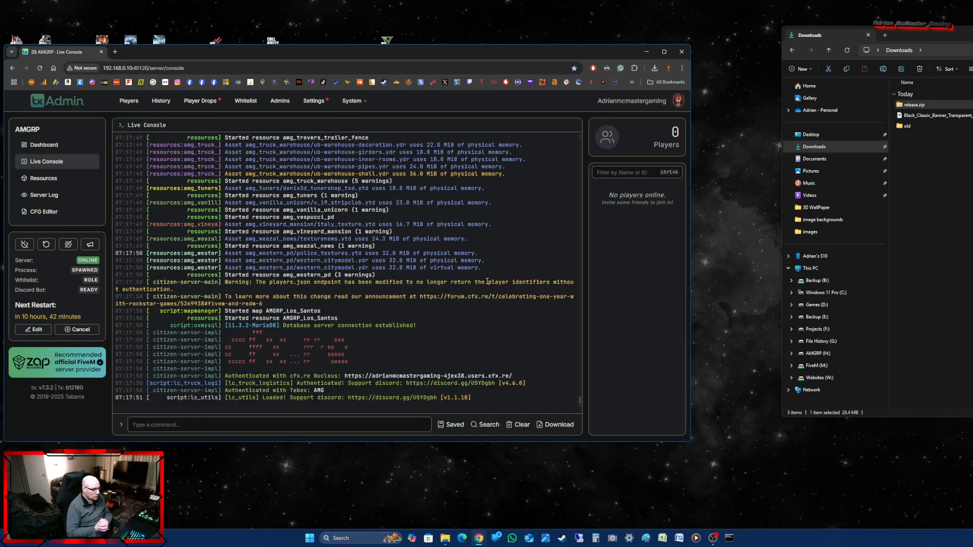
Bring File Explorer over, show This PC, and disconnect the FiveM (M:) network drive.
{"action": "left_click", "coordinate": [969, 36]}
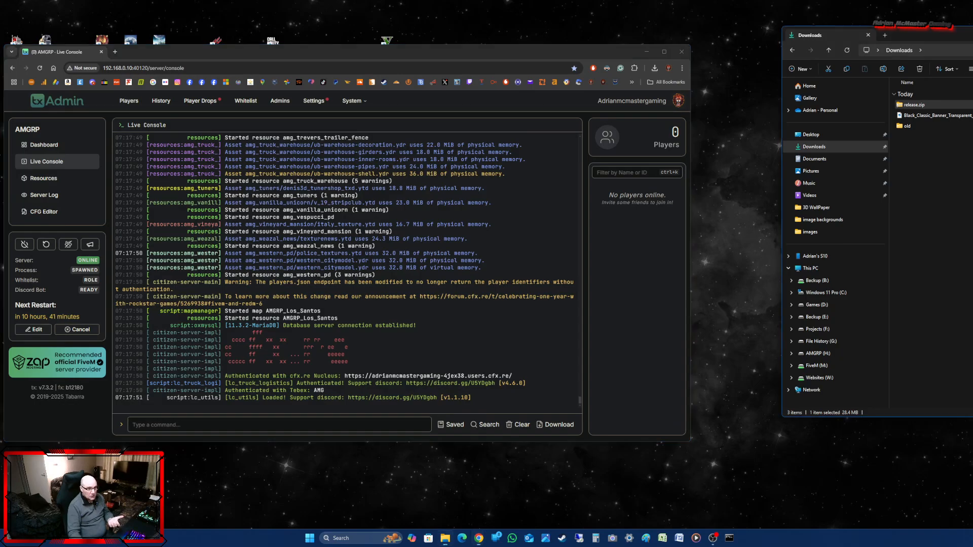
{"action": "left_click_drag", "start_coordinate": [969, 36], "coordinate": [681, 83]}
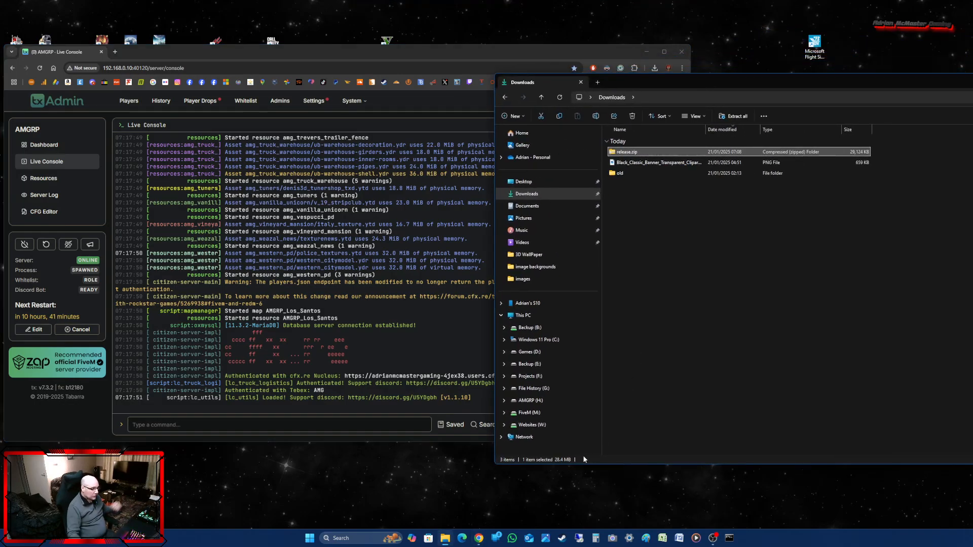
{"action": "left_click", "coordinate": [523, 315]}
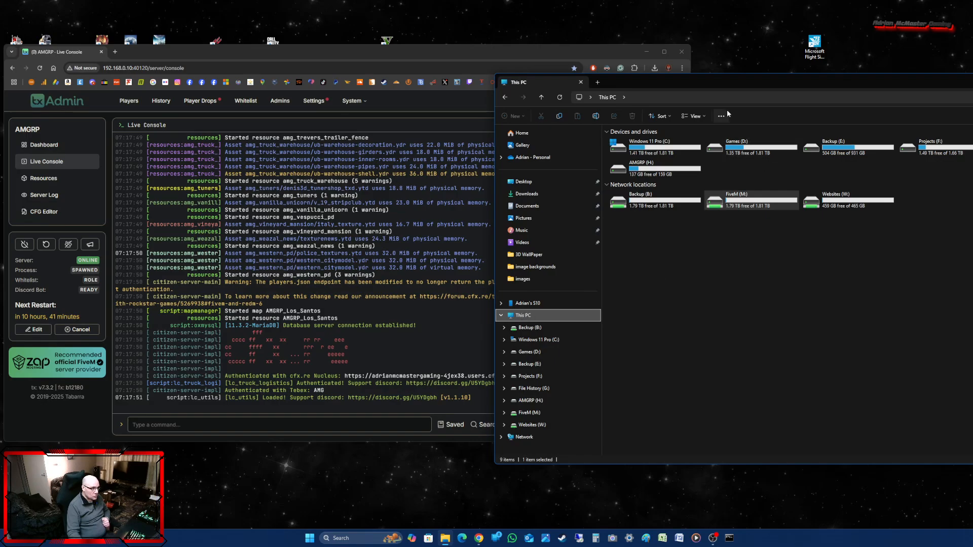
{"action": "left_click_drag", "start_coordinate": [719, 81], "coordinate": [462, 68]}
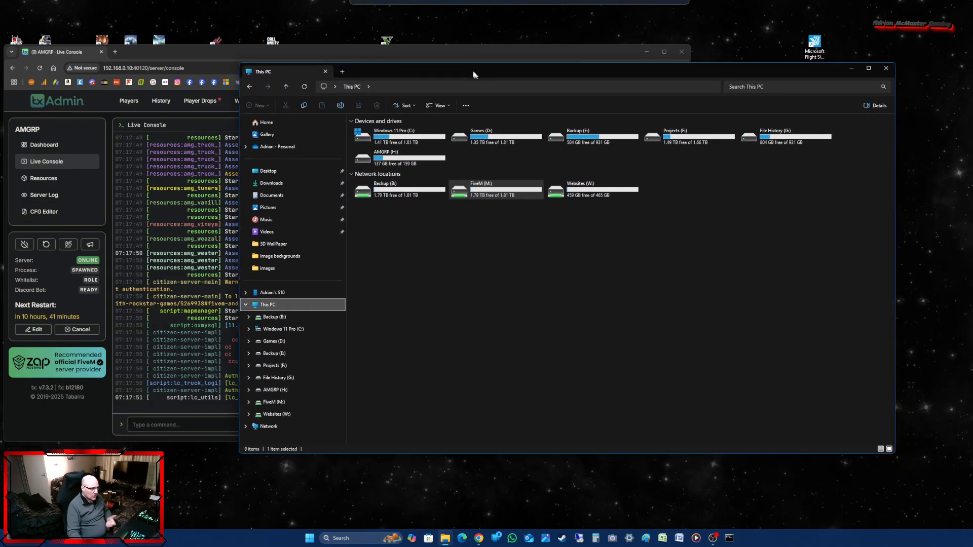
{"action": "left_click", "coordinate": [294, 423]}
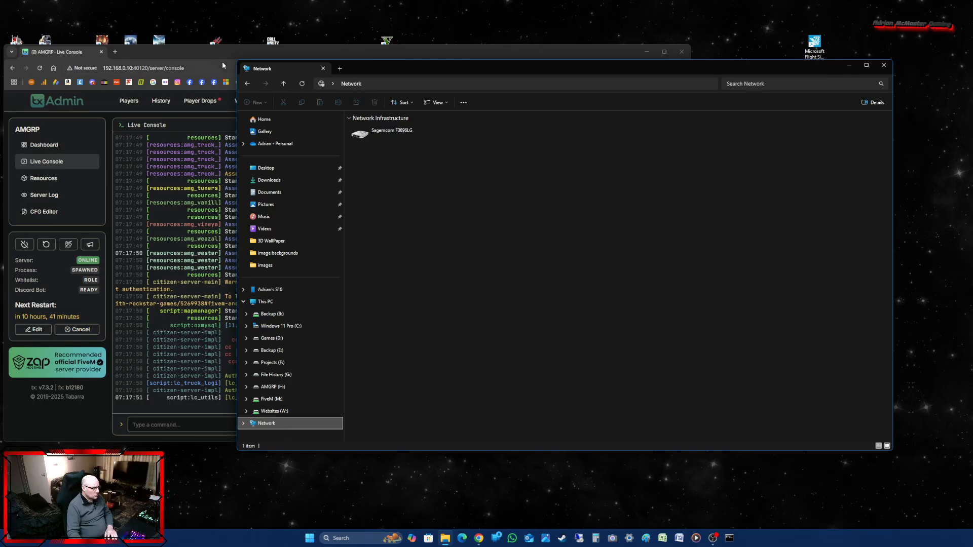
{"action": "left_click", "coordinate": [246, 83]}
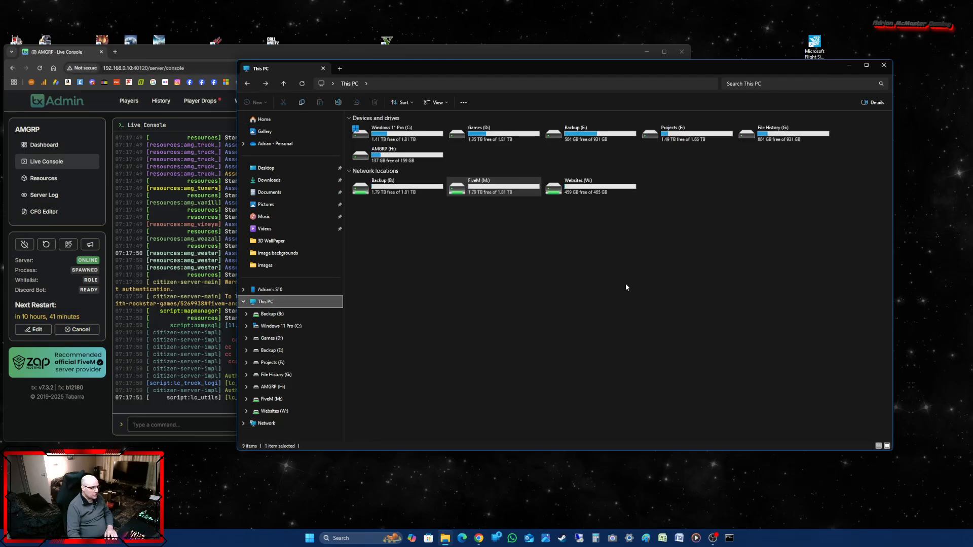
{"action": "right_click", "coordinate": [478, 189]}
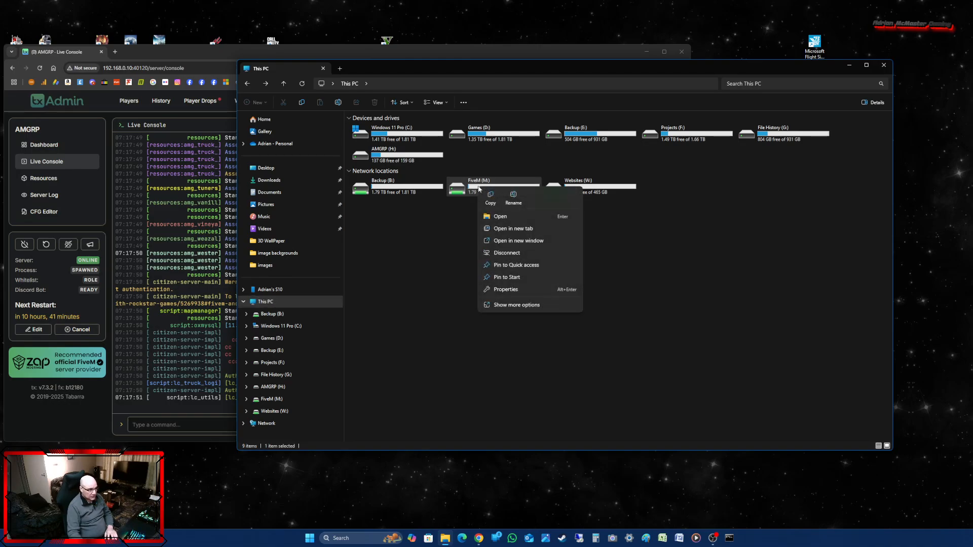
{"action": "left_click", "coordinate": [512, 257]}
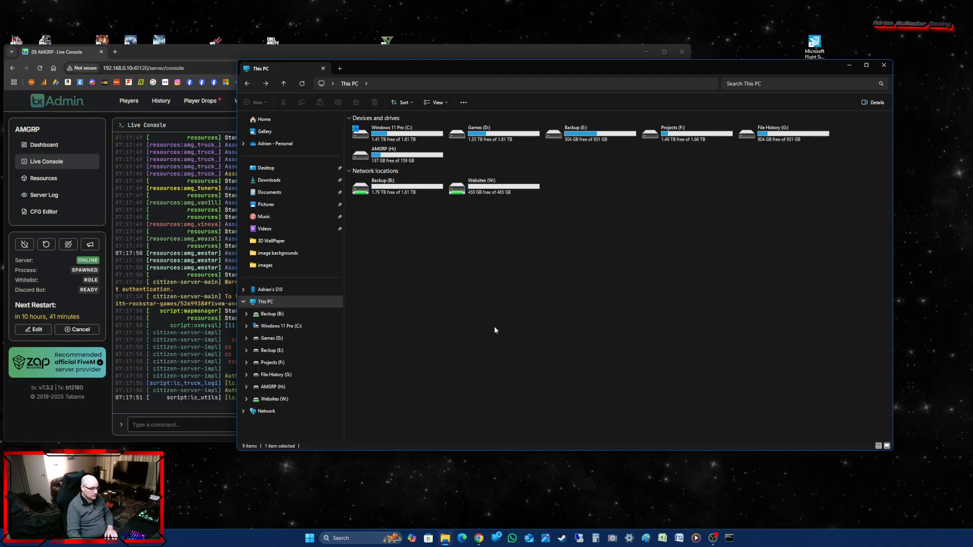
Browse the network to the CYBERDYNE computer, look inside its FiveM shared folder, and return to the list of shares.
{"action": "left_click", "coordinate": [274, 411]}
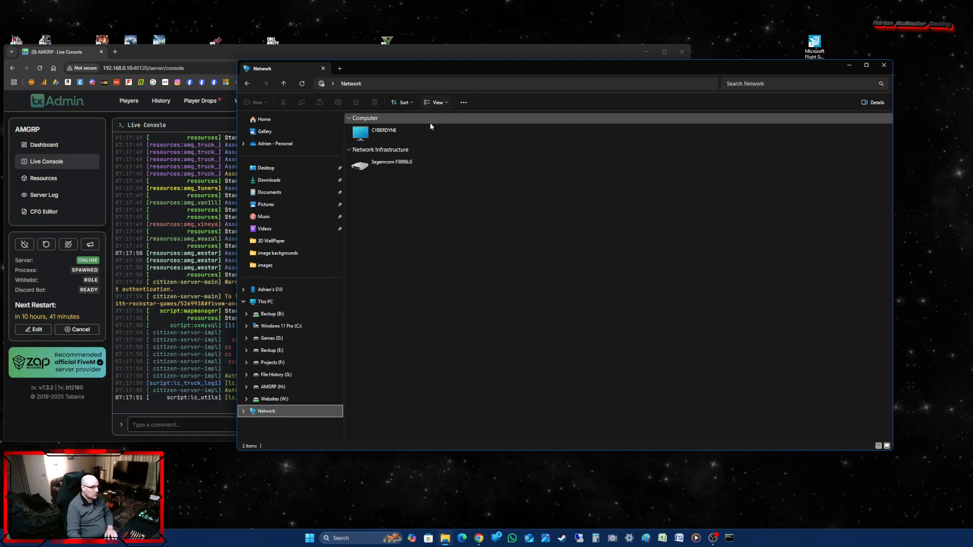
{"action": "double_click", "coordinate": [385, 135]}
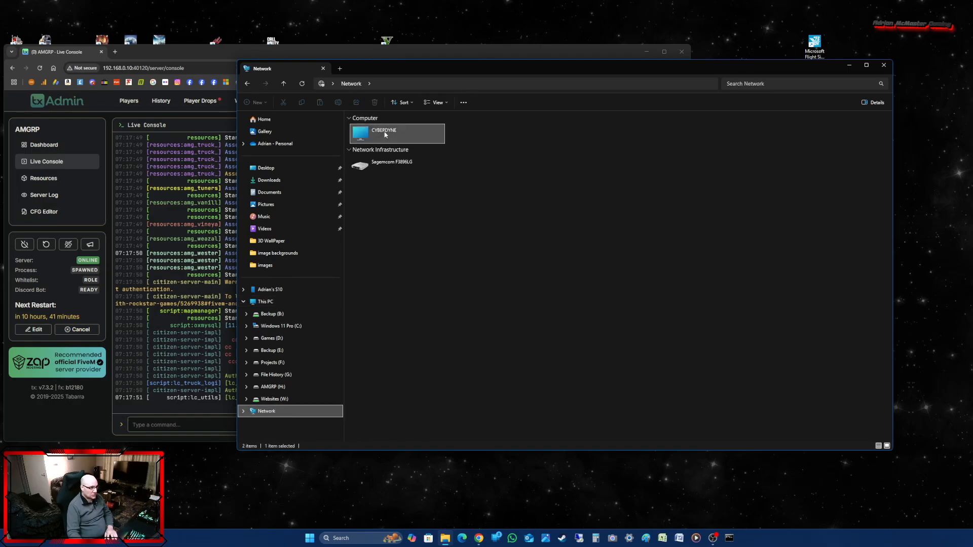
{"action": "left_click", "coordinate": [469, 129]}
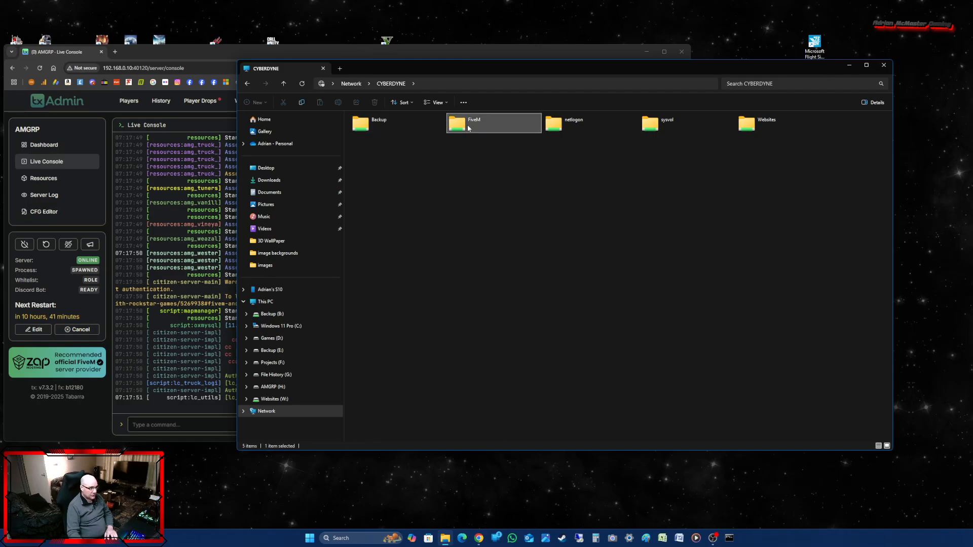
{"action": "double_click", "coordinate": [469, 128]}
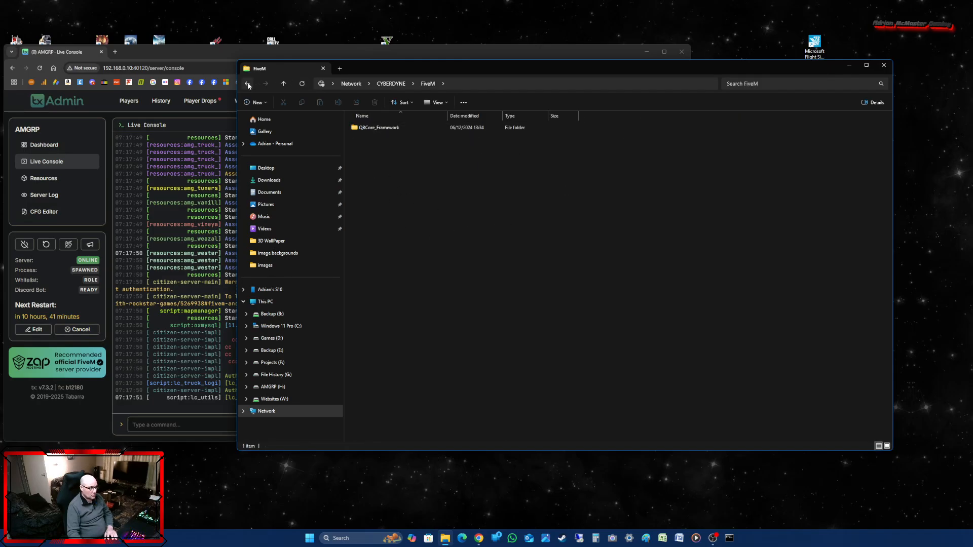
{"action": "left_click", "coordinate": [247, 83]}
Map the FiveM share on CYBERDYNE as network drive M:, with reconnect at sign-in enabled.
{"action": "right_click", "coordinate": [479, 123]}
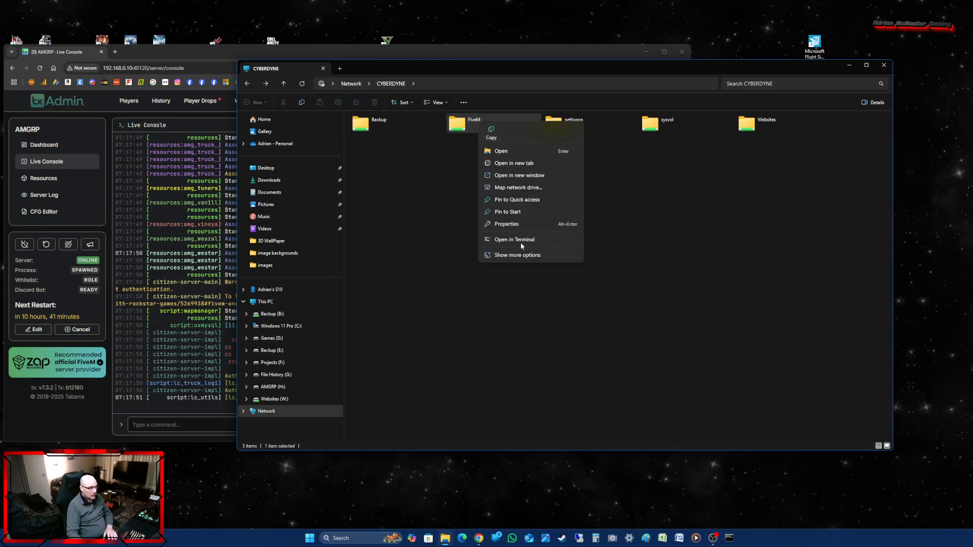
{"action": "left_click", "coordinate": [516, 187]}
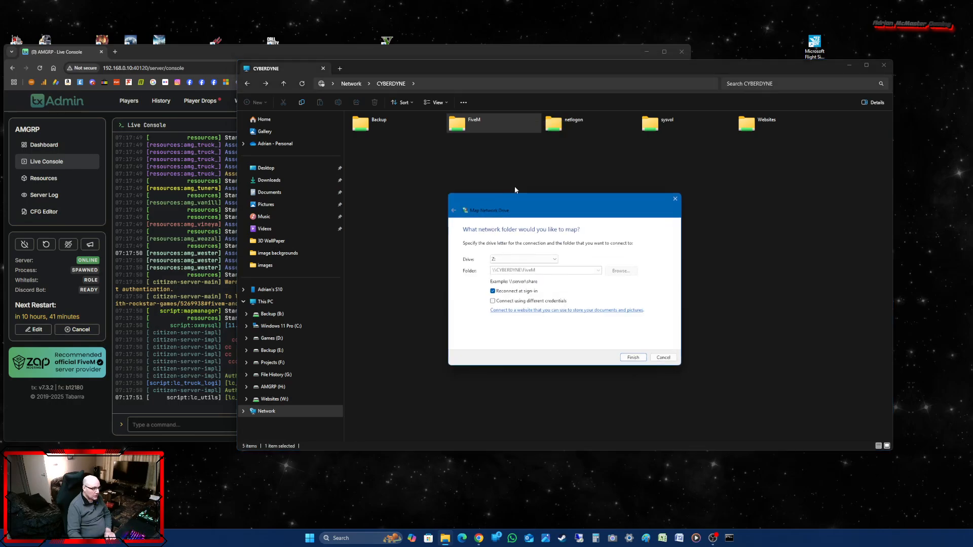
{"action": "left_click", "coordinate": [552, 260]}
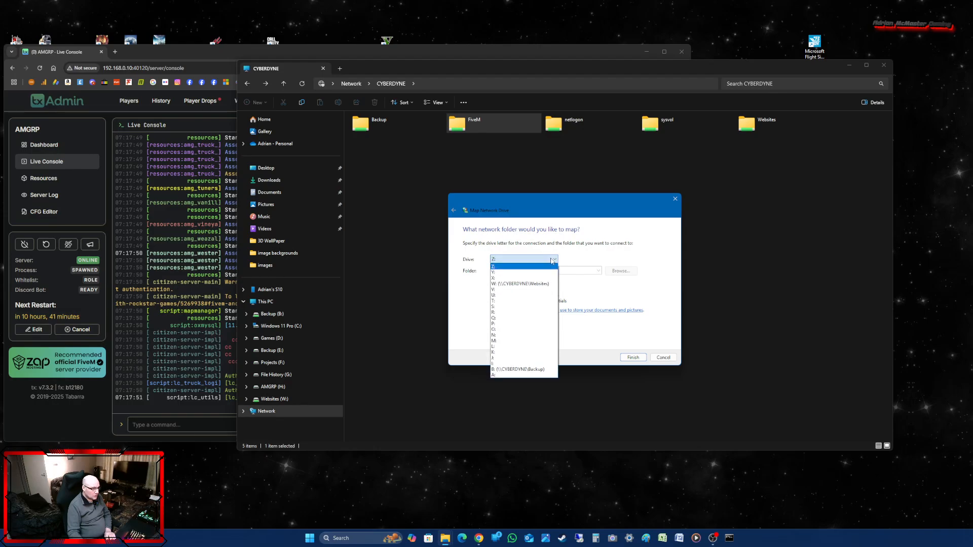
{"action": "left_click", "coordinate": [495, 340]}
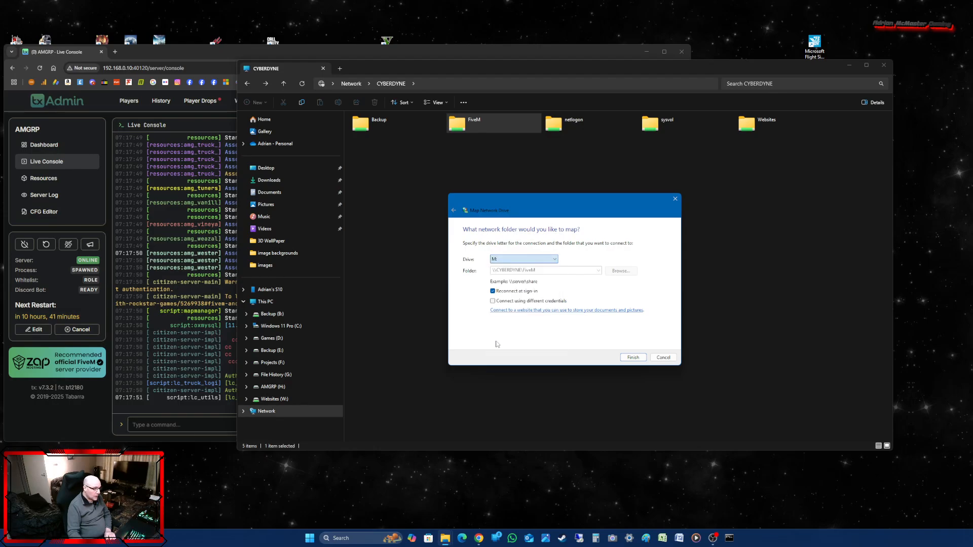
{"action": "left_click", "coordinate": [633, 357]}
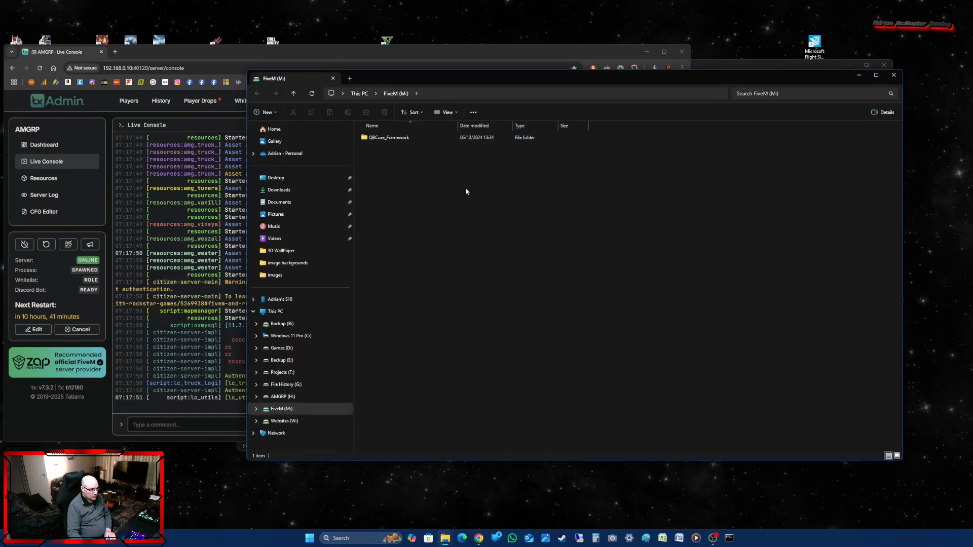
Check the FiveM (M:) drive under This PC and view the contents of its QBCore_Framework folder.
{"action": "left_click", "coordinate": [268, 310]}
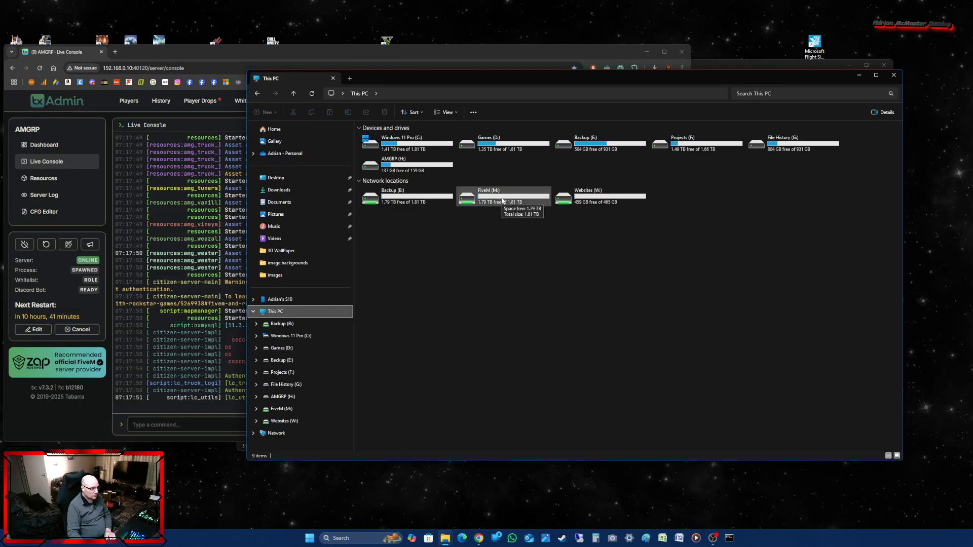
{"action": "double_click", "coordinate": [502, 198]}
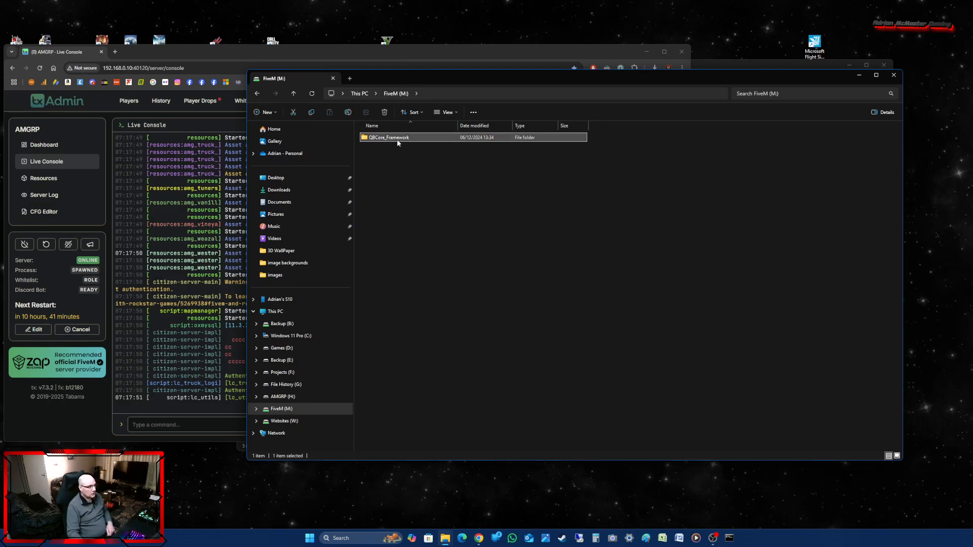
{"action": "double_click", "coordinate": [396, 137]}
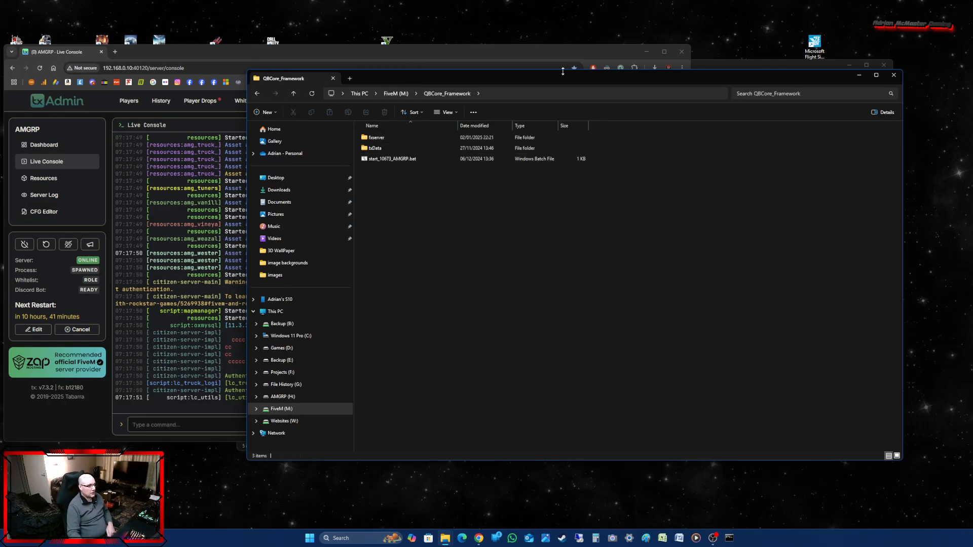
{"action": "left_click_drag", "start_coordinate": [571, 76], "coordinate": [542, 69]}
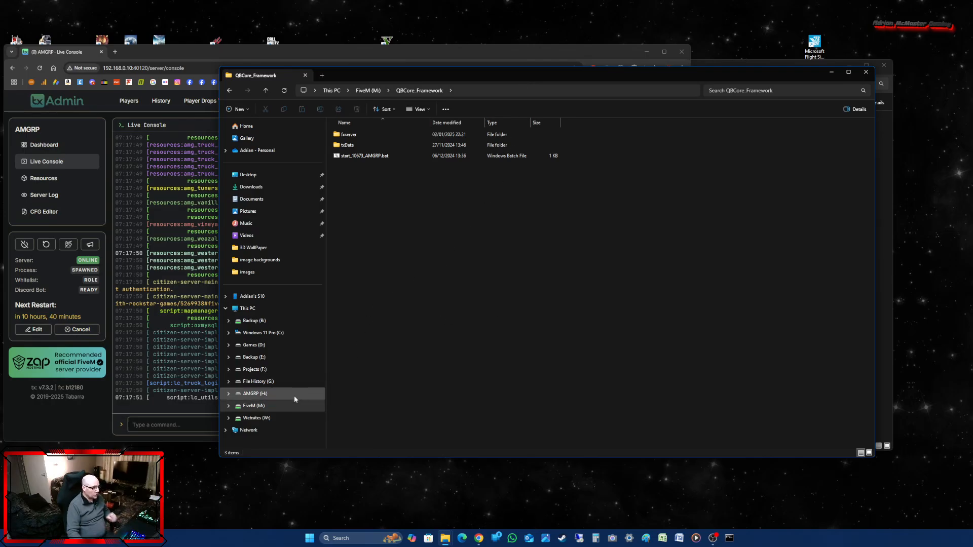
{"action": "left_click", "coordinate": [251, 431]}
{"action": "right_click", "coordinate": [500, 301]}
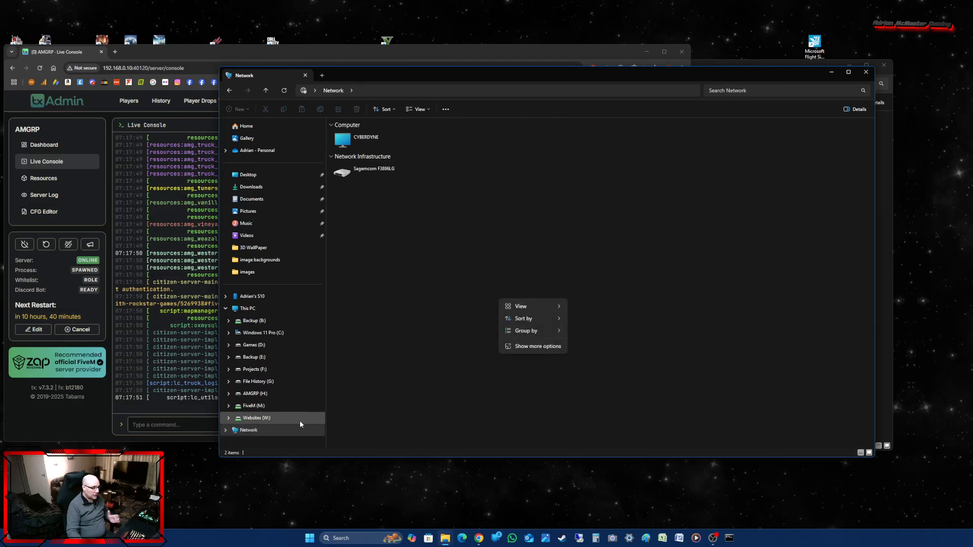
{"action": "left_click", "coordinate": [229, 90]}
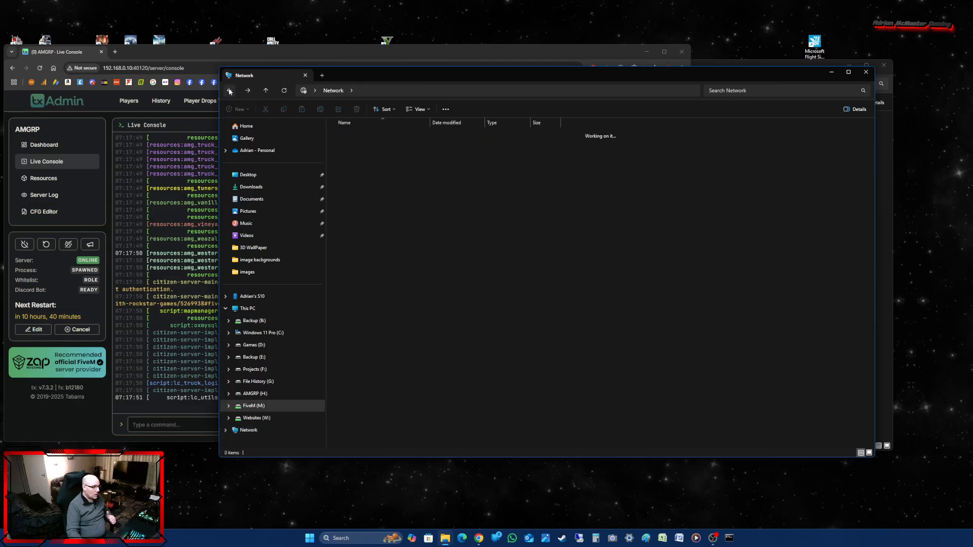
{"action": "left_click", "coordinate": [251, 296]}
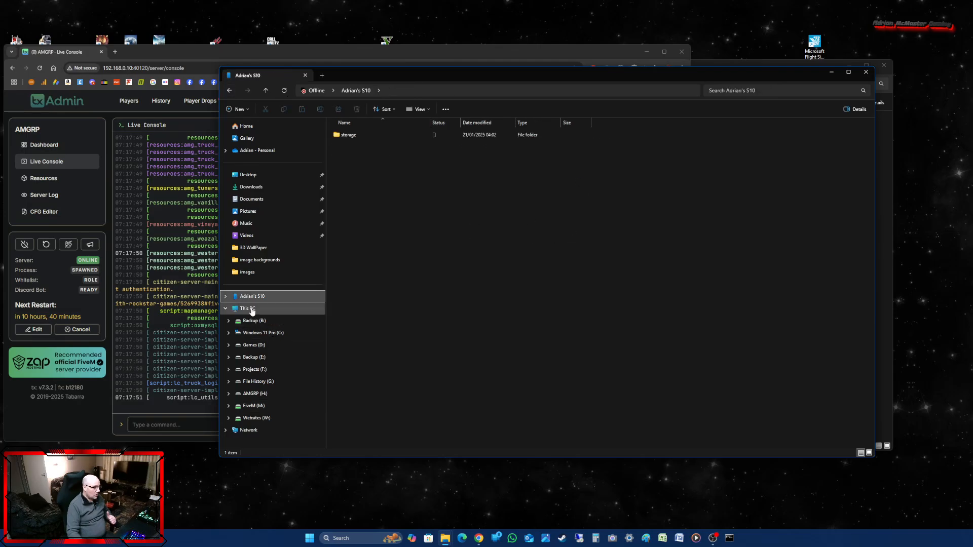
Review the Add Network Location wizard from This PC up to the custom location's address entry, cancel it, and close that File Explorer window.
{"action": "left_click", "coordinate": [262, 308]}
{"action": "right_click", "coordinate": [409, 281]}
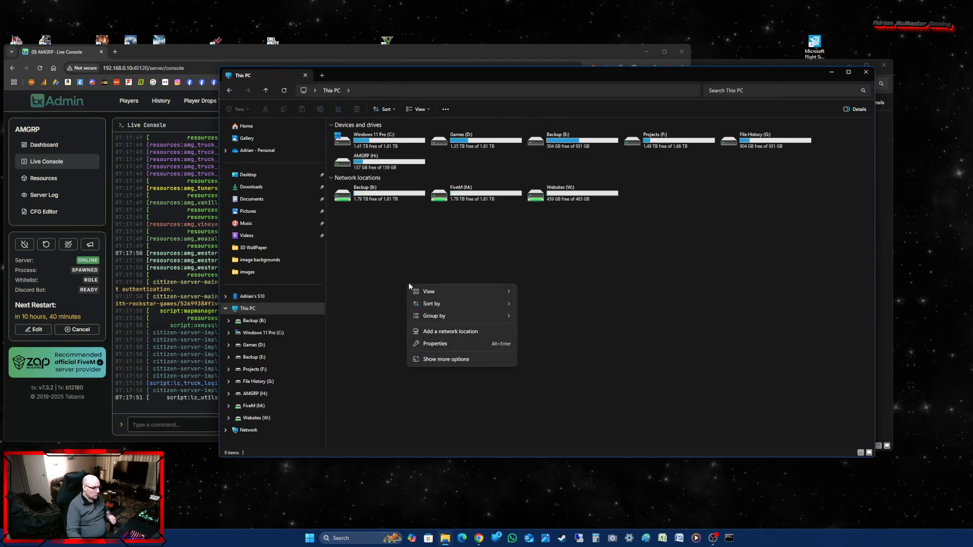
{"action": "left_click", "coordinate": [444, 332]}
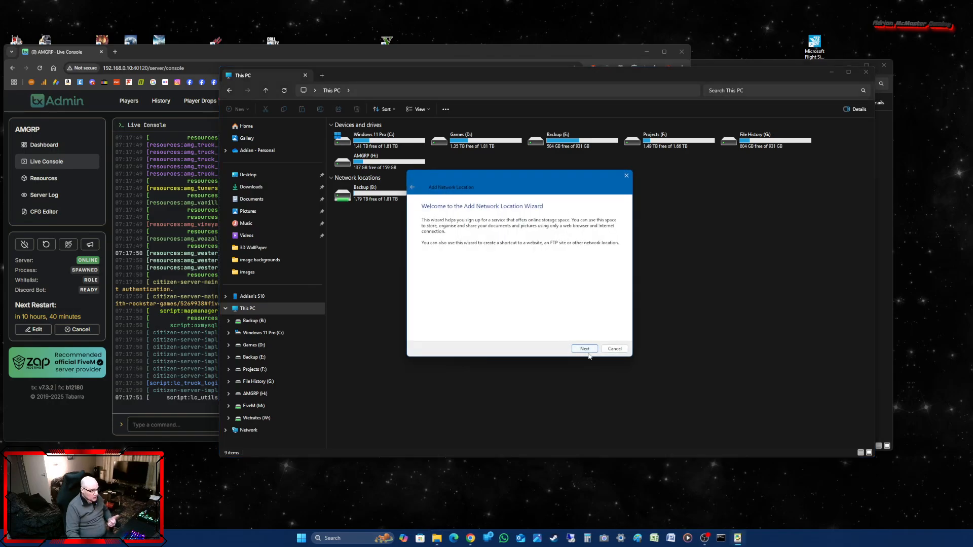
{"action": "left_click", "coordinate": [585, 350]}
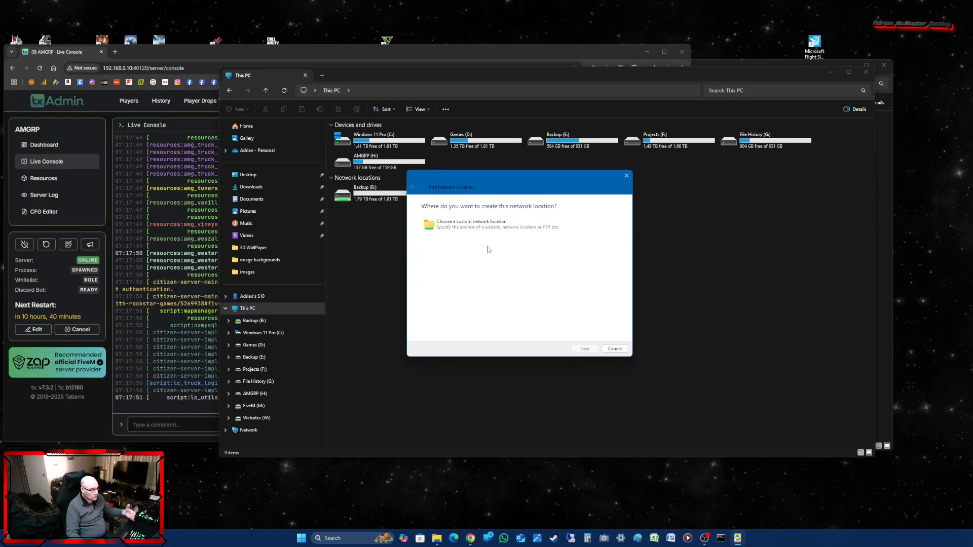
{"action": "double_click", "coordinate": [499, 227]}
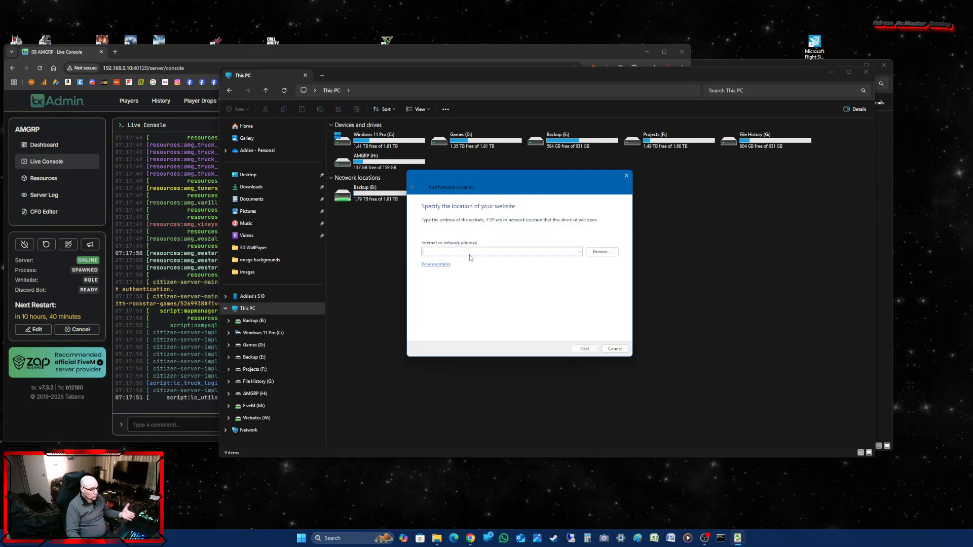
{"action": "left_click", "coordinate": [578, 252]}
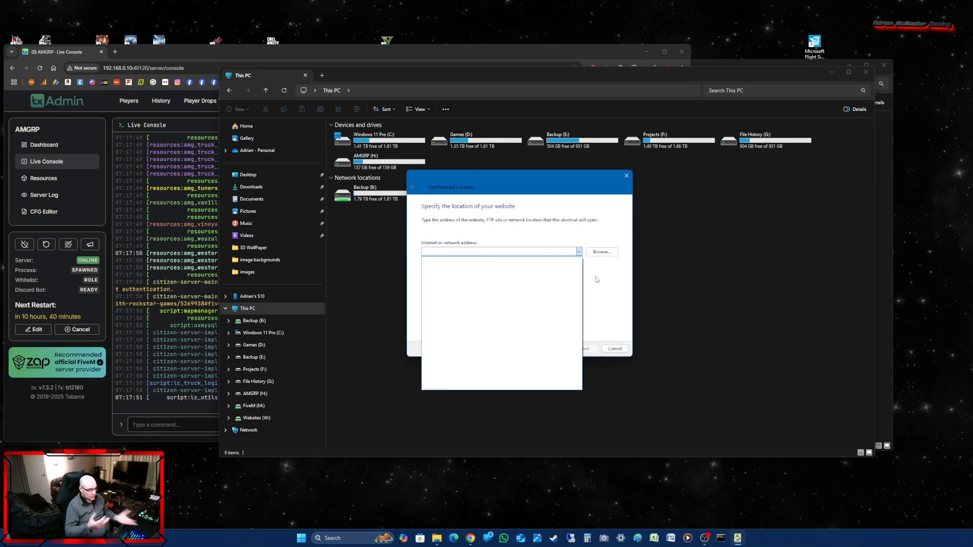
{"action": "left_click", "coordinate": [528, 238]}
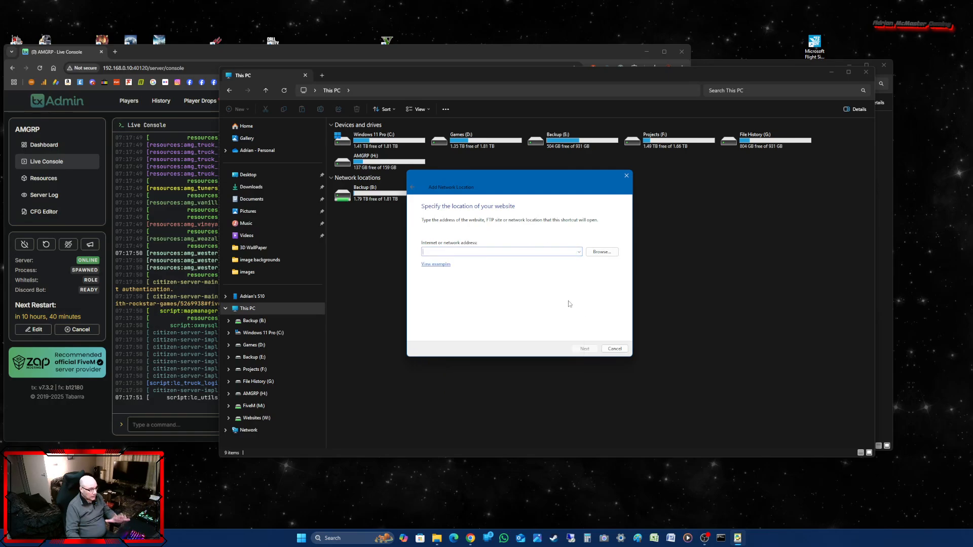
{"action": "left_click", "coordinate": [437, 266]}
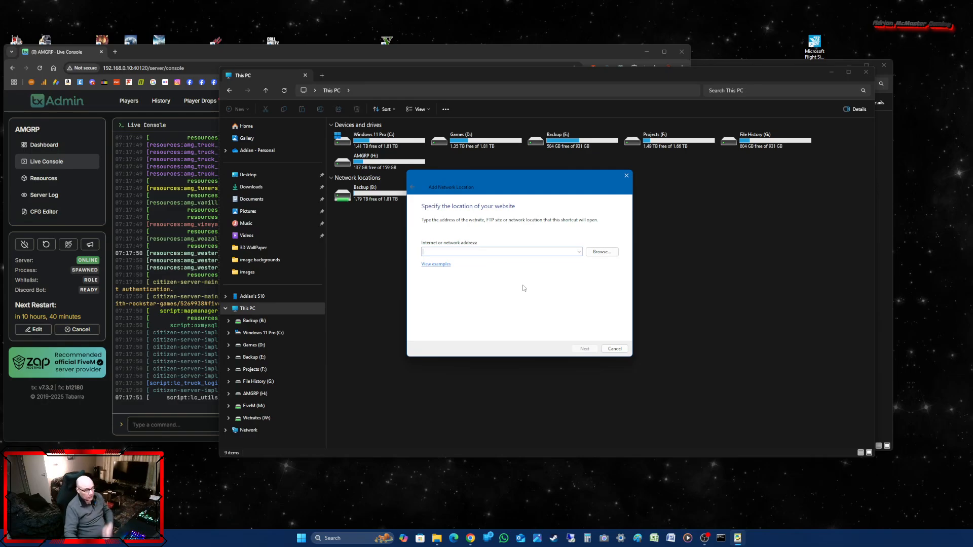
{"action": "left_click", "coordinate": [626, 176]}
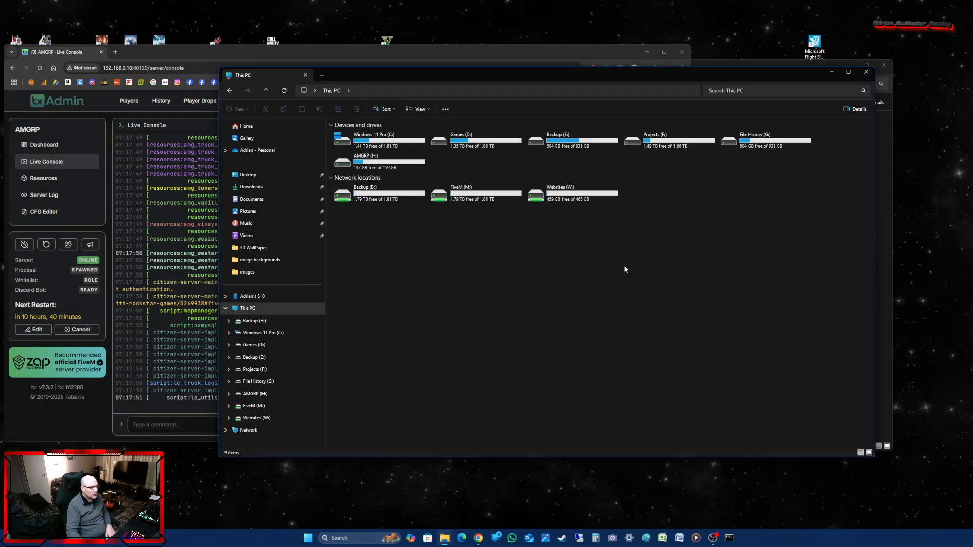
{"action": "left_click", "coordinate": [864, 73]}
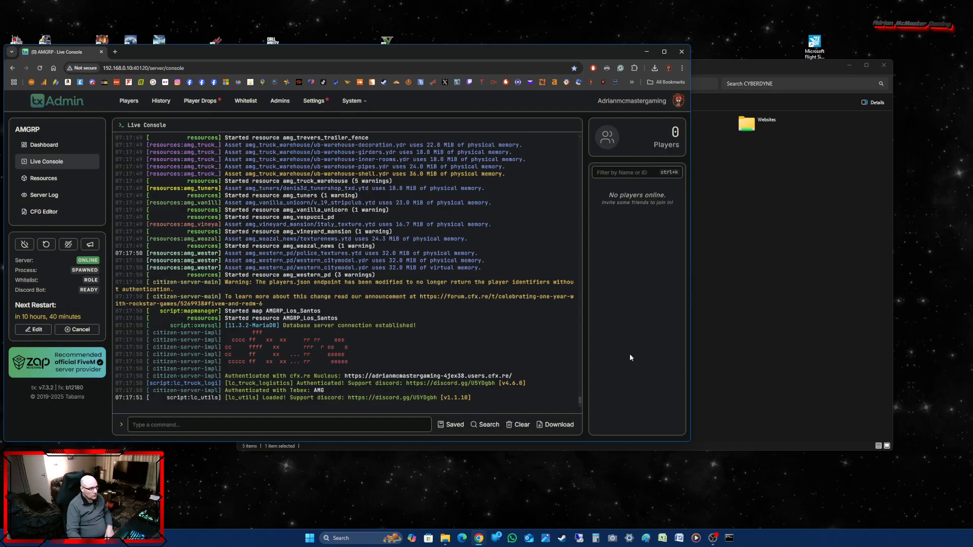